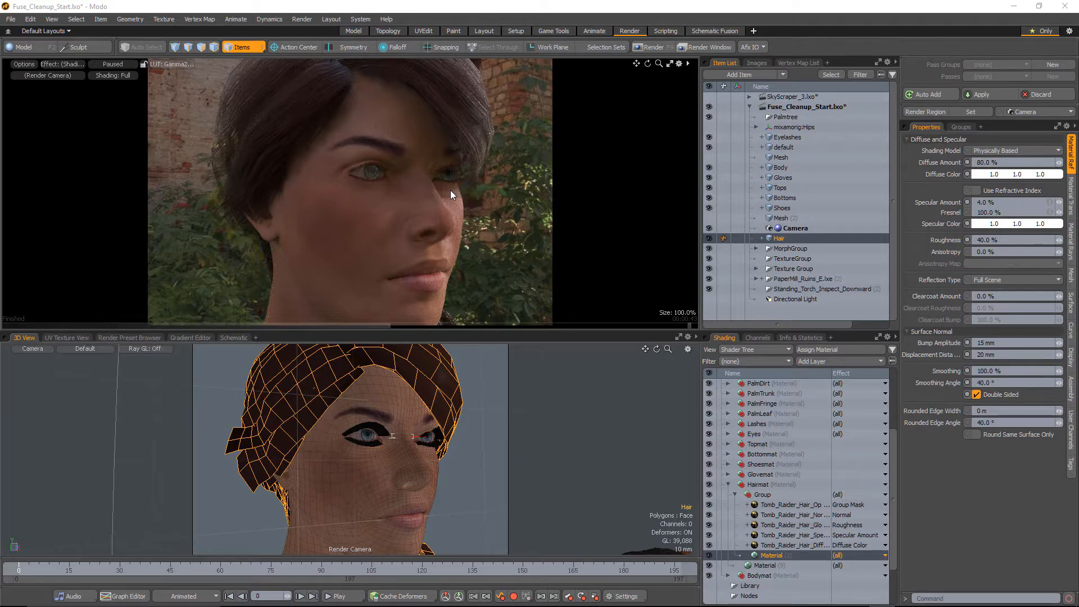
# Step: Review the base hair material's transparency settings, add a Constant layer, and place it directly above that material within Hairmat
pyautogui.click(761, 564)
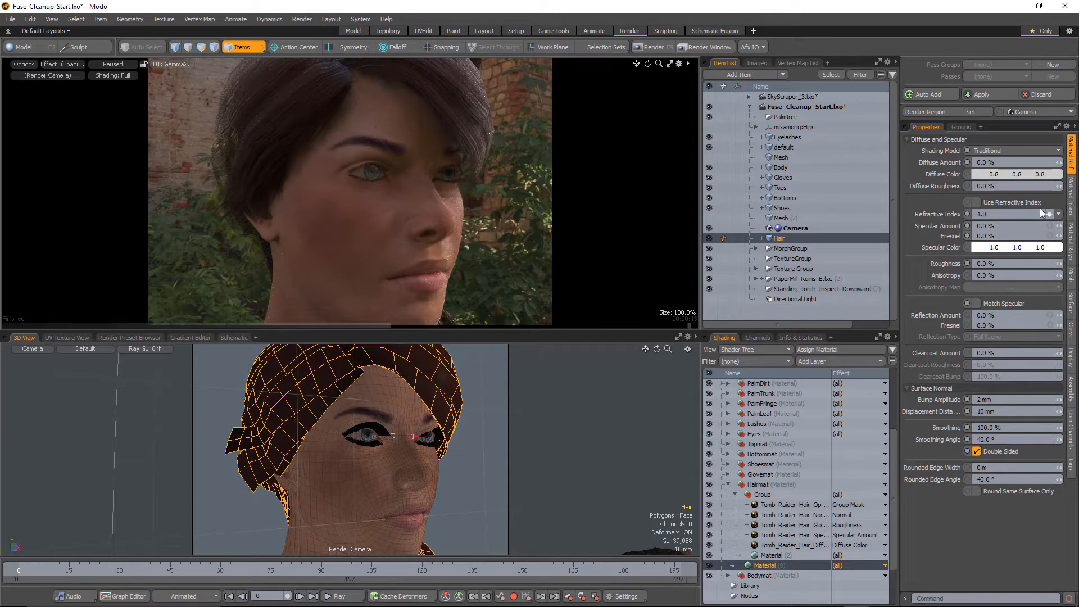
pyautogui.click(1071, 197)
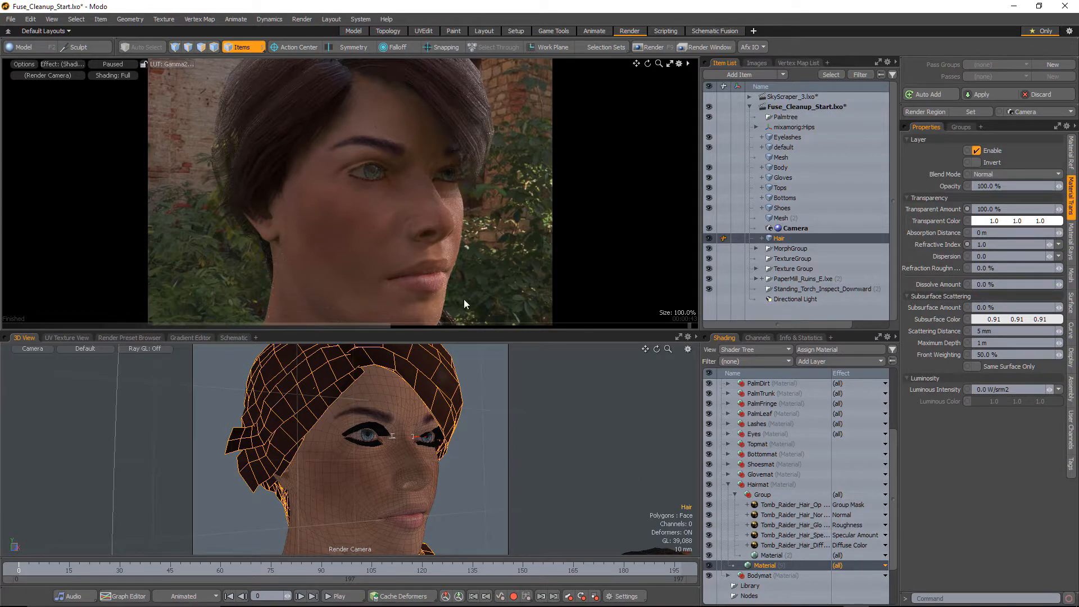
pyautogui.click(814, 362)
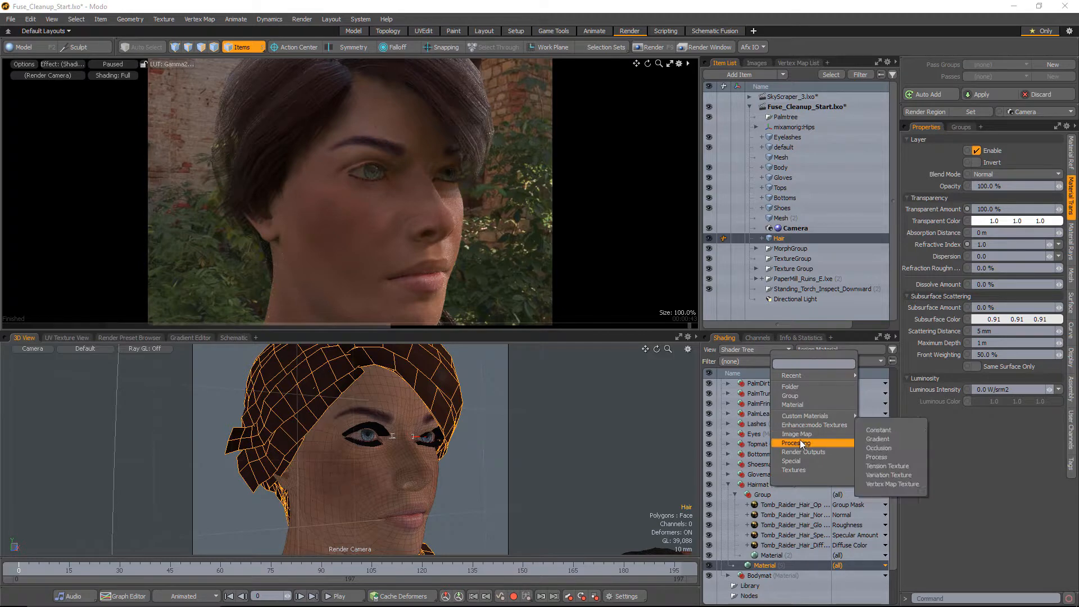
pyautogui.moveTo(801, 433)
pyautogui.click(877, 430)
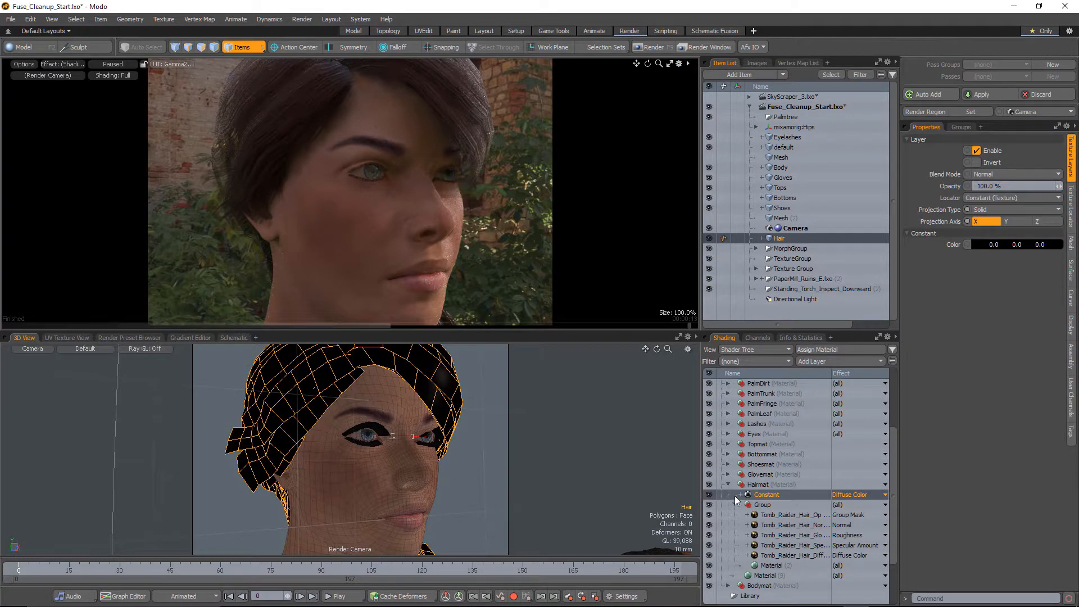
pyautogui.moveTo(765, 497); pyautogui.dragTo(763, 574)
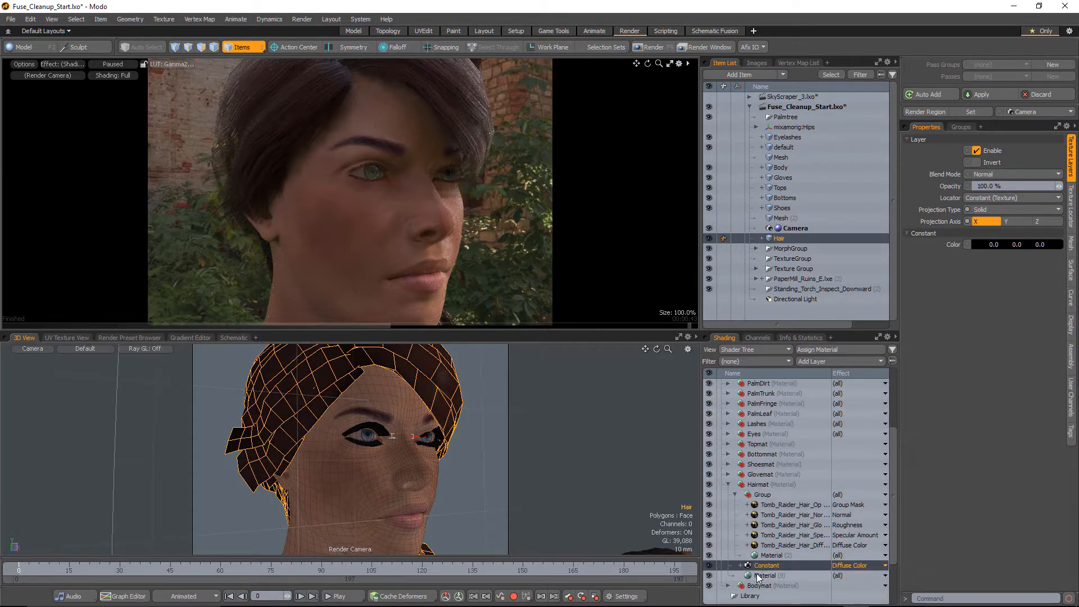
# Step: Set the new Constant layer's effect to Stencil and resume the paused render preview
pyautogui.click(885, 567)
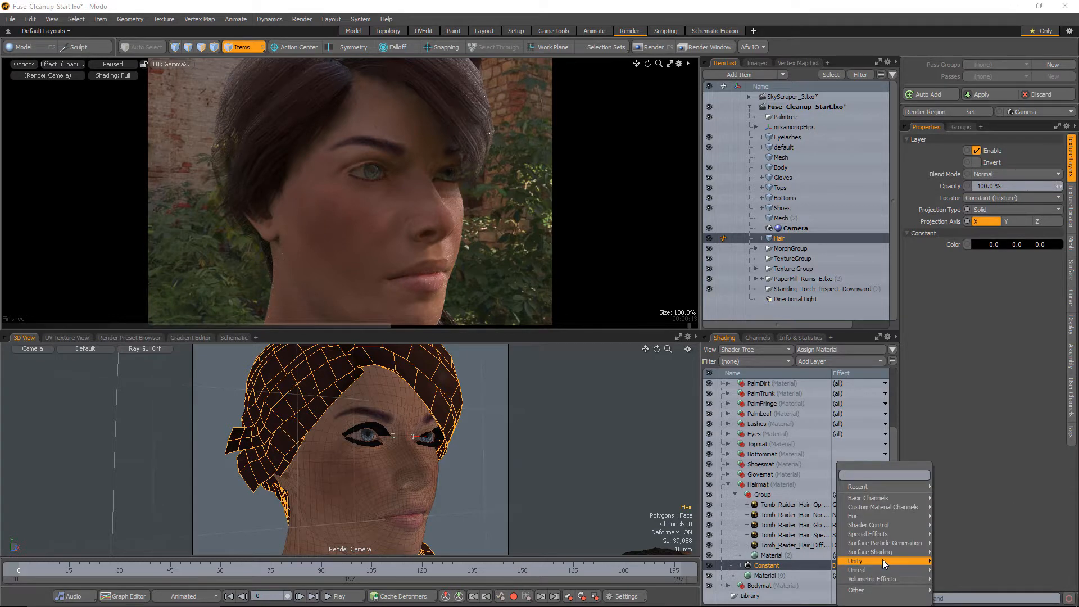
pyautogui.moveTo(881, 555)
pyautogui.moveTo(864, 535)
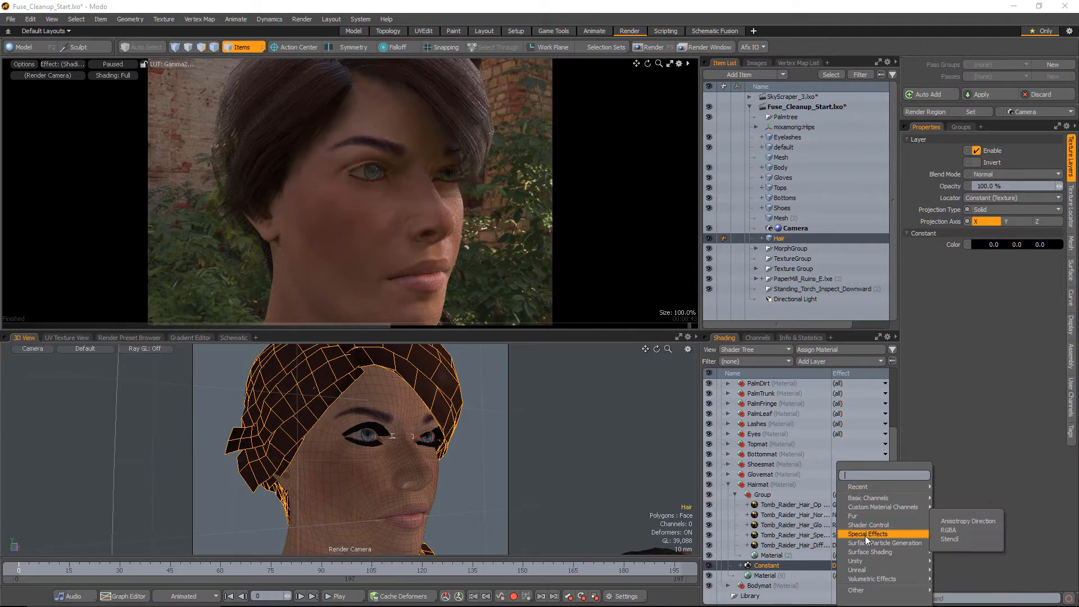
pyautogui.click(953, 538)
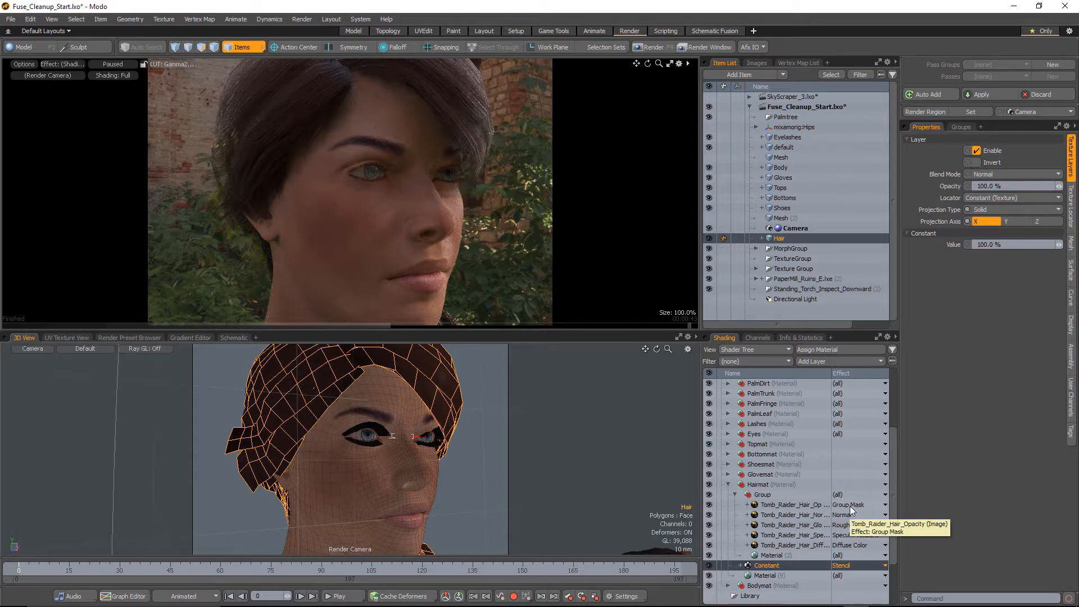
pyautogui.click(110, 63)
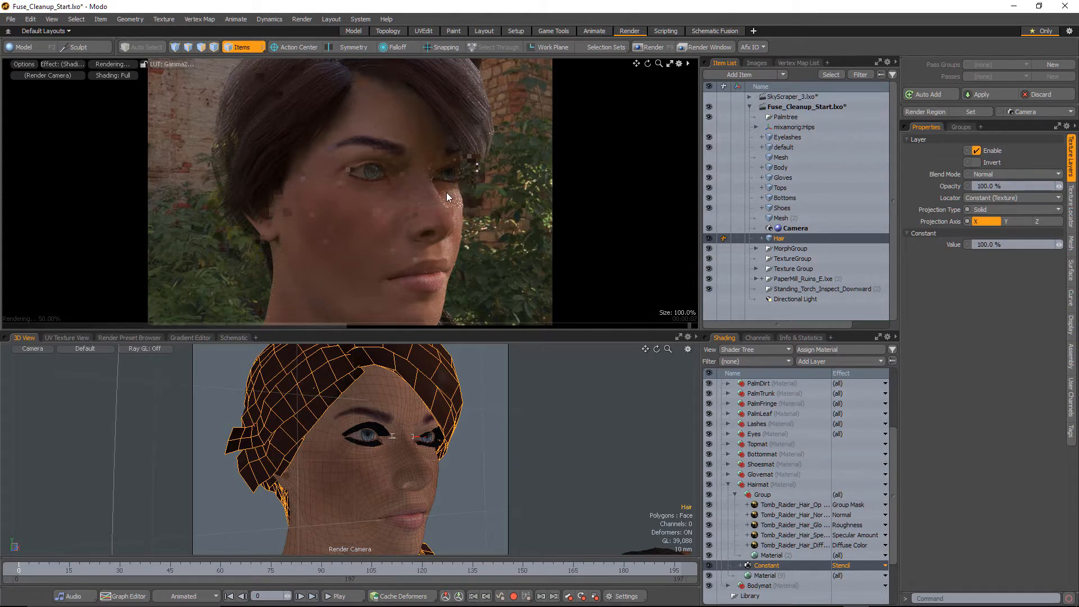
# Step: Expand the Lashes material and inspect the properties of its Constant stencil layer
pyautogui.click(377, 163)
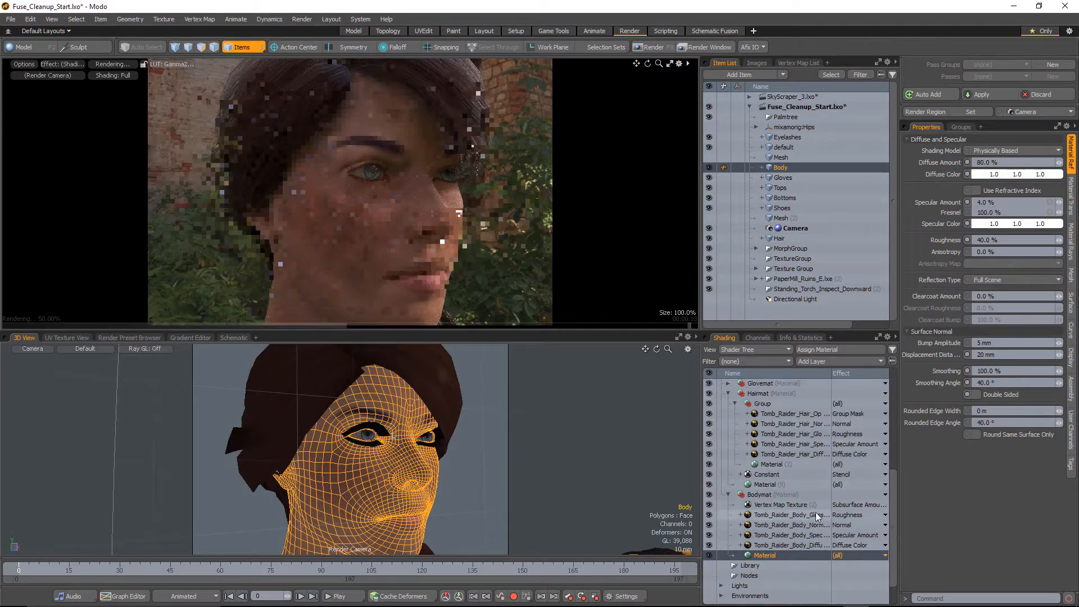
pyautogui.scroll(3, 778, 453)
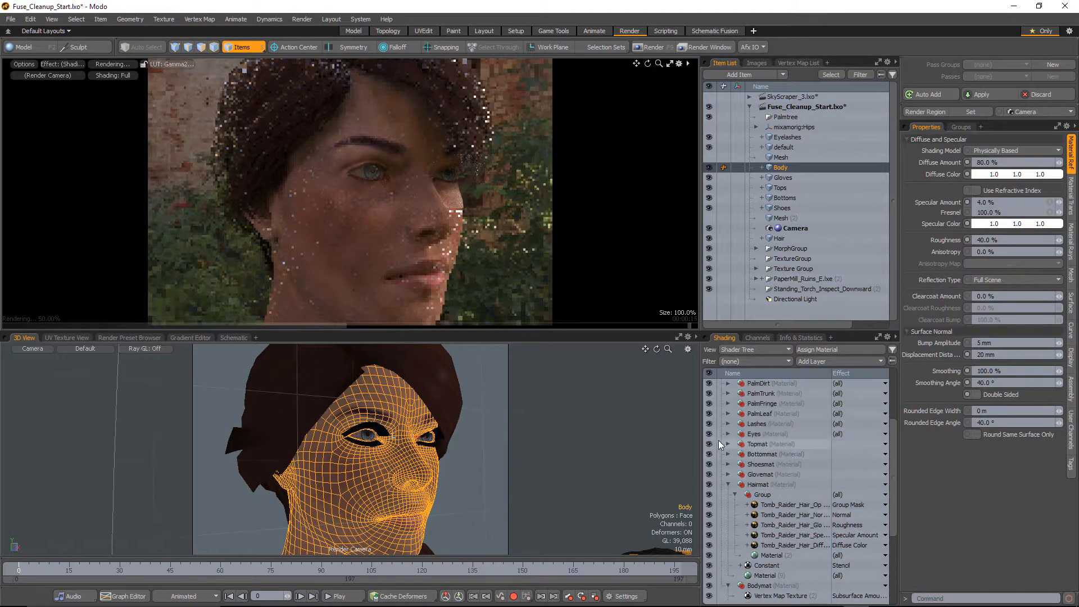
pyautogui.click(729, 423)
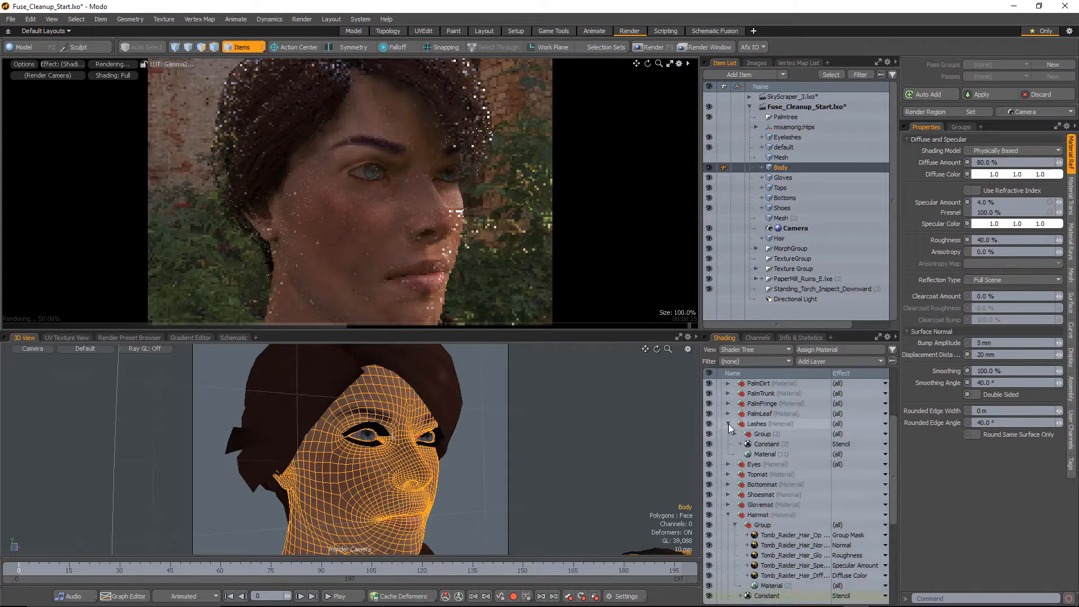
pyautogui.click(767, 443)
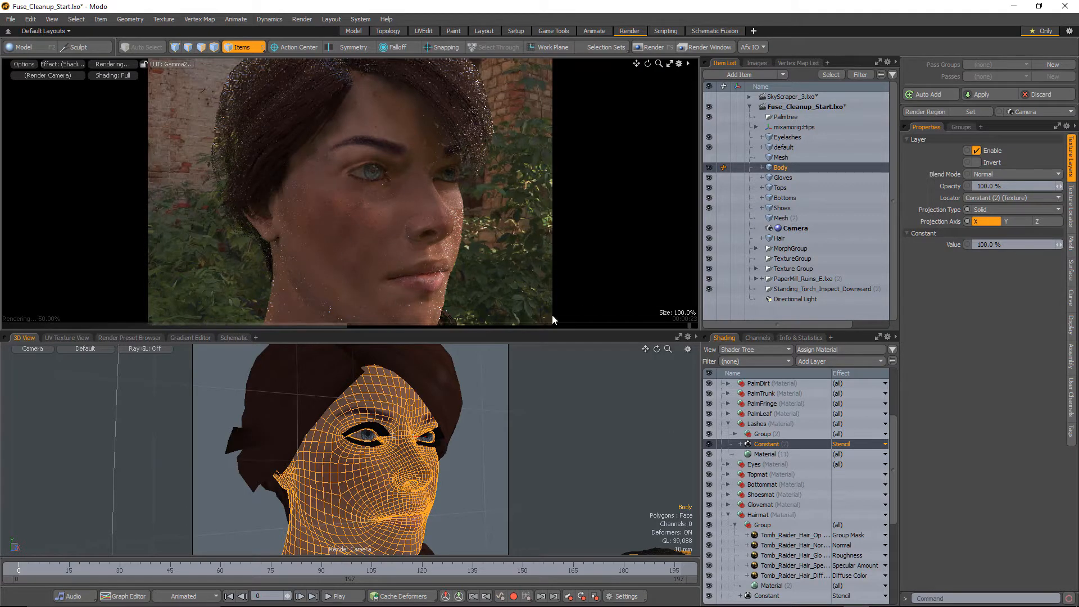
# Step: Enable Environment Importance Sampling in the Render item's global illumination settings
pyautogui.scroll(3, 790, 423)
pyautogui.click(750, 382)
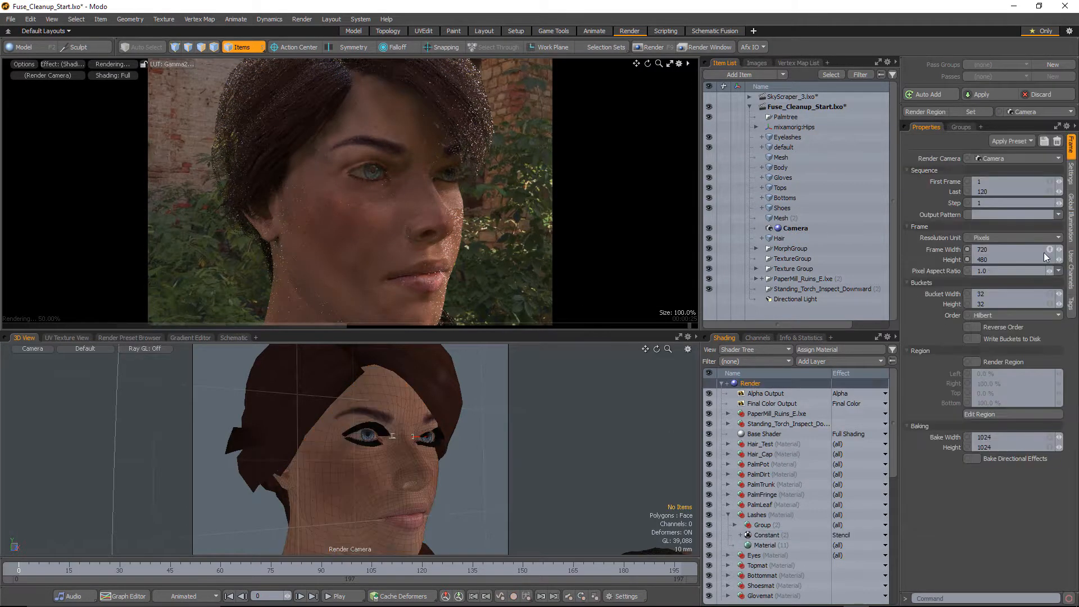
pyautogui.click(1069, 222)
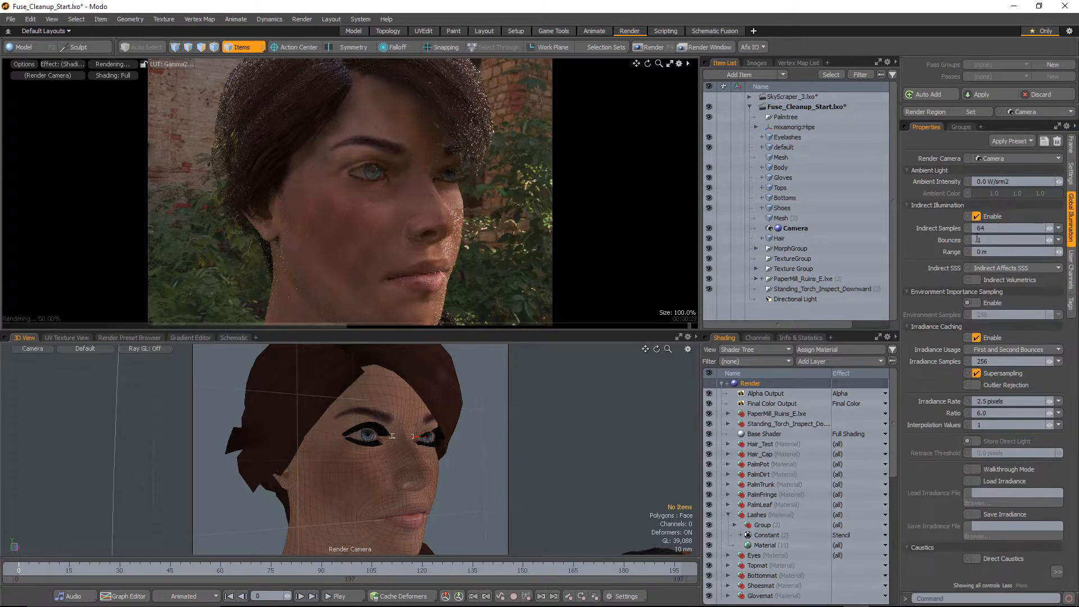
pyautogui.click(979, 300)
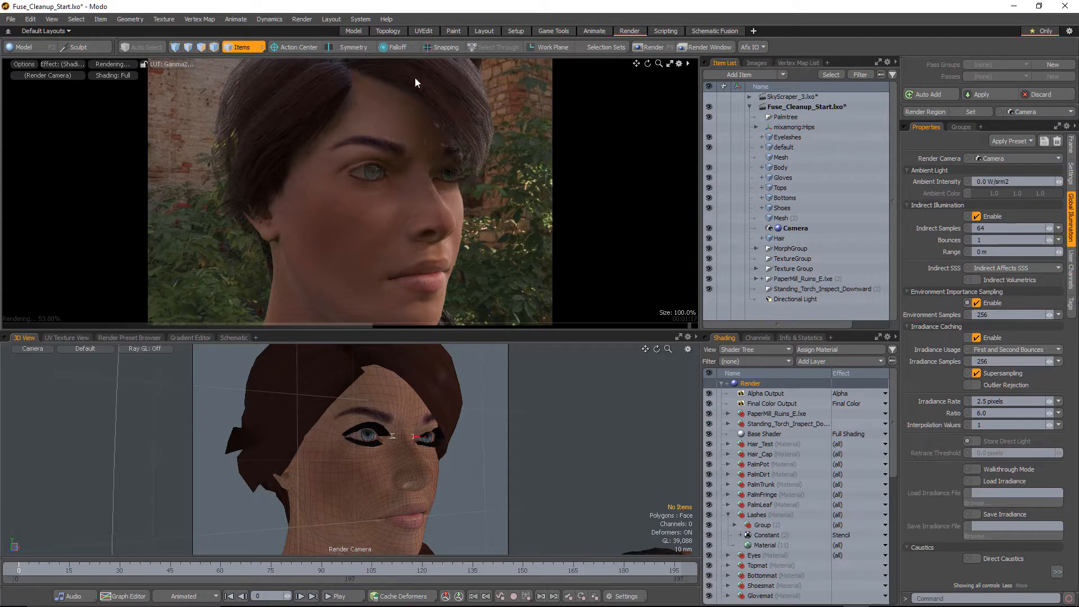
# Step: Switch to the Model layout, select the Hair mesh, and activate polygon selection
pyautogui.click(352, 31)
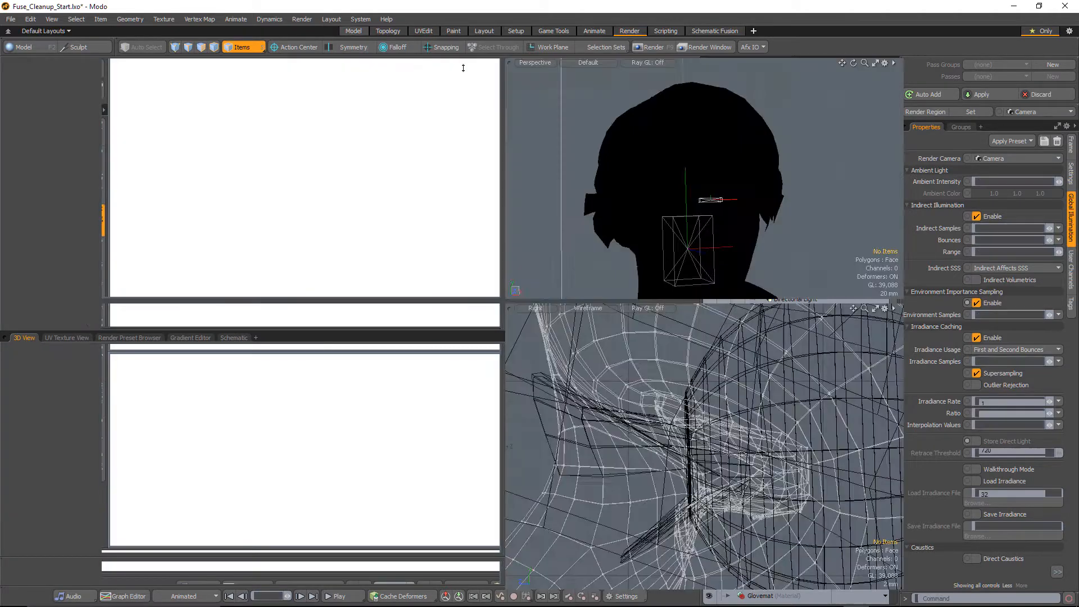
pyautogui.click(713, 130)
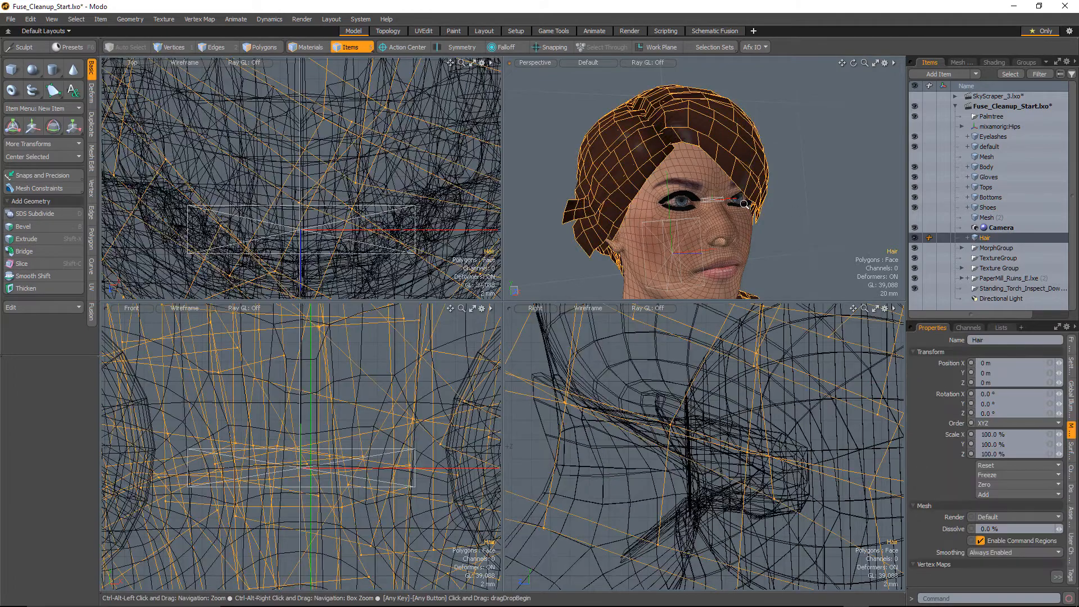
pyautogui.keyDown('alt'); pyautogui.moveTo(714, 129); pyautogui.dragTo(743, 84); pyautogui.keyUp('alt')
pyautogui.press('3')
# Step: Examine how the hair is built by selecting connected polygon pieces around the head, and clear the selection
pyautogui.doubleClick(706, 119)
pyautogui.doubleClick(742, 85)
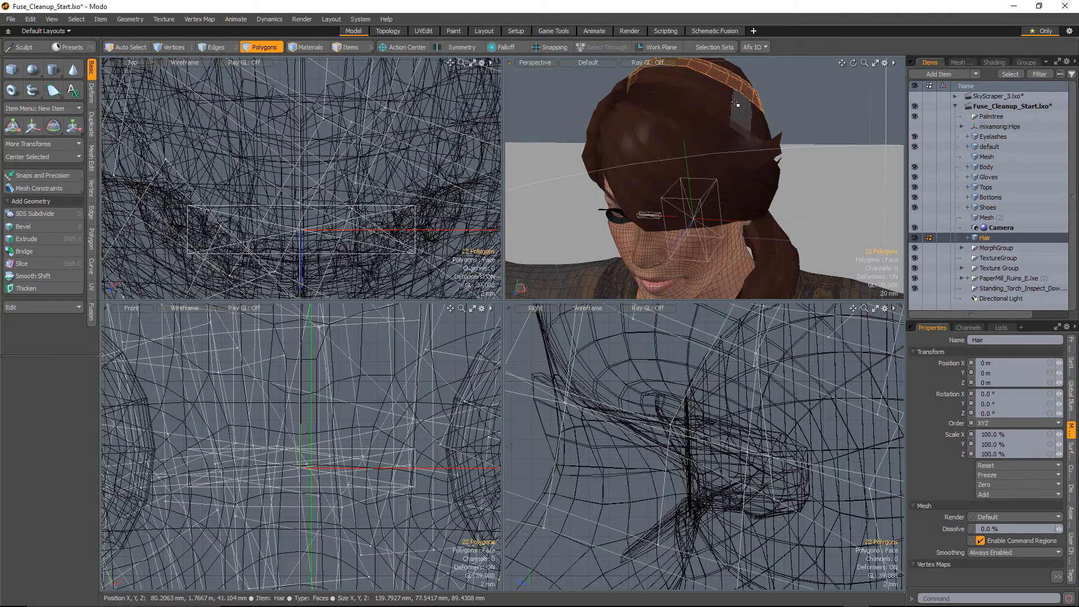
pyautogui.keyDown('alt'); pyautogui.moveTo(613, 112); pyautogui.dragTo(695, 120); pyautogui.keyUp('alt')
pyautogui.doubleClick(678, 137)
pyautogui.click(821, 113)
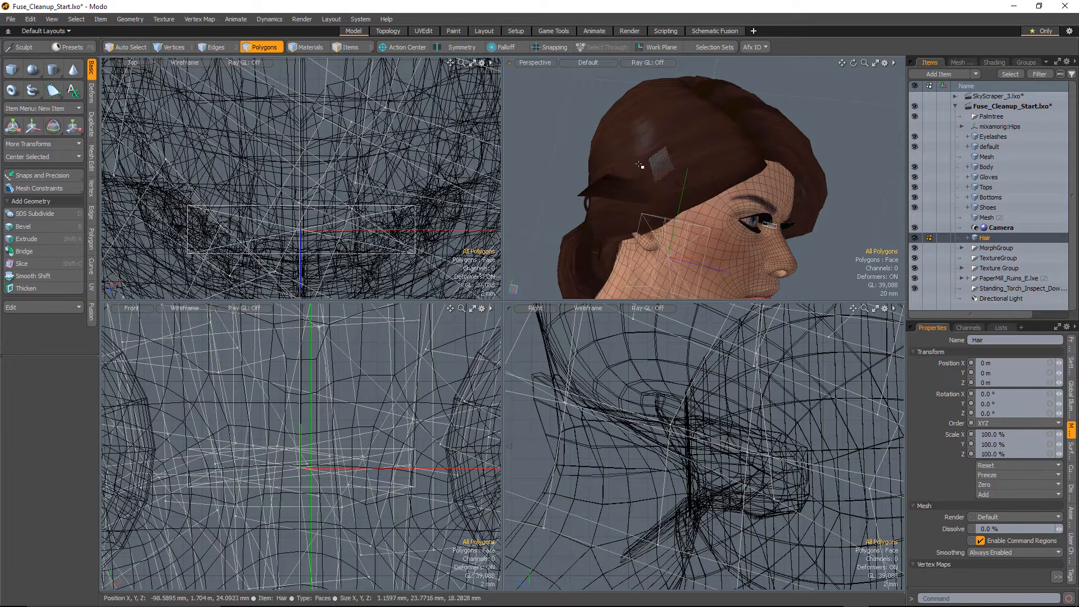
# Step: Convert all hair polygons to Catmull-Clark subdivision surfaces and show the mesh's surface subdivision settings
pyautogui.keyDown('alt'); pyautogui.moveTo(650, 163); pyautogui.dragTo(730, 152); pyautogui.keyUp('alt')
pyautogui.press('Tab')
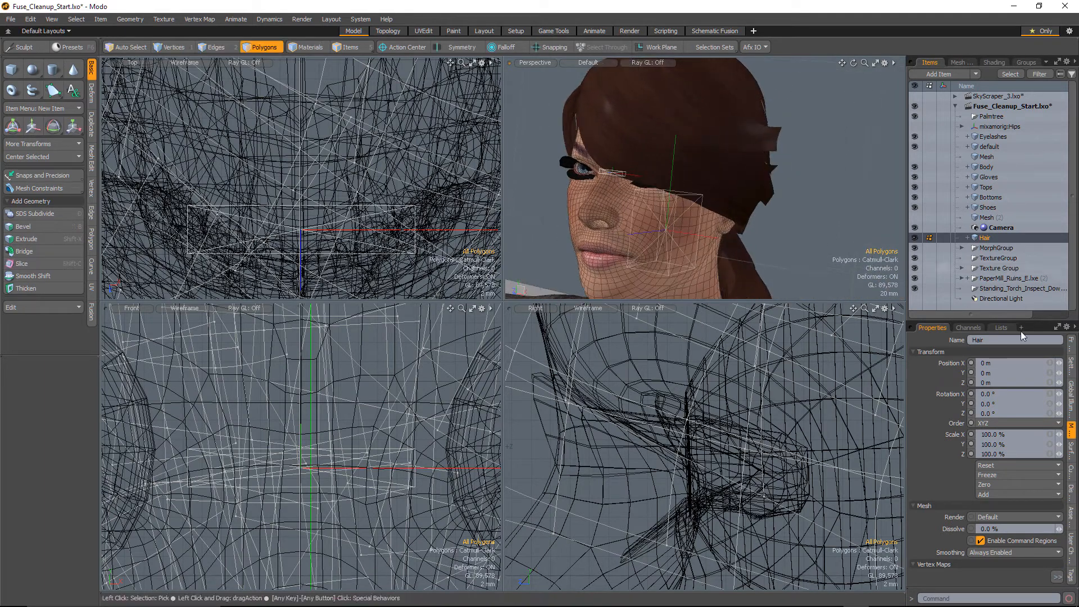
pyautogui.click(1071, 453)
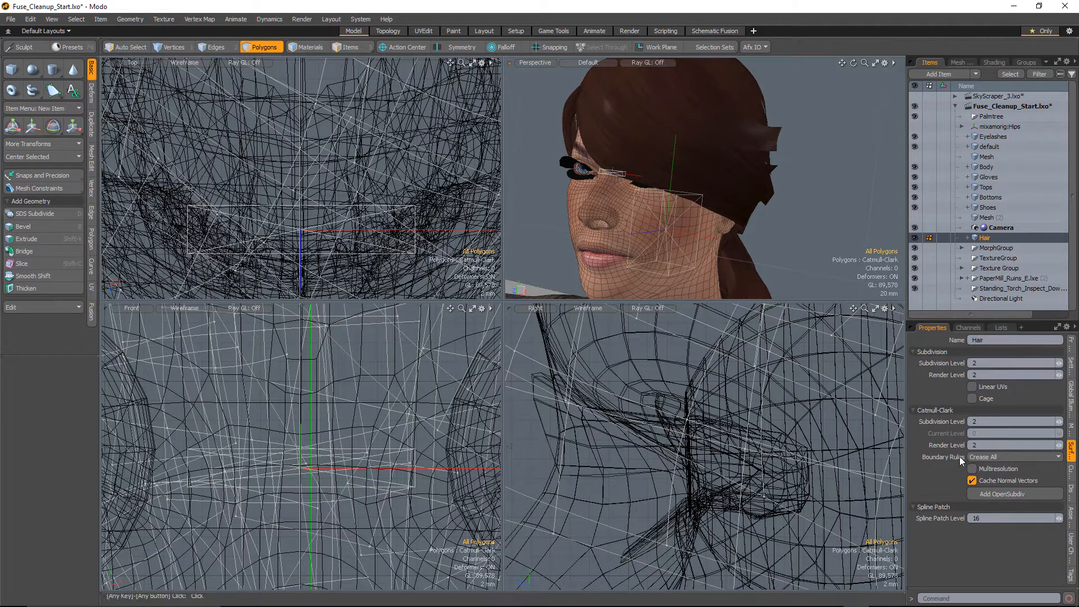
# Step: Inspect the edges of the subdivided hair strips and the blue hair tie at the back of the head
pyautogui.scroll(5, 750, 130)
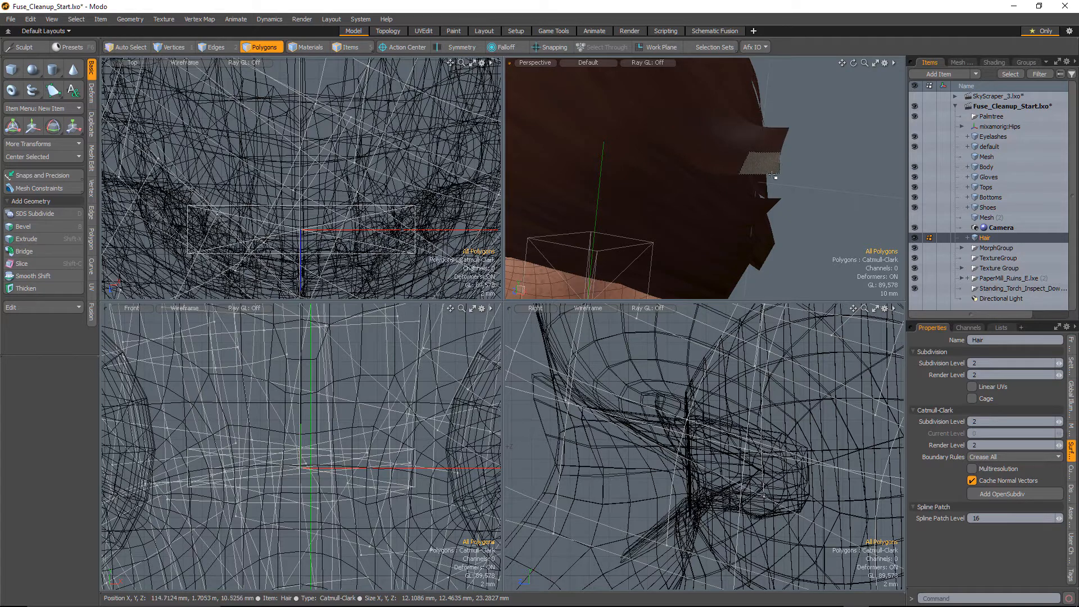
pyautogui.keyDown('alt'); pyautogui.moveTo(773, 174); pyautogui.dragTo(734, 156); pyautogui.keyUp('alt')
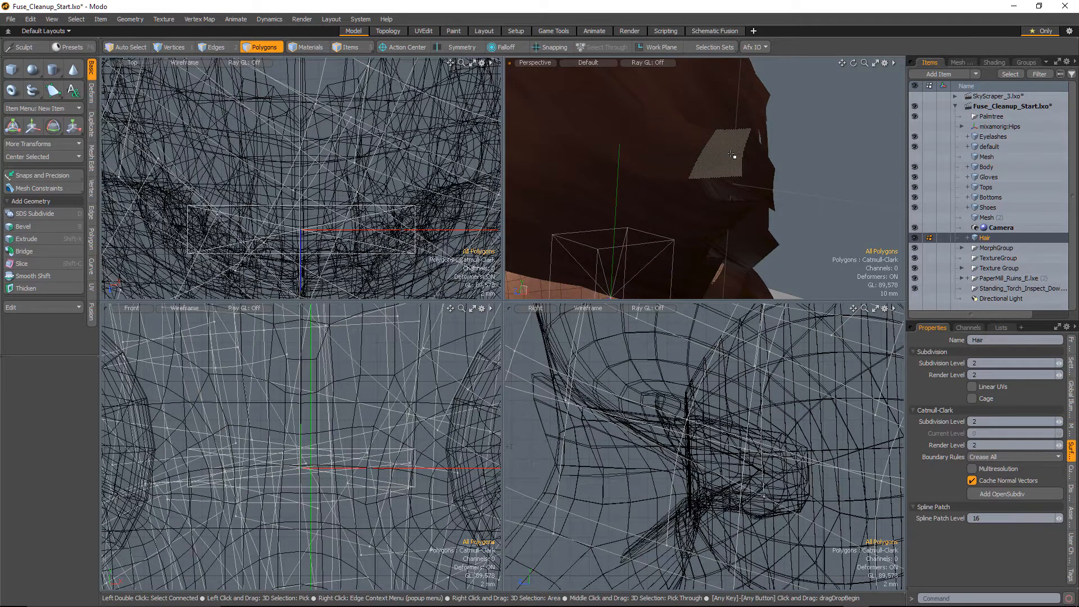
pyautogui.keyDown('ctrl'); pyautogui.keyDown('alt'); pyautogui.moveTo(732, 155); pyautogui.dragTo(722, 132); pyautogui.keyUp('alt'); pyautogui.keyUp('ctrl')
pyautogui.keyDown('alt'); pyautogui.moveTo(549, 181); pyautogui.dragTo(610, 183); pyautogui.keyUp('alt')
pyautogui.scroll(5, 681, 178)
pyautogui.moveTo(681, 179)
pyautogui.keyDown('alt'); pyautogui.mouseDown()
pyautogui.moveTo(716, 142)
pyautogui.moveTo(626, 132)
pyautogui.moveTo(645, 141)
pyautogui.moveTo(616, 179)
pyautogui.moveTo(670, 176)
pyautogui.mouseUp(); pyautogui.keyUp('alt')
pyautogui.press('1')
pyautogui.press('2')
pyautogui.doubleClick(645, 140)
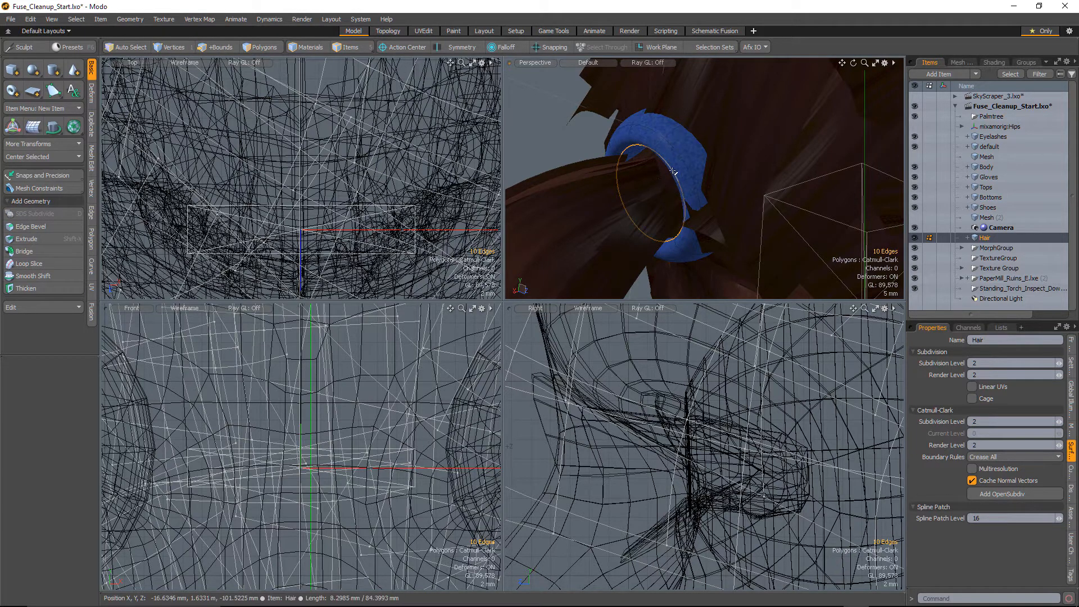
pyautogui.hotkey('alt', 'w')
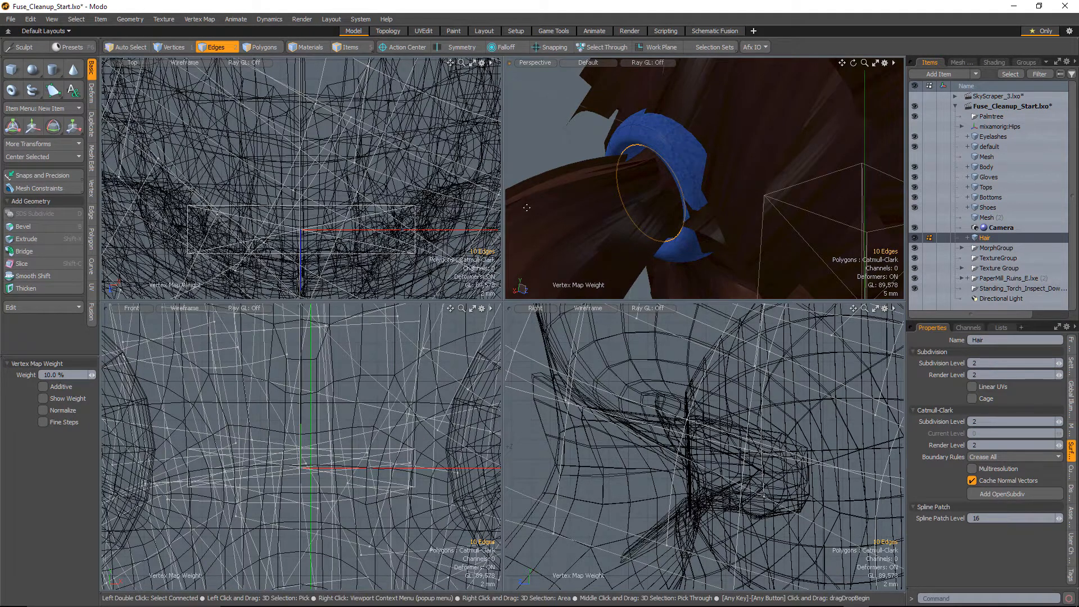
pyautogui.keyDown('alt'); pyautogui.moveTo(581, 140); pyautogui.dragTo(757, 166); pyautogui.keyUp('alt')
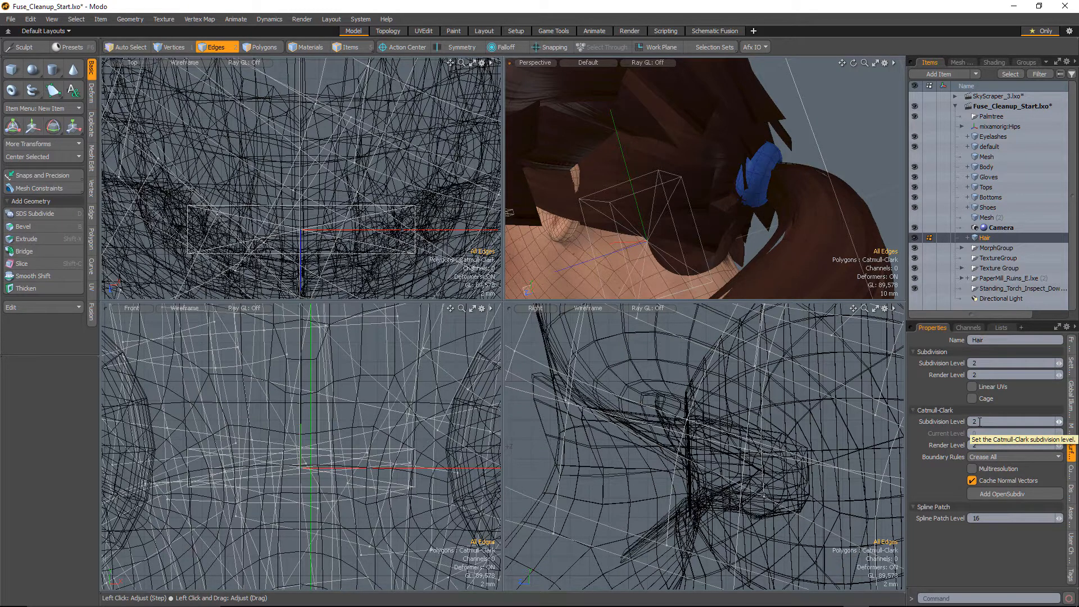
# Step: Select the edge loop at the rim of the blue hair tie and raise its vertex map weight to 20%
pyautogui.keyDown('alt'); pyautogui.moveTo(730, 169); pyautogui.dragTo(608, 175); pyautogui.keyUp('alt')
pyautogui.doubleClick(673, 156)
pyautogui.hotkey('alt', 'w')
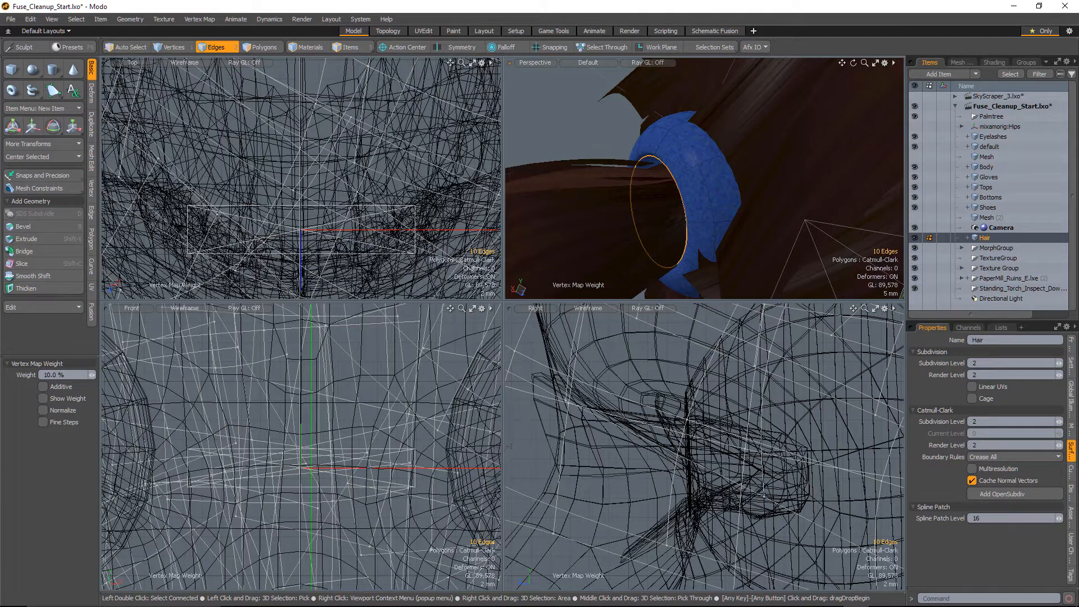
pyautogui.moveTo(666, 253); pyautogui.dragTo(684, 253)
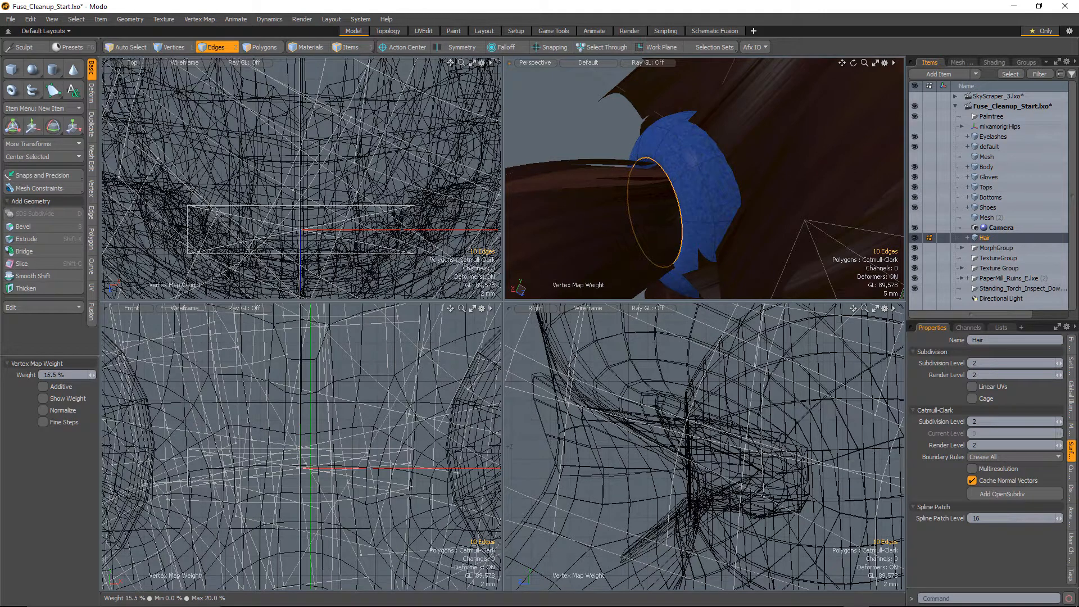
pyautogui.scroll(6, 668, 159)
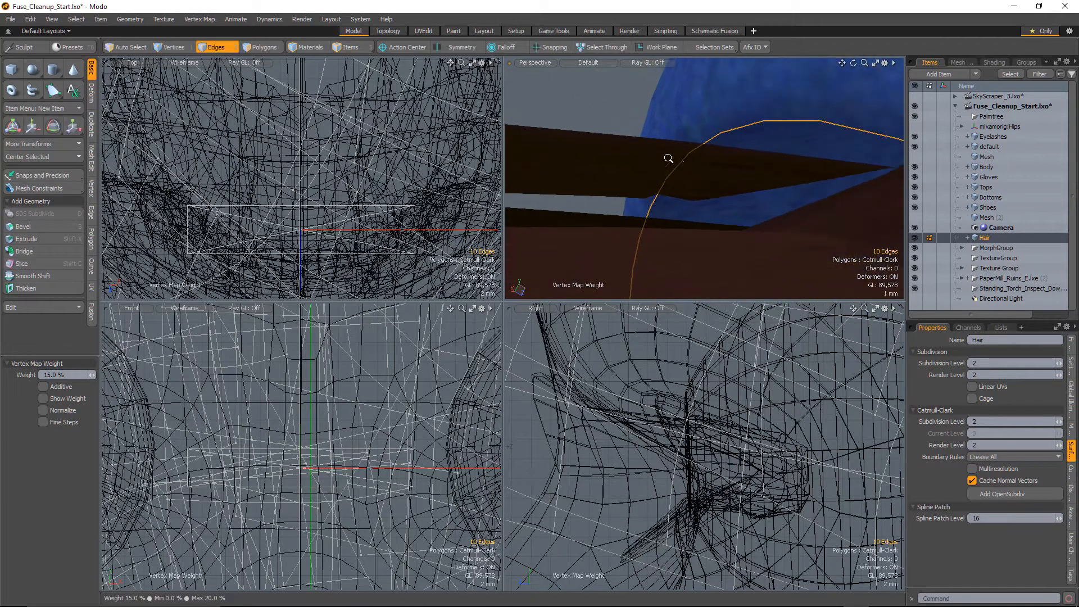
pyautogui.keyDown('alt'); pyautogui.moveTo(668, 159); pyautogui.dragTo(716, 97); pyautogui.keyUp('alt')
pyautogui.scroll(-2, 674, 144)
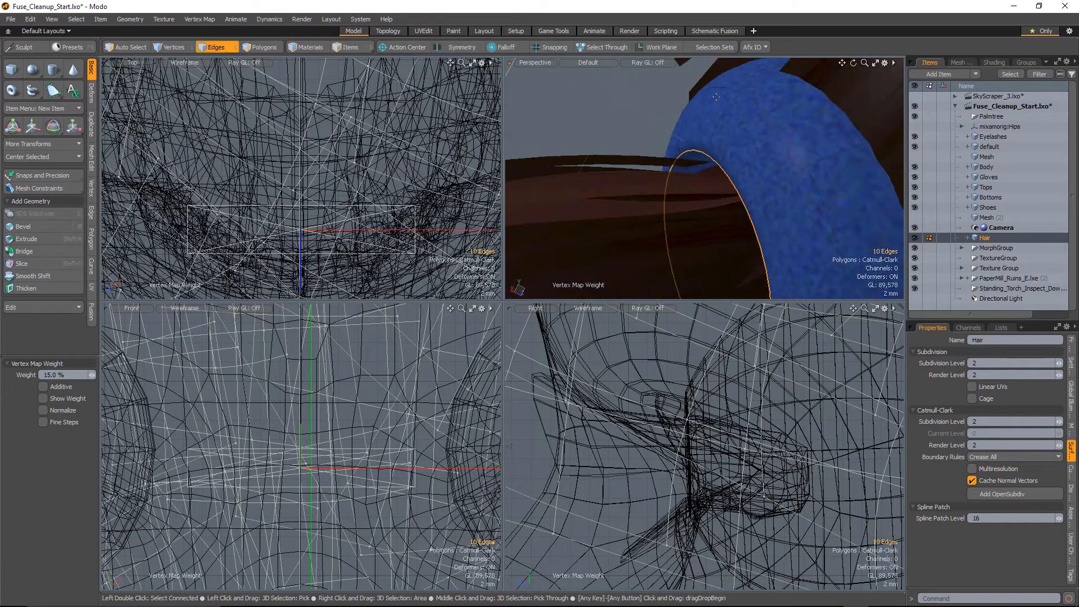
pyautogui.keyDown('ctrl'); pyautogui.keyDown('alt'); pyautogui.moveTo(768, 184); pyautogui.dragTo(677, 184); pyautogui.keyUp('alt'); pyautogui.keyUp('ctrl')
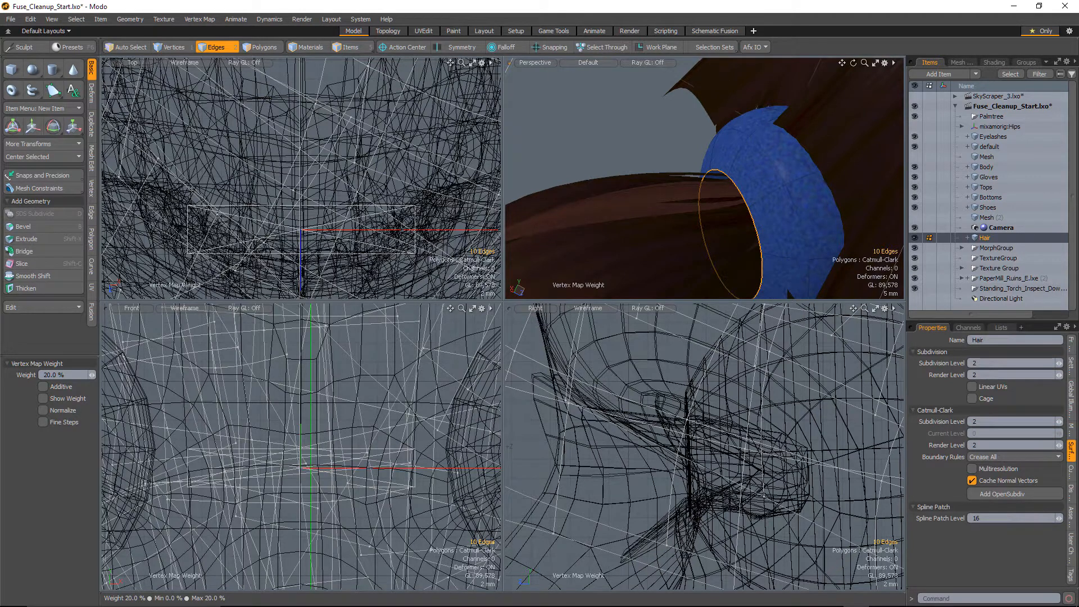
# Step: Lower the hair tie rim's vertex map weight to 10%, leave the weight tool, and clear the edge selection
pyautogui.keyDown('alt'); pyautogui.moveTo(653, 150); pyautogui.dragTo(592, 115); pyautogui.keyUp('alt')
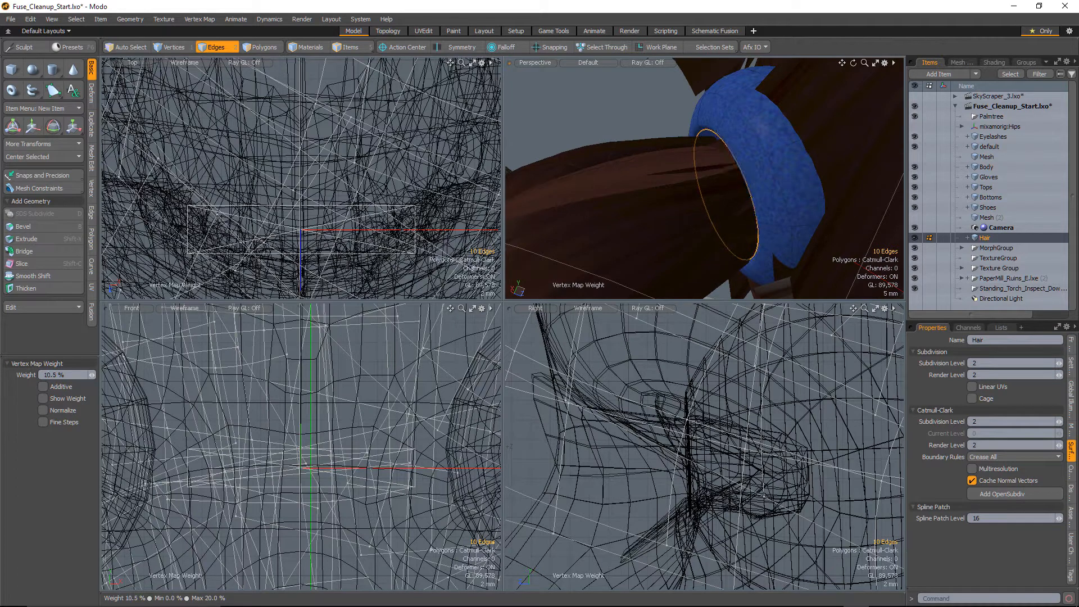
pyautogui.moveTo(639, 92)
pyautogui.keyDown('alt'); pyautogui.mouseDown()
pyautogui.moveTo(669, 96)
pyautogui.moveTo(646, 101)
pyautogui.mouseUp(); pyautogui.keyUp('alt')
pyautogui.scroll(-3, 646, 101)
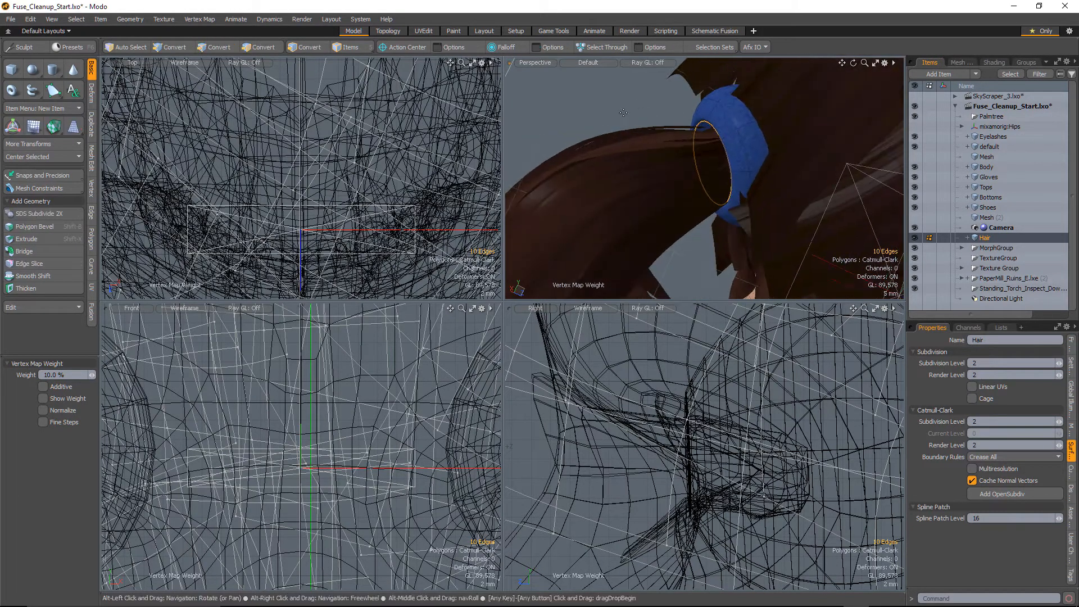
pyautogui.press('Escape')
pyautogui.press('Escape')
pyautogui.scroll(-2, 705, 141)
pyautogui.keyDown('alt'); pyautogui.moveTo(705, 142); pyautogui.dragTo(654, 125); pyautogui.keyUp('alt')
pyautogui.press('2')
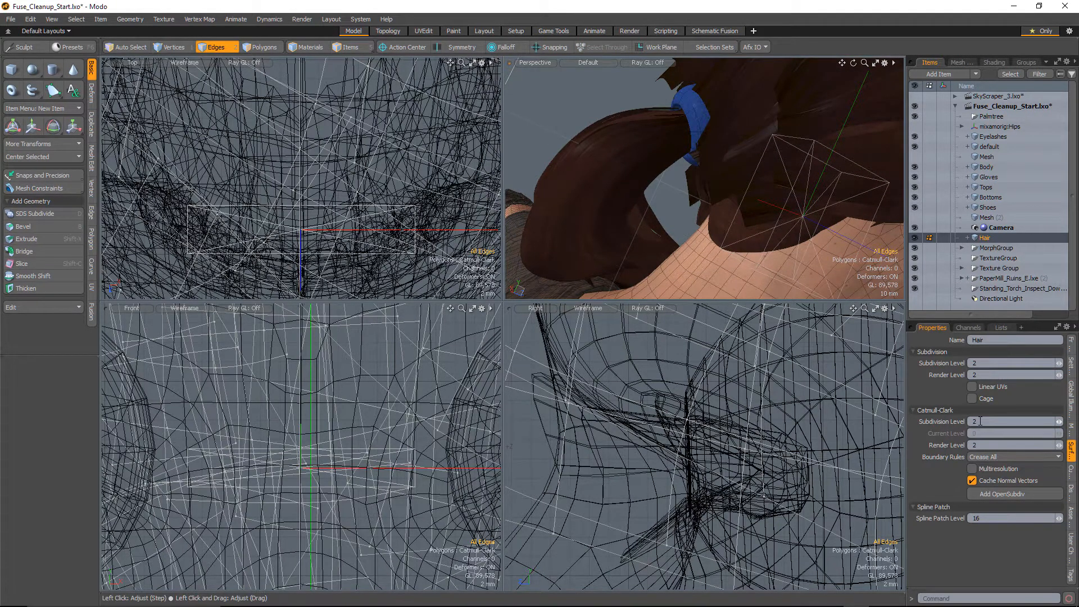
# Step: Select the Tops mesh and convert its polygons to Catmull-Clark subdivision surfaces
pyautogui.keyDown('alt'); pyautogui.moveTo(731, 165); pyautogui.dragTo(769, 176); pyautogui.keyUp('alt')
pyautogui.scroll(-2, 718, 176)
pyautogui.press('5')
pyautogui.click(770, 148)
pyautogui.press('2')
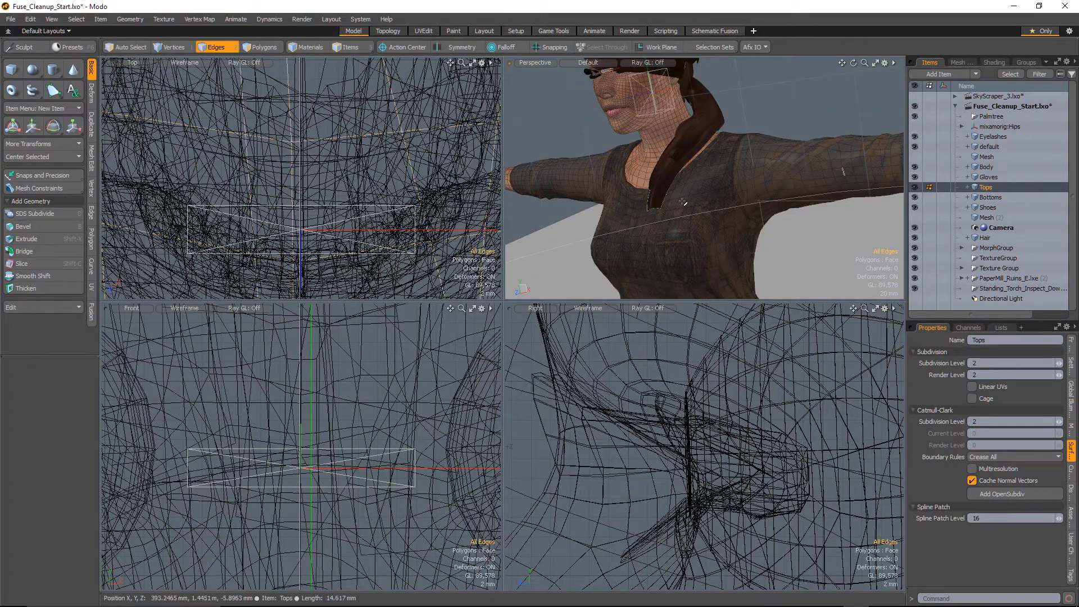
pyautogui.press('Tab')
# Step: Select an edge loop around the sleeve of the top and give it a 10% vertex map weight
pyautogui.keyDown('ctrl'); pyautogui.keyDown('alt'); pyautogui.moveTo(864, 177); pyautogui.dragTo(656, 156); pyautogui.keyUp('alt'); pyautogui.keyUp('ctrl')
pyautogui.doubleClick(744, 163)
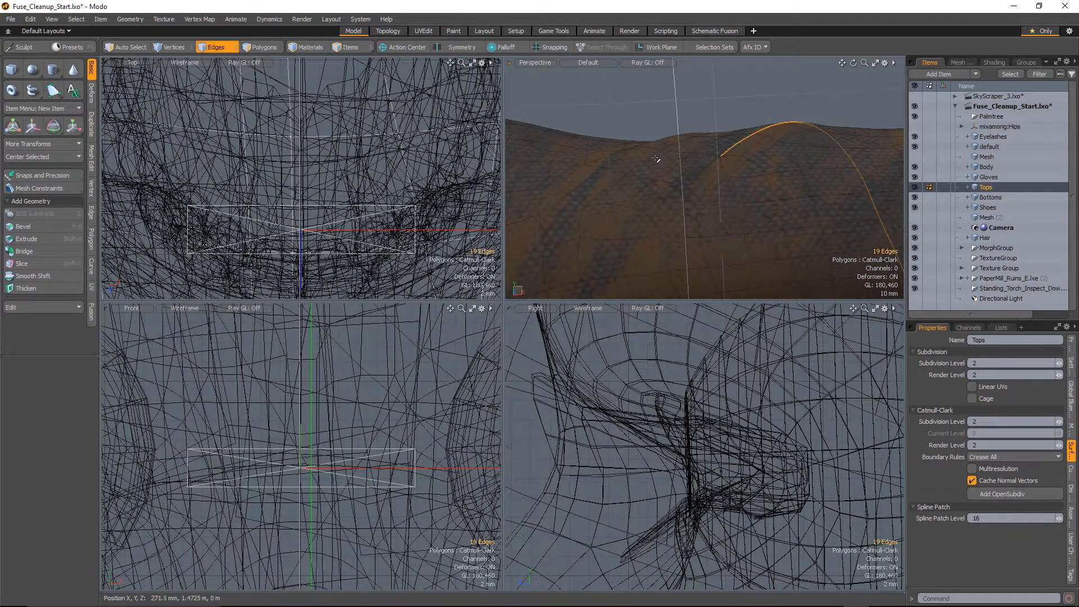
pyautogui.hotkey('shift', 'w')
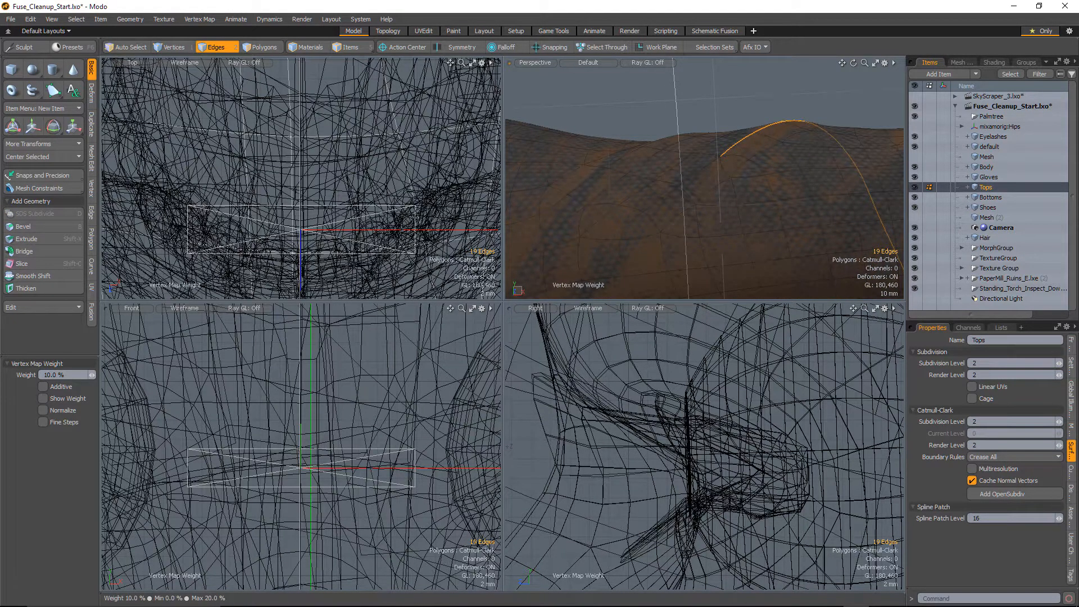
pyautogui.keyDown('alt'); pyautogui.moveTo(772, 92); pyautogui.dragTo(683, 155); pyautogui.keyUp('alt')
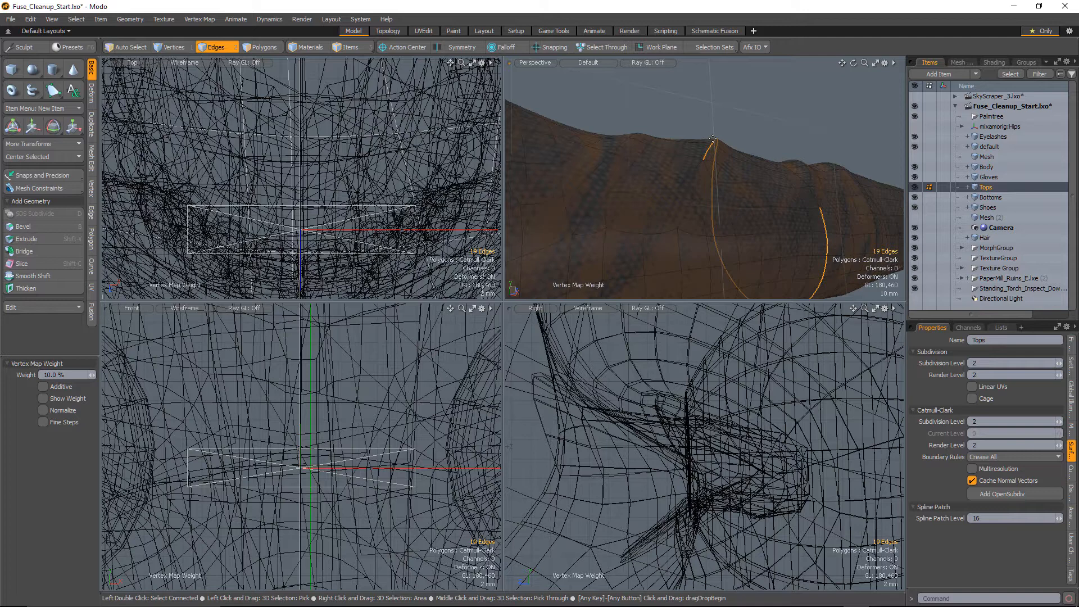
pyautogui.keyDown('alt'); pyautogui.moveTo(707, 128); pyautogui.dragTo(625, 155); pyautogui.keyUp('alt')
pyautogui.press('space')
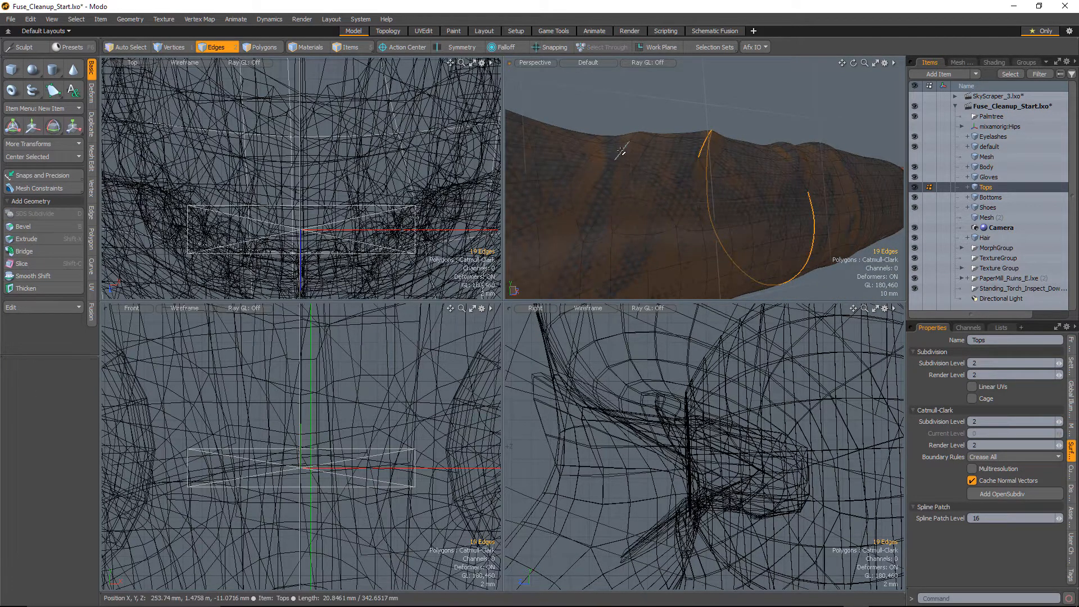
# Step: Apply the 10% vertex map weight to two more edge loops along the folds of the sleeve
pyautogui.doubleClick(621, 150)
pyautogui.hotkey('alt', 'w')
pyautogui.keyDown('alt'); pyautogui.moveTo(621, 150); pyautogui.dragTo(790, 175); pyautogui.keyUp('alt')
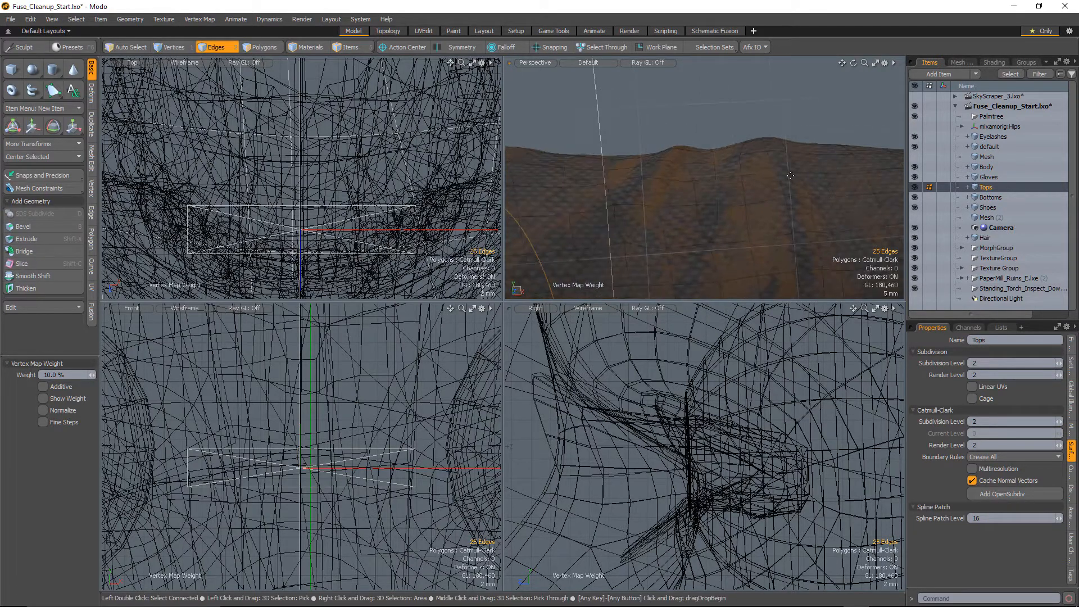
pyautogui.press('space')
pyautogui.doubleClick(780, 174)
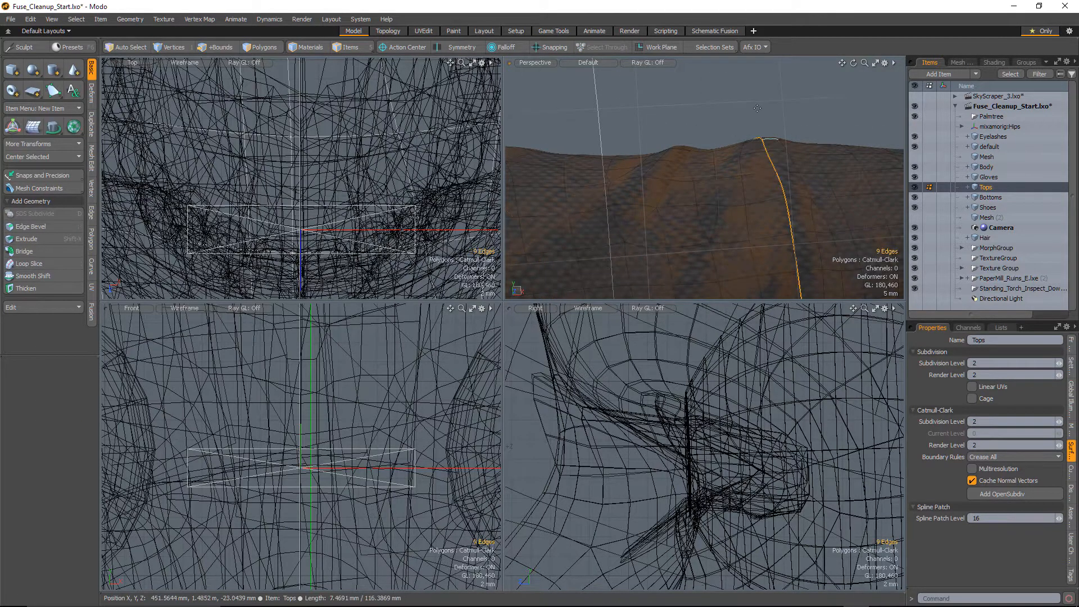
pyautogui.hotkey('alt', 'w')
pyautogui.keyDown('alt'); pyautogui.moveTo(781, 154); pyautogui.dragTo(587, 173); pyautogui.keyUp('alt')
pyautogui.keyDown('ctrl'); pyautogui.keyDown('alt'); pyautogui.moveTo(711, 186); pyautogui.dragTo(737, 176); pyautogui.keyUp('alt'); pyautogui.keyUp('ctrl')
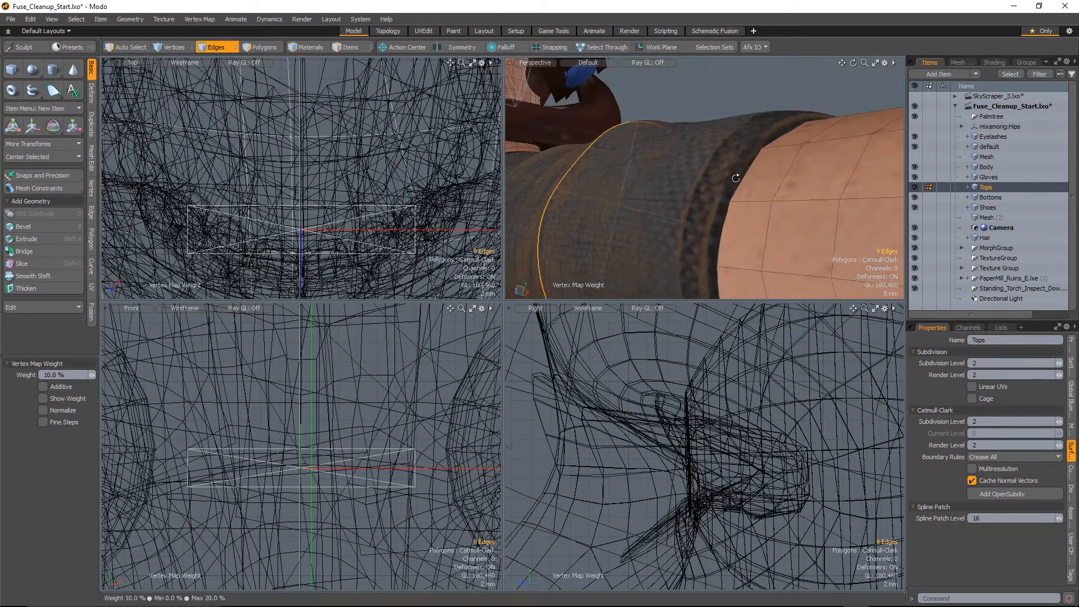
pyautogui.press('space')
# Step: Weight the edge loop at the sleeve's cuff to 10%, inspect it from several angles, and clear the edge selection
pyautogui.doubleClick(781, 138)
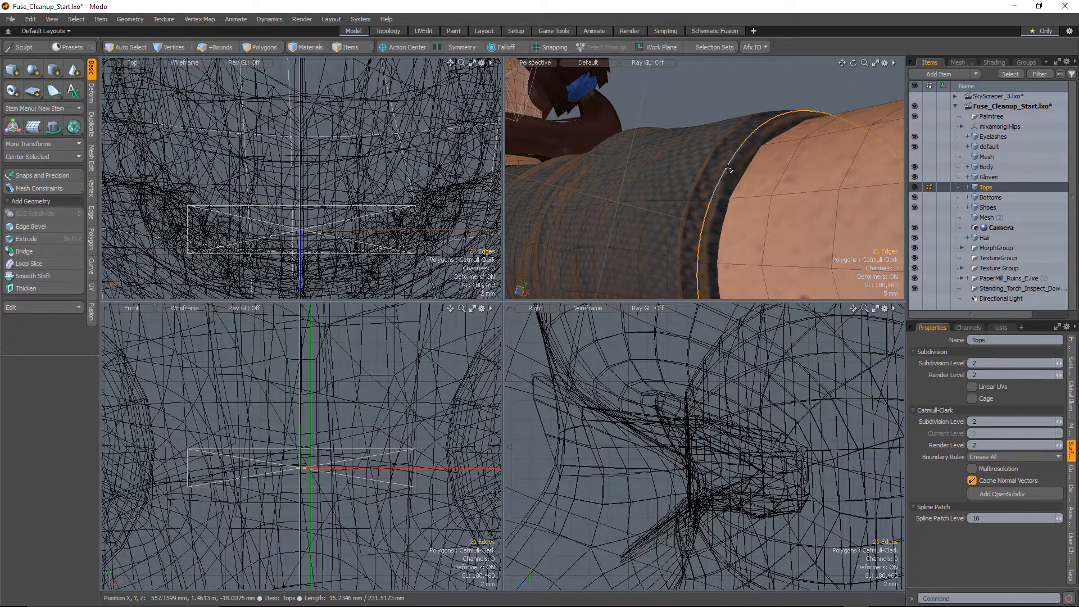
pyautogui.keyDown('alt'); pyautogui.click(733, 168); pyautogui.keyUp('alt')
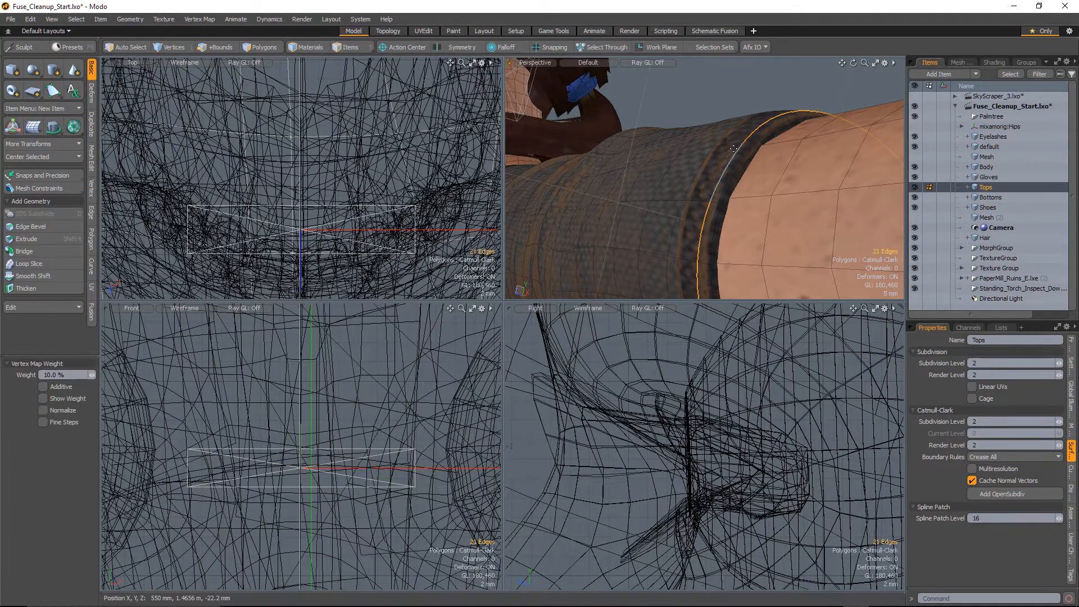
pyautogui.keyDown('alt'); pyautogui.moveTo(773, 101); pyautogui.dragTo(814, 104); pyautogui.keyUp('alt')
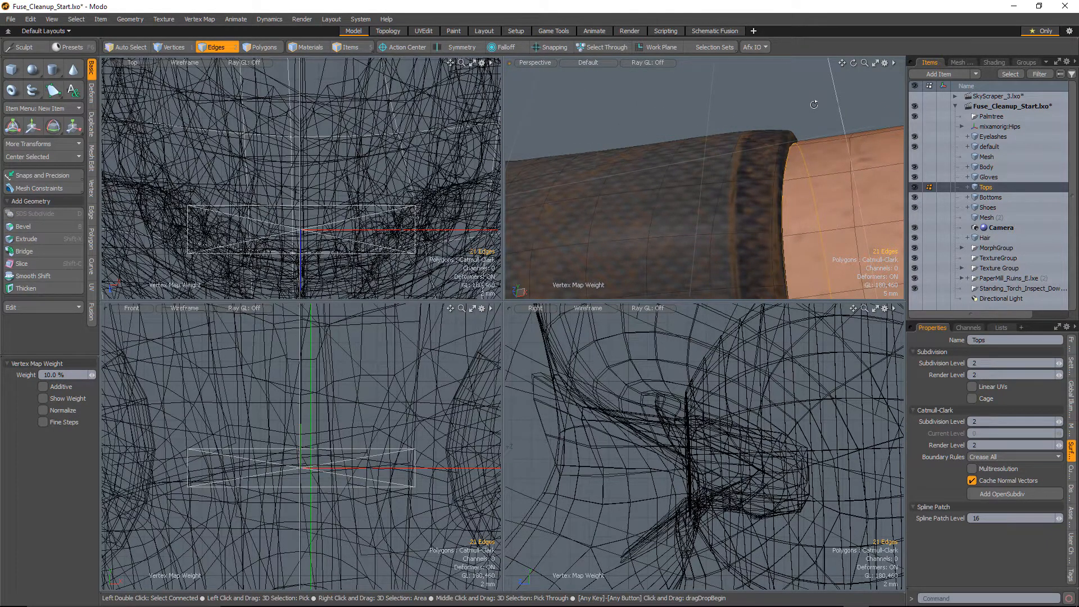
pyautogui.keyDown('alt'); pyautogui.moveTo(814, 104); pyautogui.dragTo(762, 129); pyautogui.keyUp('alt')
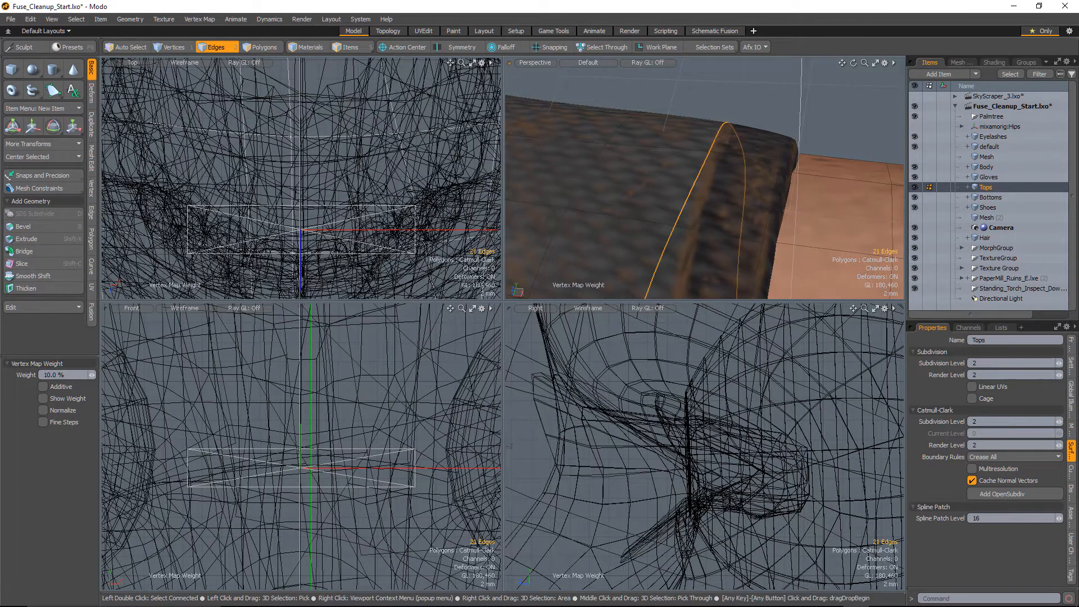
pyautogui.keyDown('alt'); pyautogui.moveTo(722, 191); pyautogui.dragTo(765, 138); pyautogui.keyUp('alt')
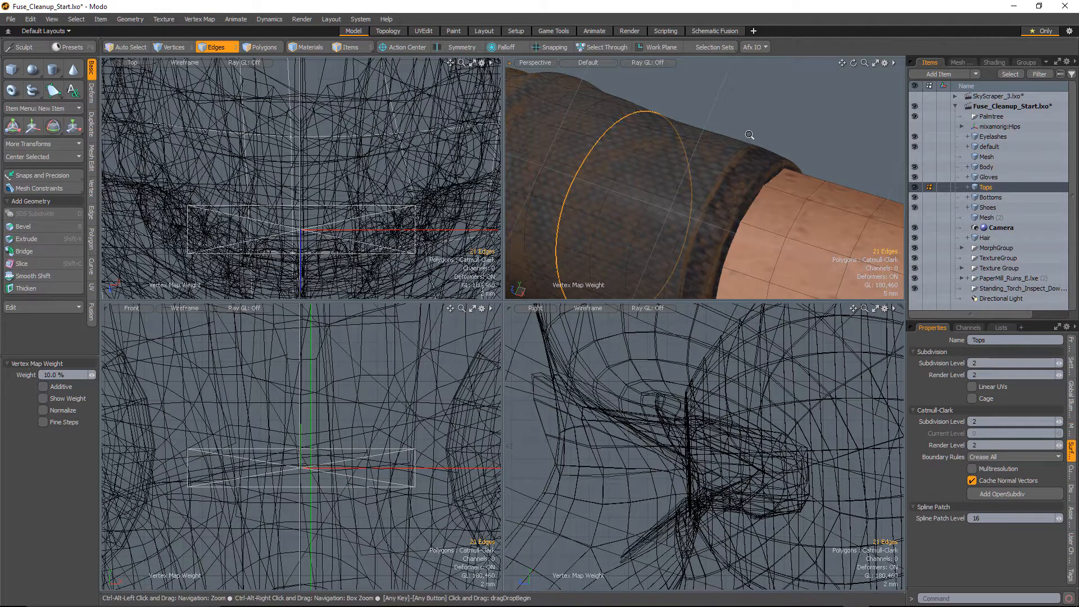
pyautogui.moveTo(749, 135)
pyautogui.keyDown('ctrl'); pyautogui.keyDown('alt'); pyautogui.mouseDown()
pyautogui.moveTo(767, 184)
pyautogui.moveTo(683, 160)
pyautogui.moveTo(745, 127)
pyautogui.mouseUp(); pyautogui.keyUp('alt'); pyautogui.keyUp('ctrl')
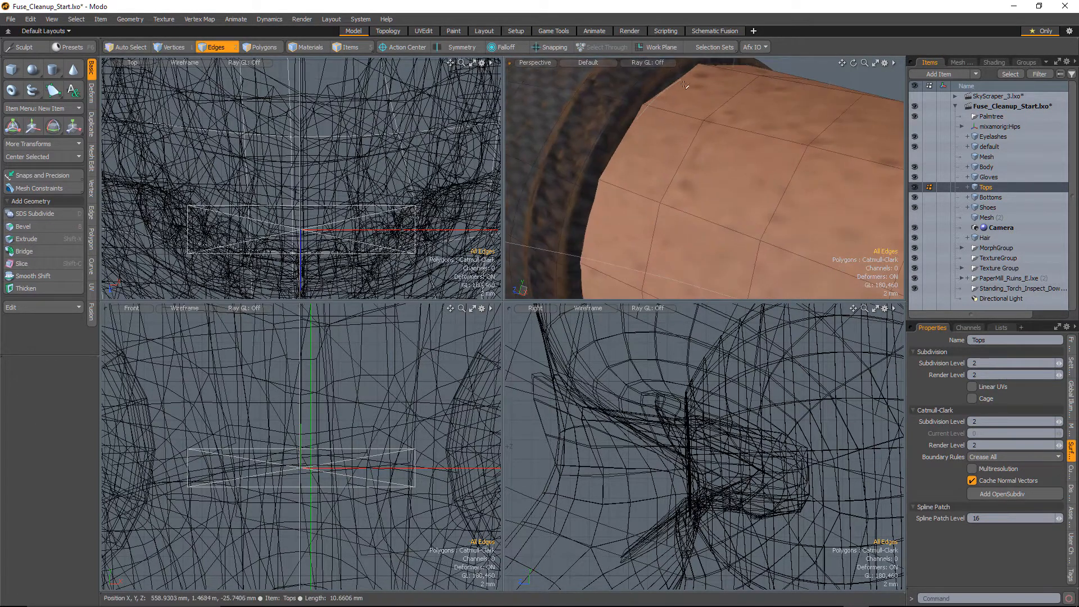
# Step: Select the Body mesh at the wrist and convert it to Catmull-Clark subdivision surfaces
pyautogui.keyDown('alt'); pyautogui.moveTo(678, 72); pyautogui.dragTo(642, 133); pyautogui.keyUp('alt')
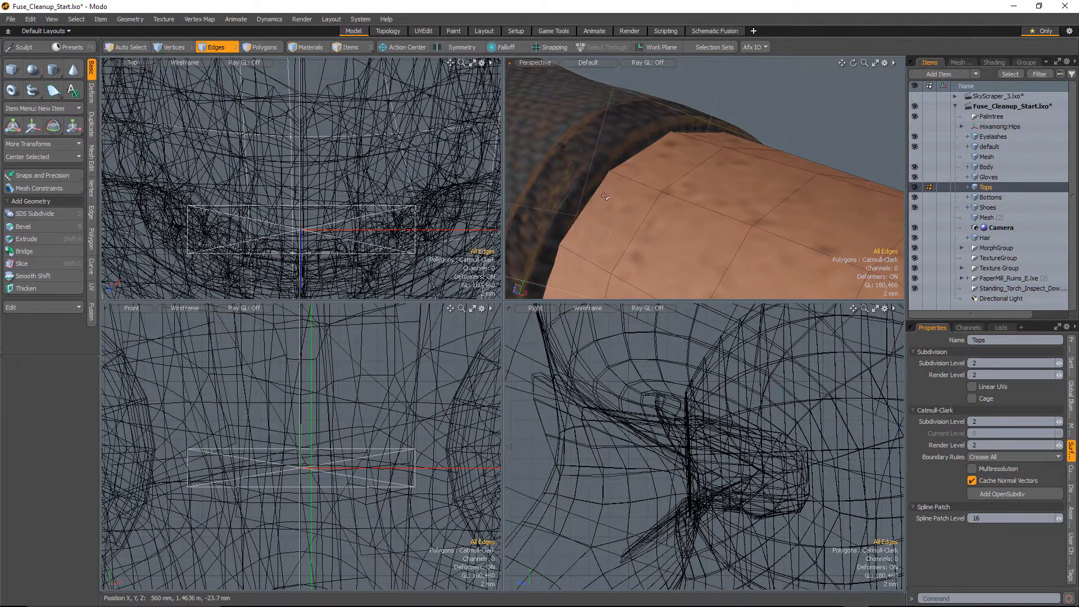
pyautogui.press('5')
pyautogui.click(688, 182)
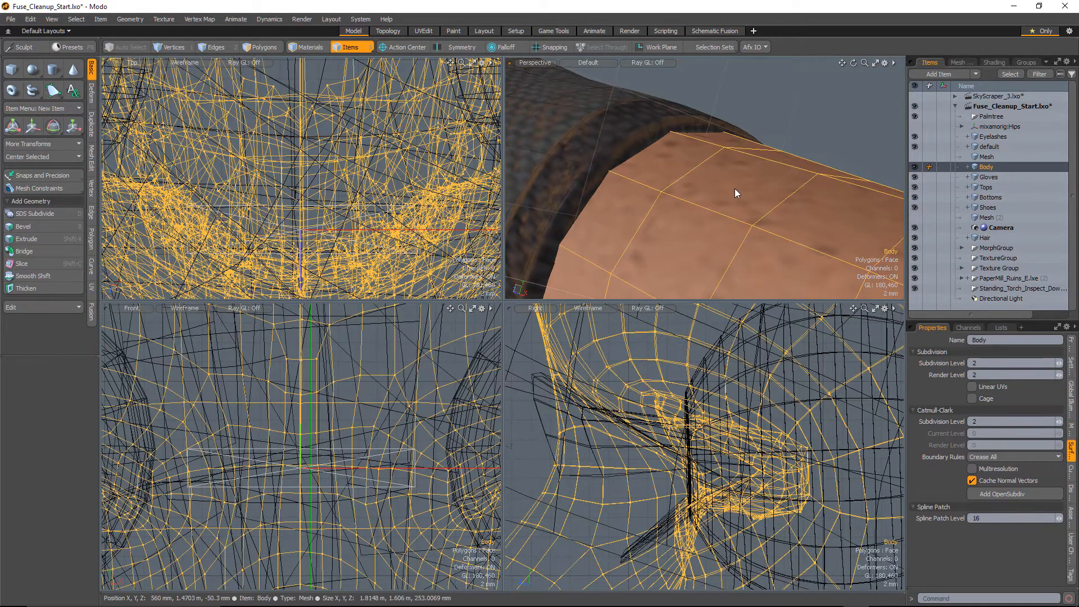
pyautogui.hotkey('shift', 'Tab')
pyautogui.keyDown('ctrl'); pyautogui.keyDown('alt'); pyautogui.moveTo(807, 178); pyautogui.dragTo(640, 176); pyautogui.keyUp('alt'); pyautogui.keyUp('ctrl')
pyautogui.keyDown('alt'); pyautogui.moveTo(640, 175); pyautogui.dragTo(590, 172); pyautogui.keyUp('alt')
# Step: Select the lower eyelid edge loop of the character's right eye and set its vertex map weight to 10%
pyautogui.press('2')
pyautogui.keyDown('alt'); pyautogui.moveTo(674, 186); pyautogui.dragTo(750, 233); pyautogui.keyUp('alt')
pyautogui.press('2')
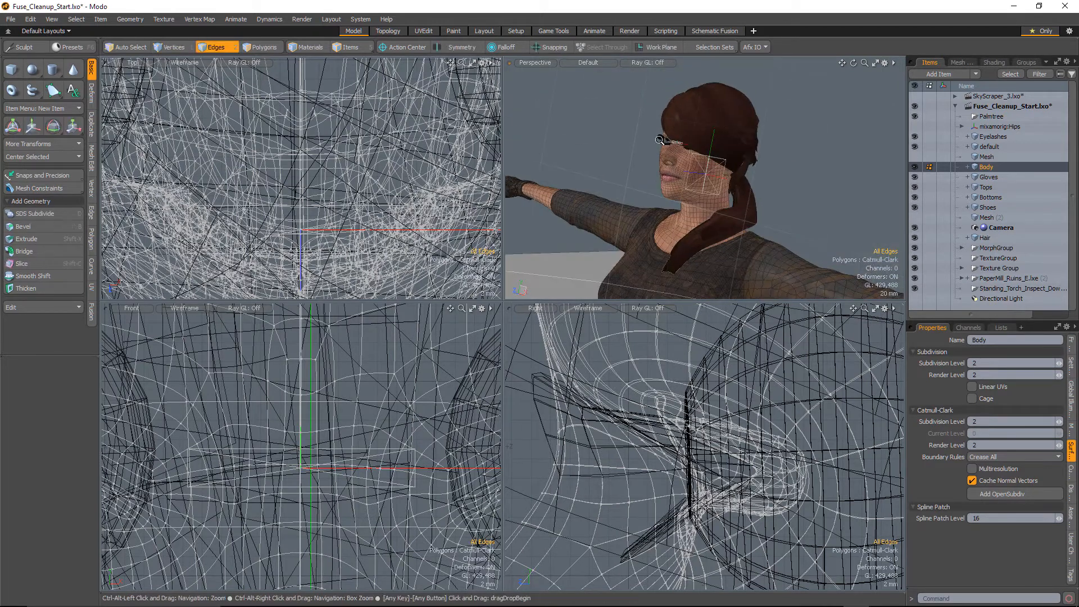
pyautogui.keyDown('ctrl'); pyautogui.keyDown('alt'); pyautogui.moveTo(701, 153); pyautogui.dragTo(637, 193); pyautogui.keyUp('alt'); pyautogui.keyUp('ctrl')
pyautogui.doubleClick(767, 201)
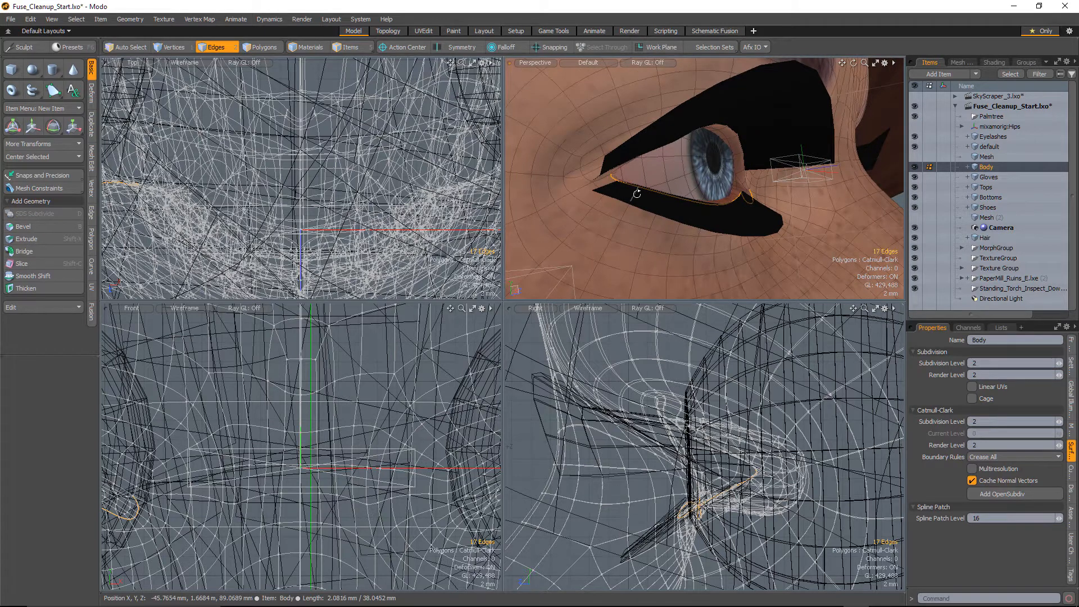
pyautogui.keyDown('alt'); pyautogui.moveTo(637, 194); pyautogui.dragTo(704, 188); pyautogui.keyUp('alt')
pyautogui.hotkey('shift', 'w')
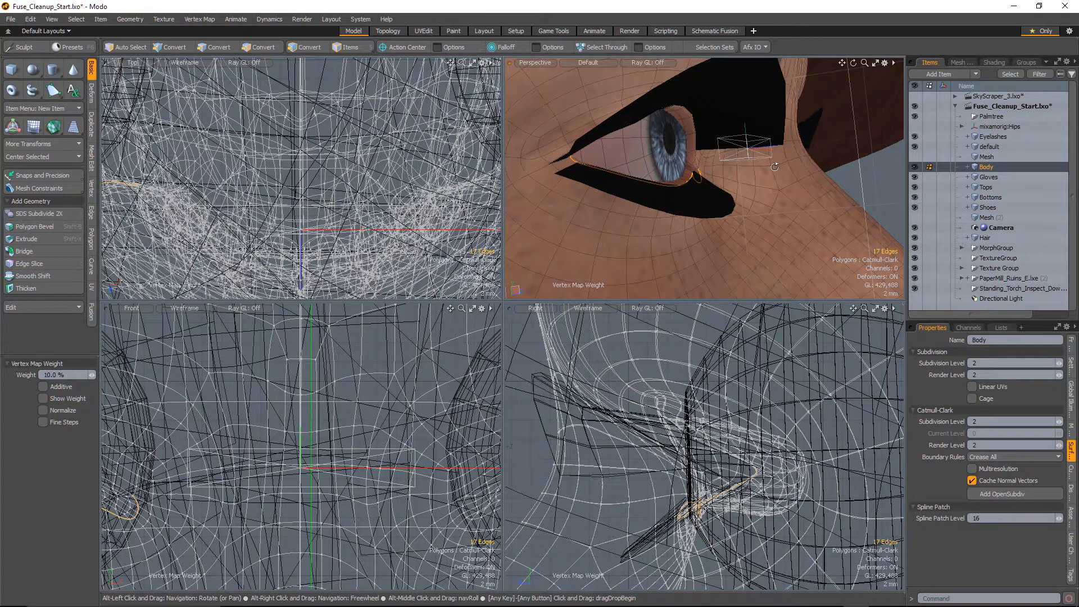
pyautogui.keyDown('alt'); pyautogui.moveTo(725, 185); pyautogui.dragTo(529, 194); pyautogui.keyUp('alt')
pyautogui.press('space')
# Step: Weight the matching lower eyelid edge loop of the character's left eye to 10%
pyautogui.keyDown('alt'); pyautogui.keyDown('shift'); pyautogui.moveTo(528, 194); pyautogui.dragTo(435, 220); pyautogui.keyUp('shift'); pyautogui.keyUp('alt')
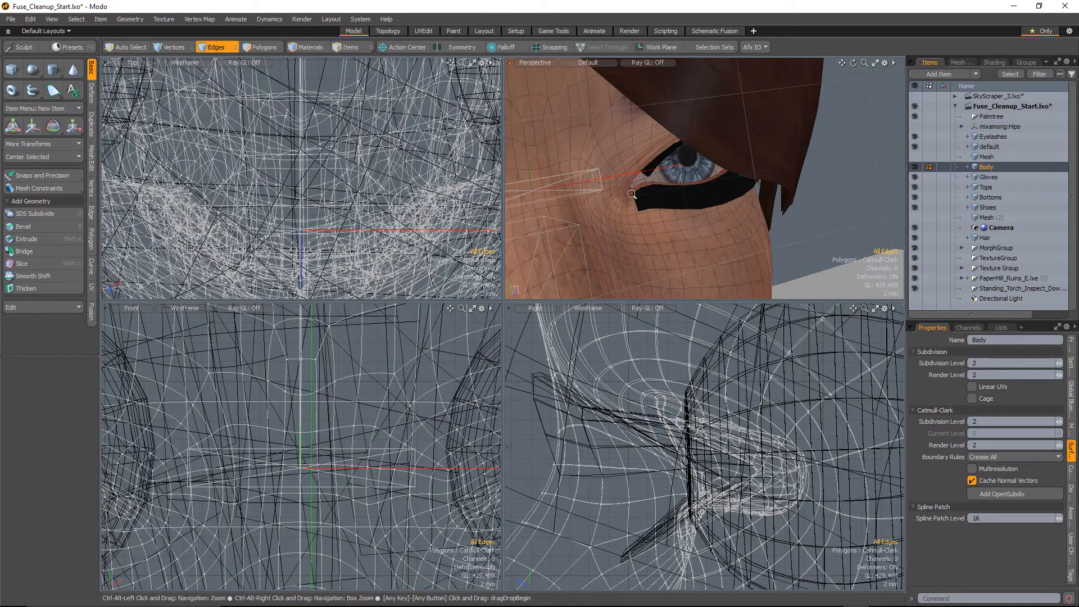
pyautogui.scroll(5, 634, 197)
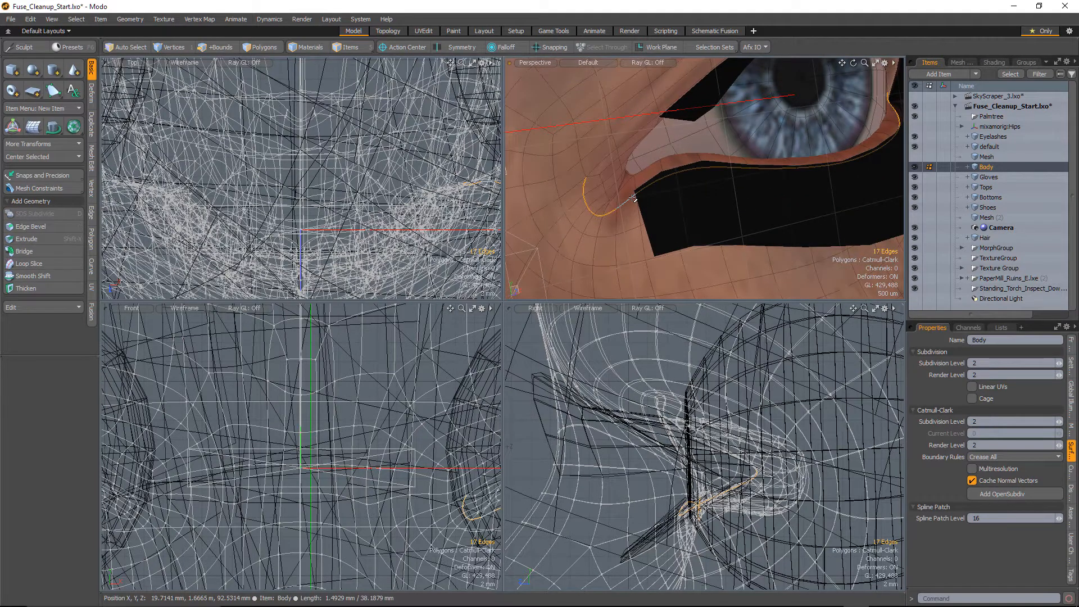
pyautogui.hotkey('alt', 'w')
pyautogui.keyDown('alt'); pyautogui.moveTo(633, 167); pyautogui.dragTo(675, 151); pyautogui.keyUp('alt')
pyautogui.press('space')
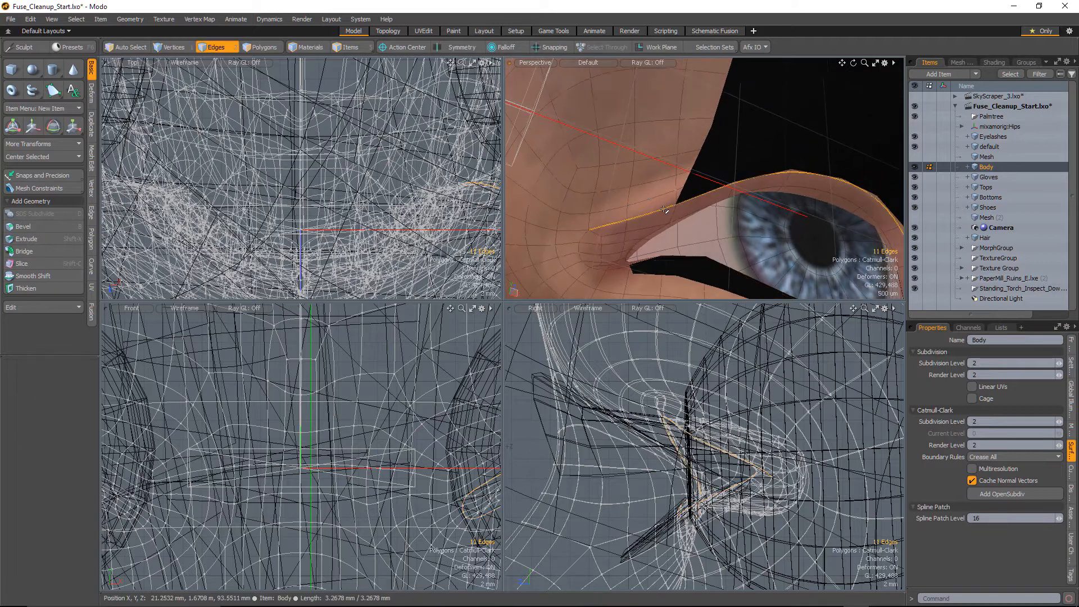
# Step: Weight the left eye's upper eyelid edge loop to 10%, check both eyes, and clear the edge selection
pyautogui.keyDown('alt'); pyautogui.moveTo(760, 240); pyautogui.dragTo(678, 150); pyautogui.keyUp('alt')
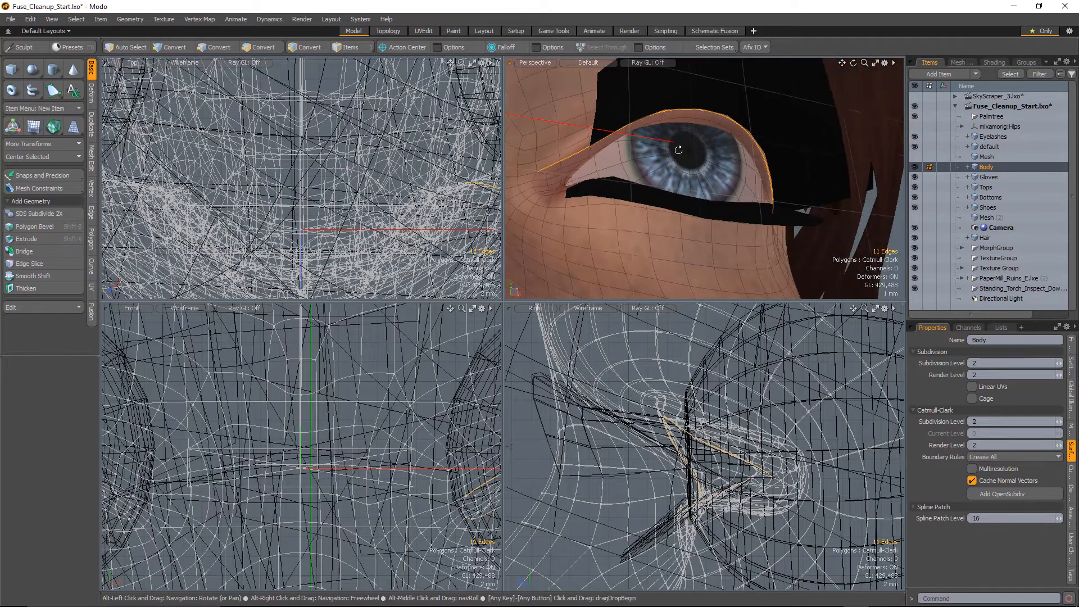
pyautogui.keyDown('alt'); pyautogui.moveTo(787, 183); pyautogui.dragTo(759, 198); pyautogui.keyUp('alt')
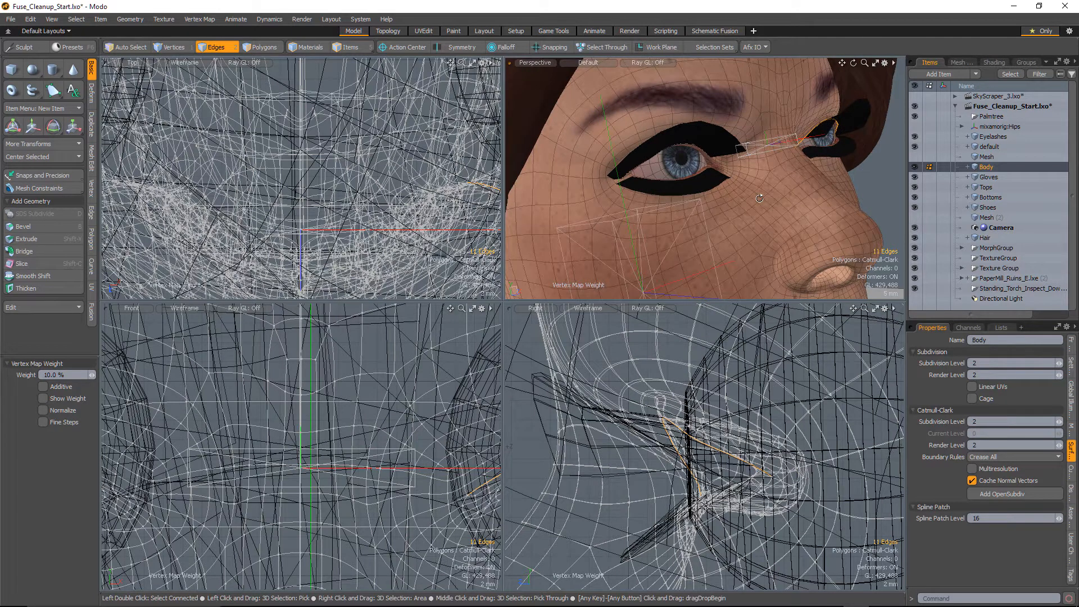
pyautogui.keyDown('alt'); pyautogui.moveTo(707, 163); pyautogui.dragTo(746, 170); pyautogui.keyUp('alt')
pyautogui.scroll(3, 759, 173)
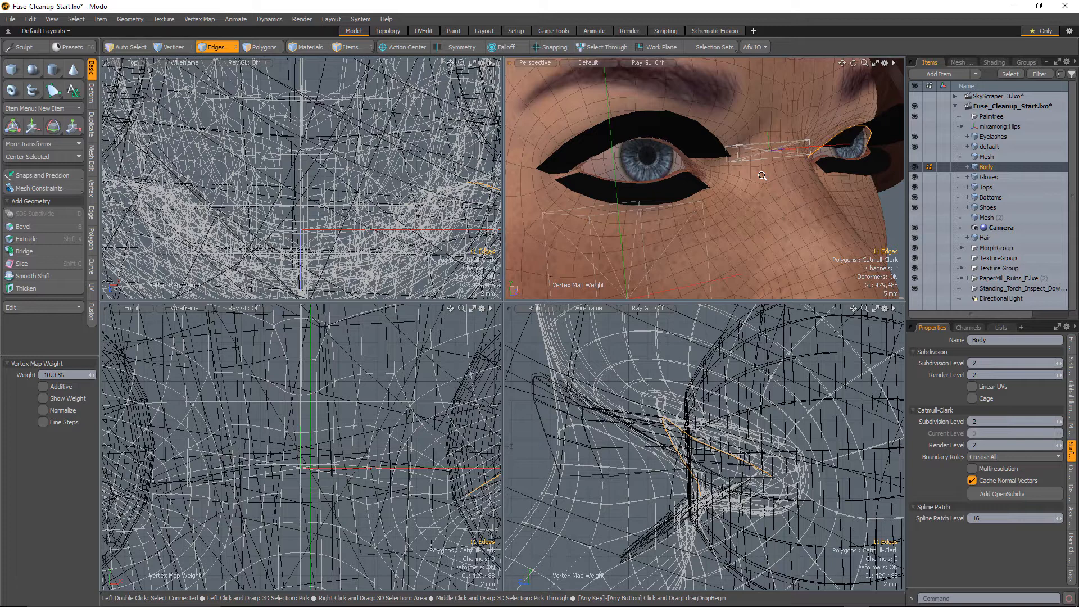
pyautogui.moveTo(751, 178)
pyautogui.keyDown('ctrl'); pyautogui.keyDown('alt'); pyautogui.mouseDown()
pyautogui.moveTo(774, 181)
pyautogui.moveTo(697, 169)
pyautogui.moveTo(739, 177)
pyautogui.mouseUp(); pyautogui.keyUp('alt'); pyautogui.keyUp('ctrl')
pyautogui.press('q')
pyautogui.click(826, 221)
# Step: Select the Bottoms mesh and convert the trousers to Catmull-Clark subdivision surfaces
pyautogui.keyDown('alt'); pyautogui.moveTo(826, 222); pyautogui.dragTo(708, 178); pyautogui.keyUp('alt')
pyautogui.keyDown('alt'); pyautogui.keyDown('shift'); pyautogui.moveTo(708, 179); pyautogui.dragTo(694, 147); pyautogui.keyUp('shift'); pyautogui.keyUp('alt')
pyautogui.keyDown('alt'); pyautogui.moveTo(812, 194); pyautogui.dragTo(684, 189); pyautogui.keyUp('alt')
pyautogui.press('5')
pyautogui.click(749, 200)
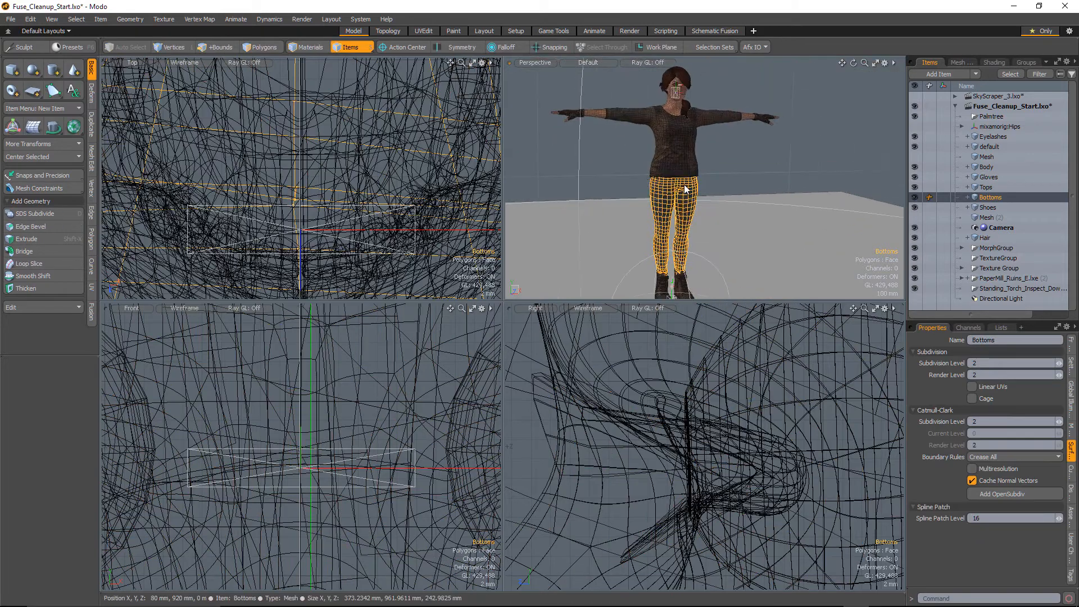
pyautogui.hotkey('shift', 'Tab')
# Step: Select the Shoes mesh and convert it to Catmull-Clark subdivision surfaces
pyautogui.keyDown('alt'); pyautogui.keyDown('shift'); pyautogui.moveTo(770, 236); pyautogui.dragTo(601, 121); pyautogui.keyUp('shift'); pyautogui.keyUp('alt')
pyautogui.click(636, 242)
pyautogui.hotkey('shift', 'Tab')
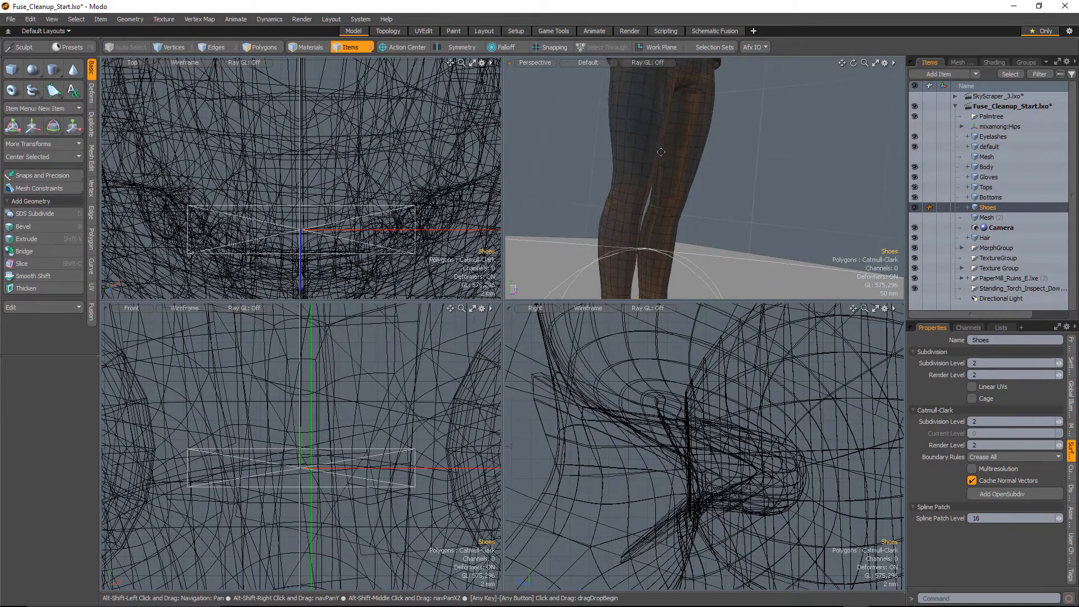
# Step: Select the polygon loops around the side of both shoe soles and convert them to a boundary edge selection
pyautogui.keyDown('alt'); pyautogui.keyDown('shift'); pyautogui.moveTo(661, 152); pyautogui.dragTo(653, 115); pyautogui.keyUp('shift'); pyautogui.keyUp('alt')
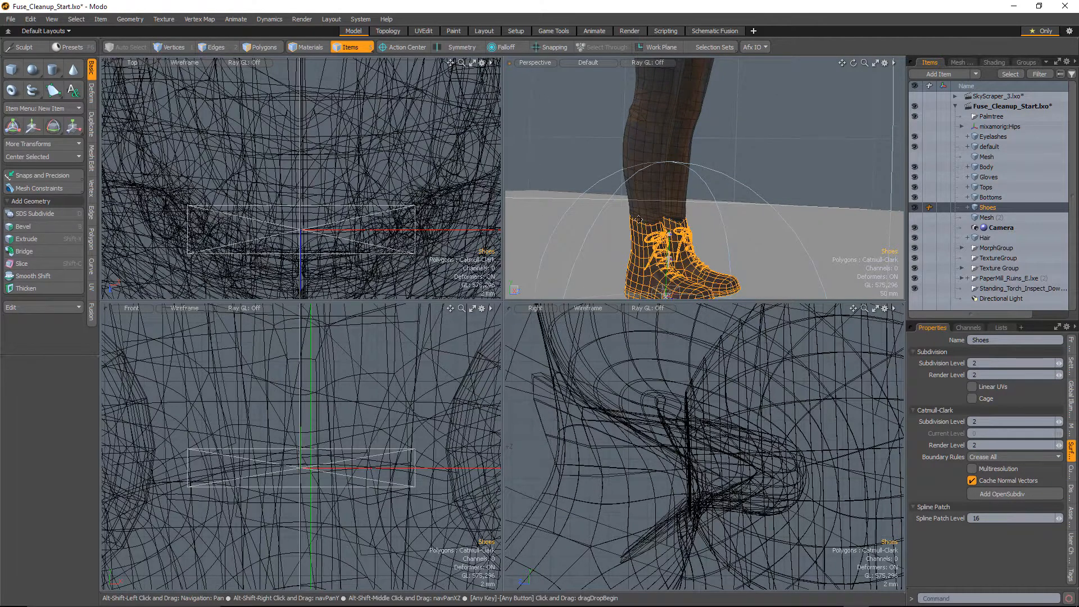
pyautogui.keyDown('alt'); pyautogui.keyDown('shift'); pyautogui.moveTo(644, 170); pyautogui.dragTo(619, 74); pyautogui.keyUp('shift'); pyautogui.keyUp('alt')
pyautogui.keyDown('alt'); pyautogui.moveTo(619, 74); pyautogui.dragTo(610, 85); pyautogui.keyUp('alt')
pyautogui.keyDown('ctrl'); pyautogui.keyDown('alt'); pyautogui.moveTo(610, 121); pyautogui.dragTo(634, 198); pyautogui.keyUp('alt'); pyautogui.keyUp('ctrl')
pyautogui.keyDown('alt'); pyautogui.keyDown('shift'); pyautogui.moveTo(634, 198); pyautogui.dragTo(659, 155); pyautogui.keyUp('shift'); pyautogui.keyUp('alt')
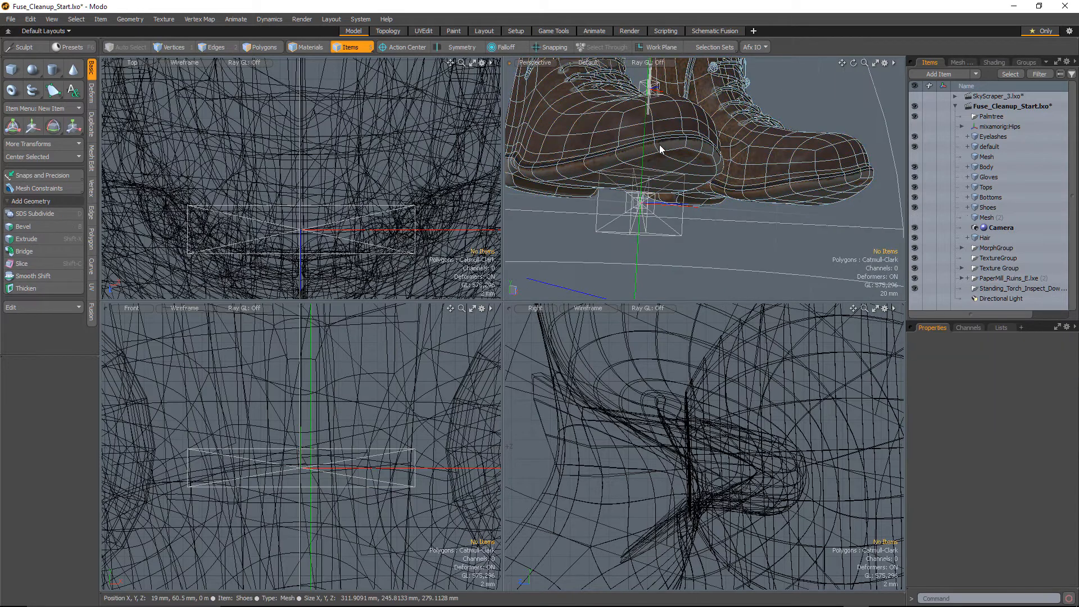
pyautogui.press('3')
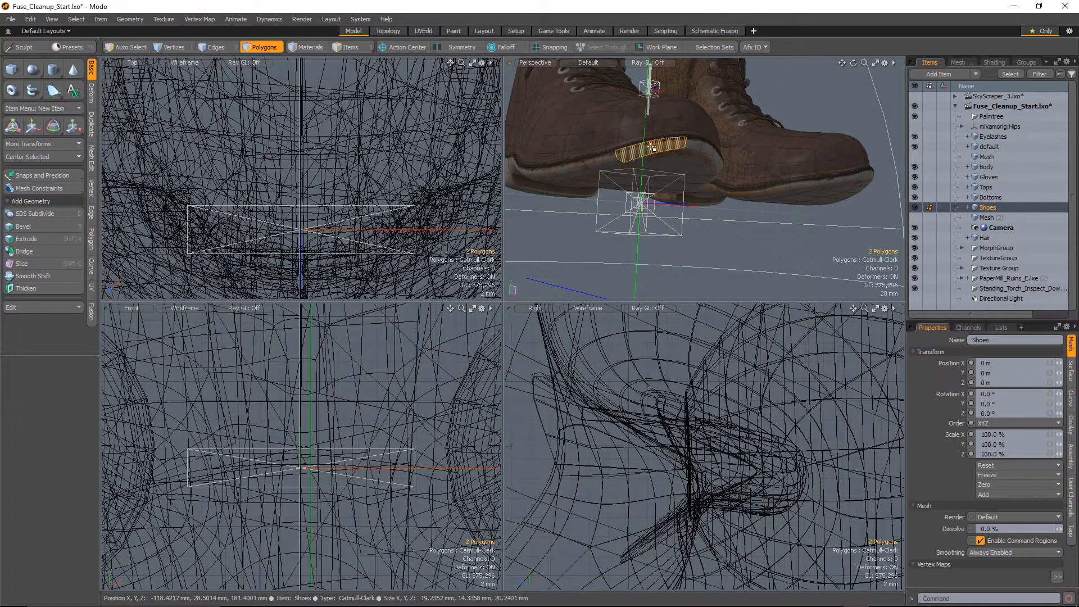
pyautogui.press('l')
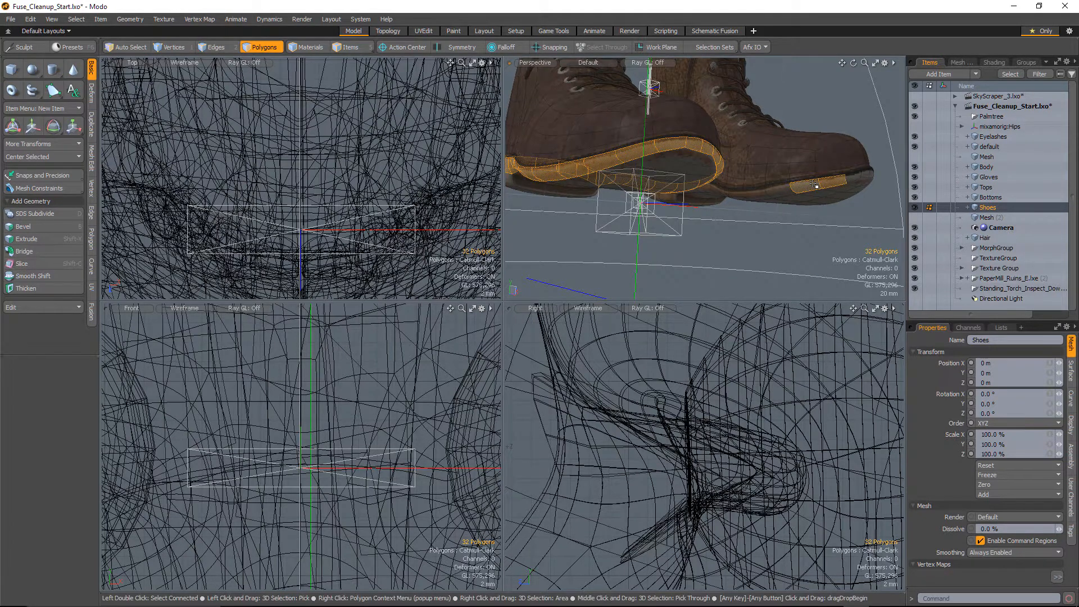
pyautogui.press('l')
pyautogui.keyDown('alt'); pyautogui.moveTo(855, 121); pyautogui.dragTo(620, 171); pyautogui.keyUp('alt')
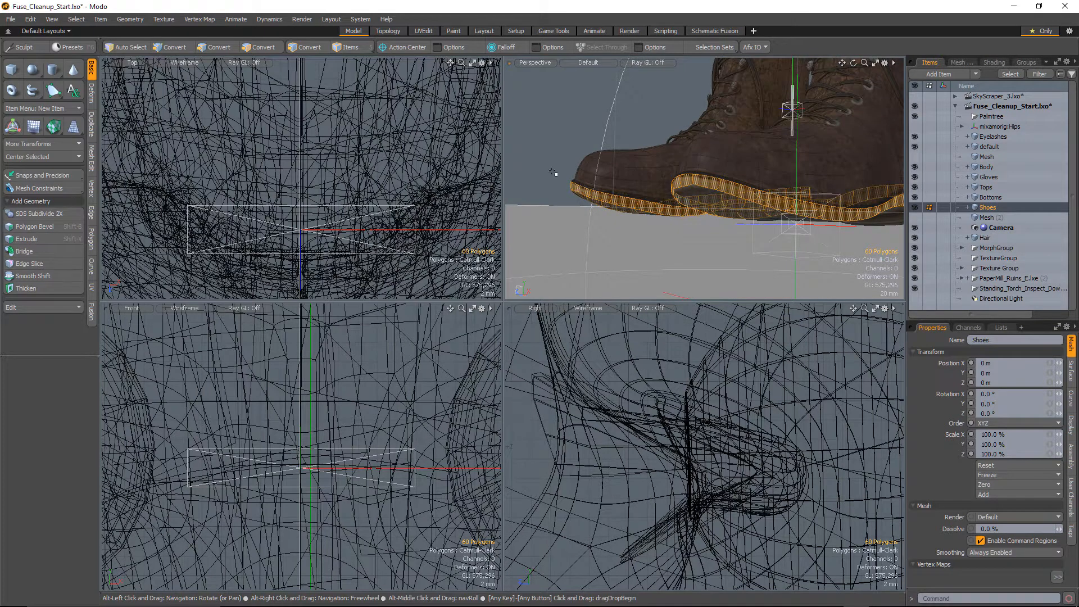
pyautogui.keyDown('shift'); pyautogui.click(217, 49); pyautogui.keyUp('shift')
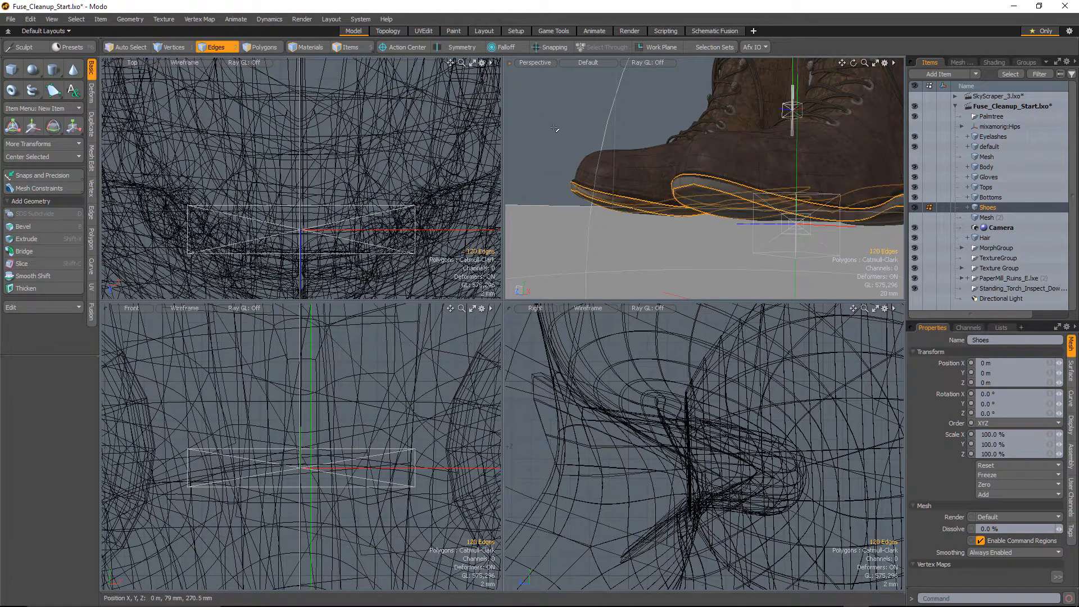
# Step: Set the vertex map weight of the selected sole boundary edges to 13%
pyautogui.hotkey('shift', 'w')
pyautogui.click(585, 140)
pyautogui.keyDown('alt'); pyautogui.moveTo(624, 157); pyautogui.dragTo(581, 151); pyautogui.keyUp('alt')
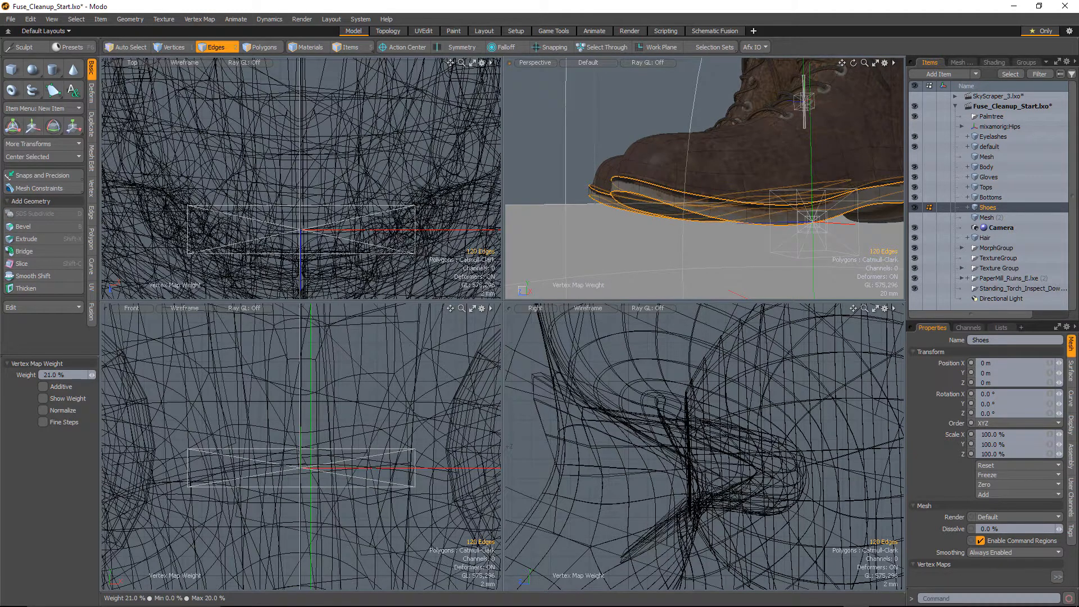
pyautogui.keyDown('alt'); pyautogui.moveTo(581, 150); pyautogui.dragTo(646, 158); pyautogui.keyUp('alt')
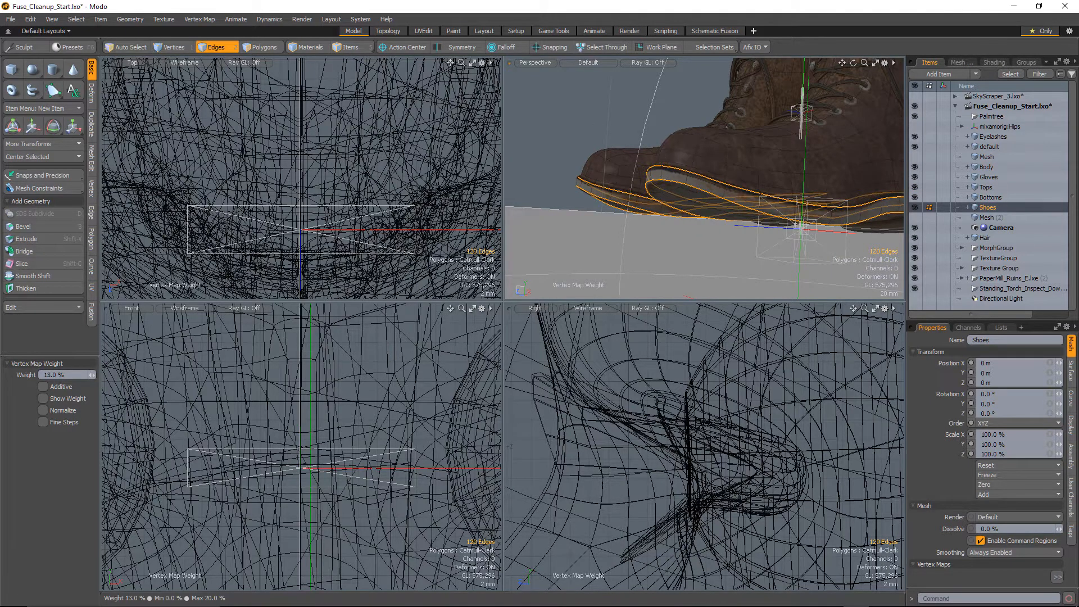
# Step: Select the upper edge loops of both shoe soles and set their vertex map weight to 10%
pyautogui.scroll(5, 593, 187)
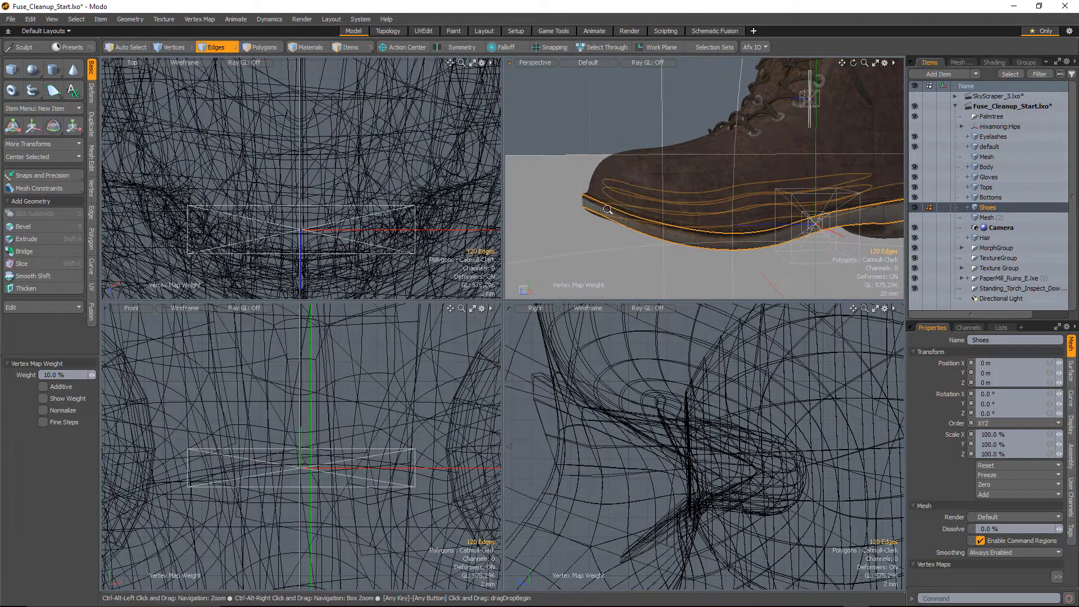
pyautogui.click(593, 187)
pyautogui.doubleClick(593, 187)
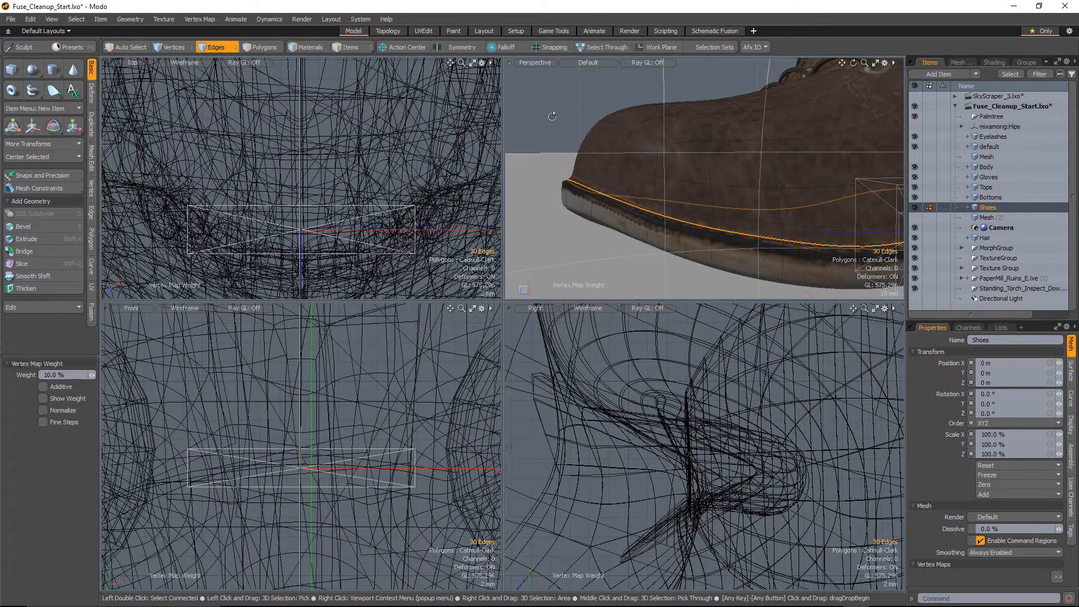
pyautogui.keyDown('alt'); pyautogui.moveTo(595, 191); pyautogui.dragTo(733, 157); pyautogui.keyUp('alt')
pyautogui.doubleClick(663, 200)
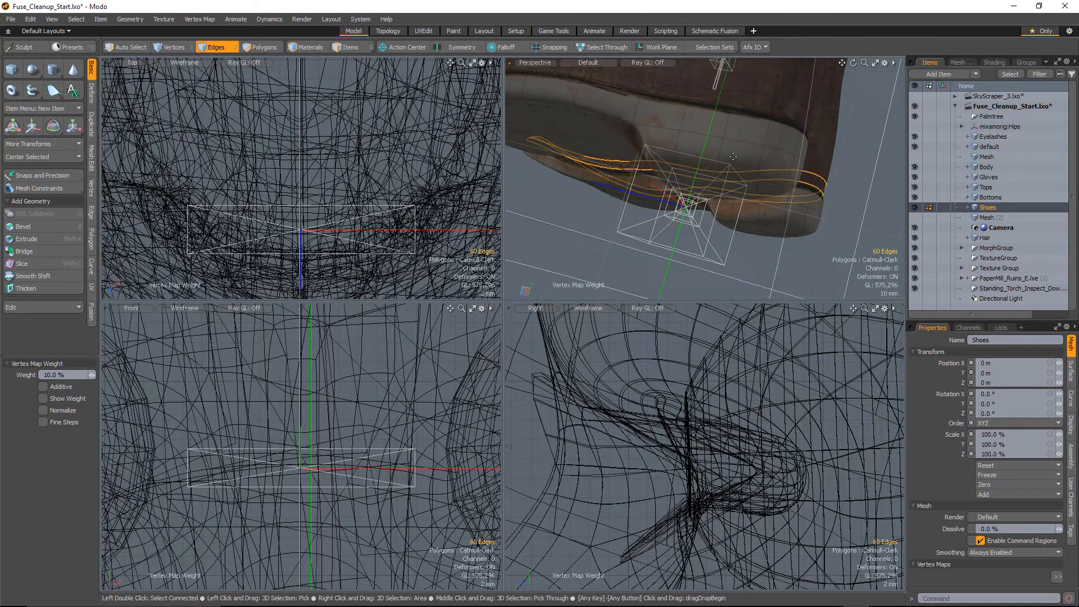
# Step: Select the upper edge loops around the heels of both shoes and set their vertex map weight to 10%
pyautogui.press('space')
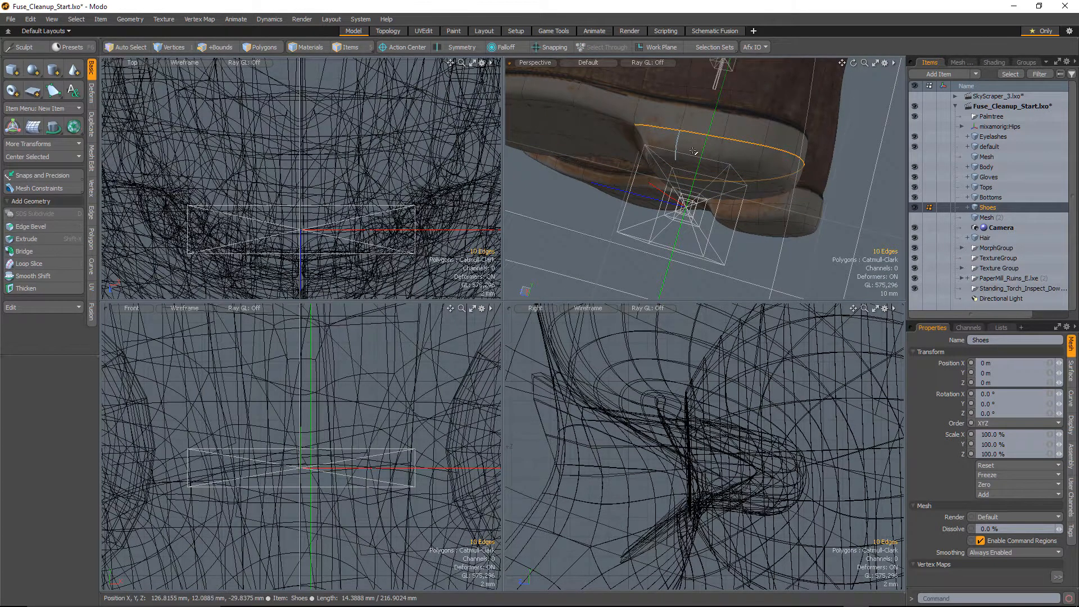
pyautogui.keyDown('shift'); pyautogui.doubleClick(795, 206); pyautogui.keyUp('shift')
pyautogui.keyDown('alt'); pyautogui.moveTo(795, 206); pyautogui.dragTo(717, 142); pyautogui.keyUp('alt')
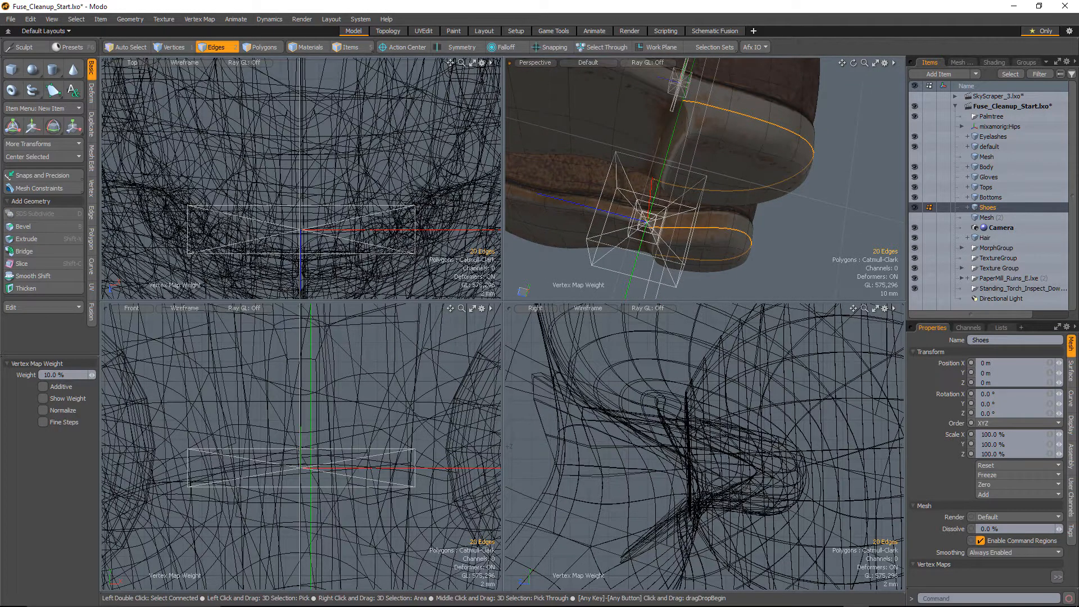
# Step: Select the edge outlines around the undersides of both shoe heels
pyautogui.press('space')
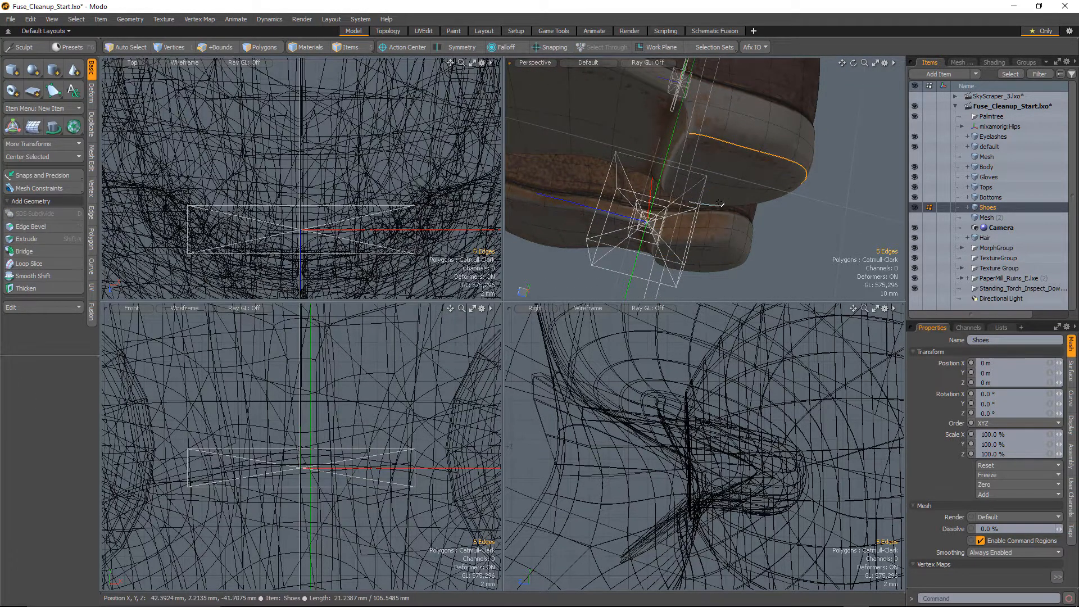
pyautogui.keyDown('shift'); pyautogui.doubleClick(716, 206); pyautogui.keyUp('shift')
pyautogui.keyDown('alt'); pyautogui.moveTo(716, 206); pyautogui.dragTo(719, 170); pyautogui.keyUp('alt')
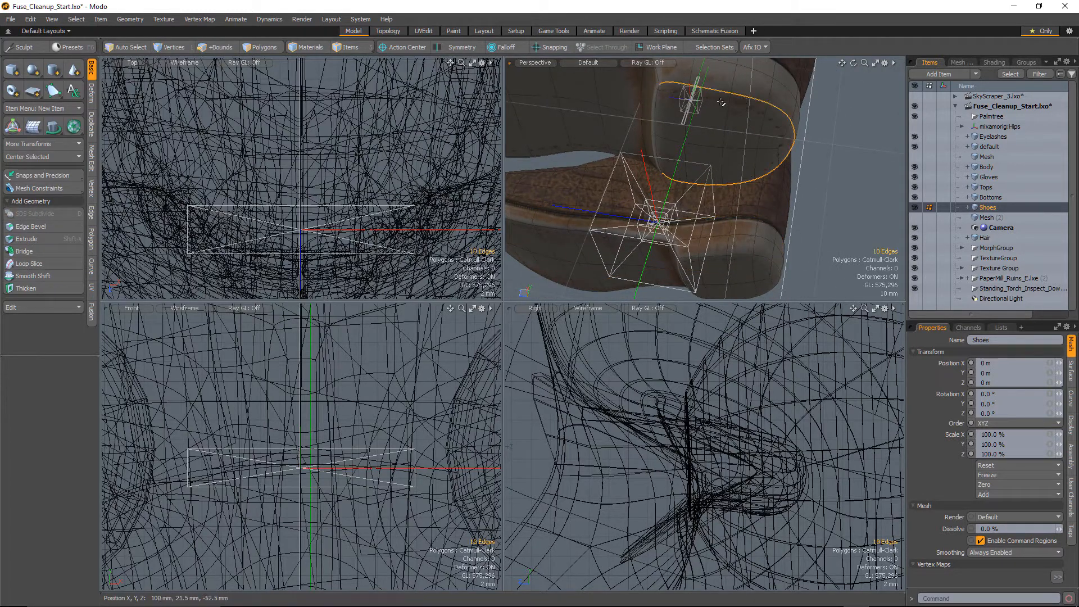
pyautogui.keyDown('shift'); pyautogui.moveTo(655, 103); pyautogui.dragTo(659, 167); pyautogui.keyUp('shift')
pyautogui.keyDown('alt'); pyautogui.keyDown('shift'); pyautogui.moveTo(711, 275); pyautogui.dragTo(734, 225); pyautogui.keyUp('shift'); pyautogui.keyUp('alt')
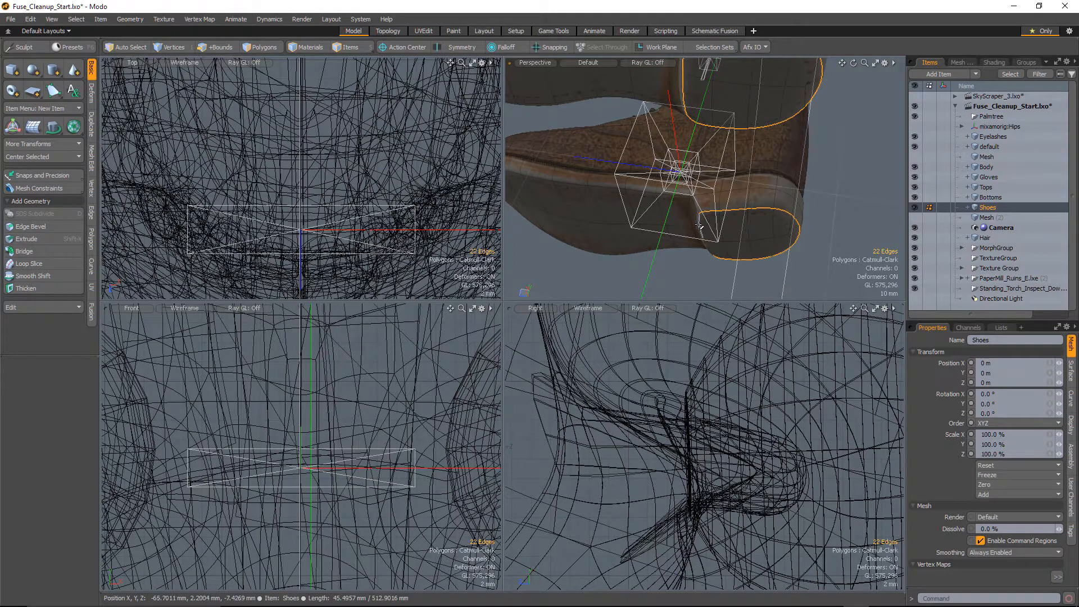
# Step: Extend the heel outline selection with the edges along the front faces of both heels
pyautogui.keyDown('alt'); pyautogui.moveTo(700, 225); pyautogui.dragTo(776, 150); pyautogui.keyUp('alt')
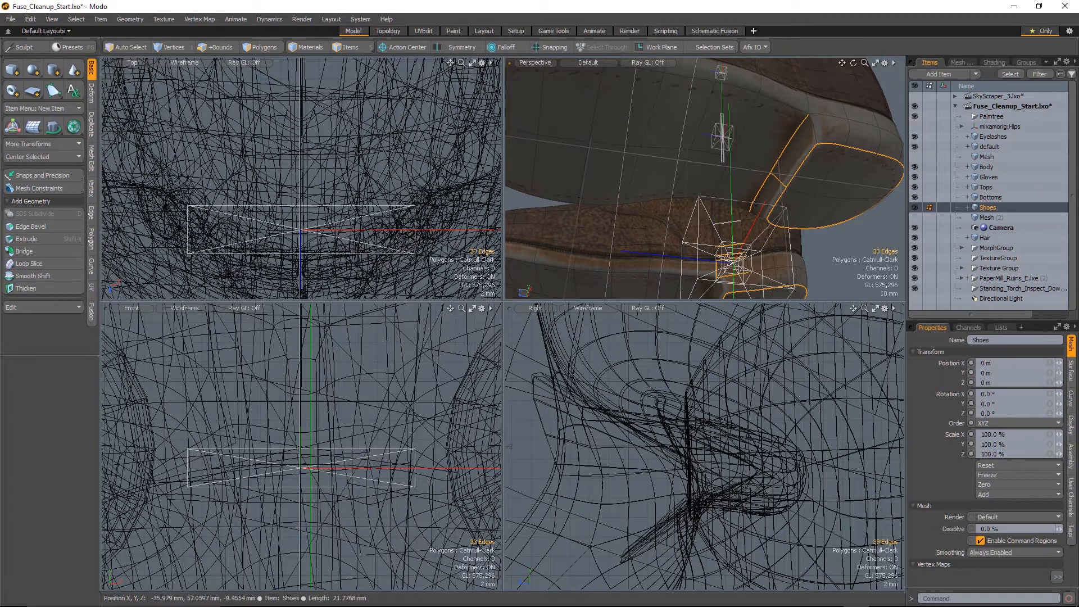
pyautogui.keyDown('ctrl'); pyautogui.click(776, 275); pyautogui.keyUp('ctrl')
pyautogui.keyDown('alt'); pyautogui.moveTo(776, 275); pyautogui.dragTo(763, 200); pyautogui.keyUp('alt')
pyautogui.keyDown('shift'); pyautogui.doubleClick(744, 237); pyautogui.keyUp('shift')
pyautogui.press('q')
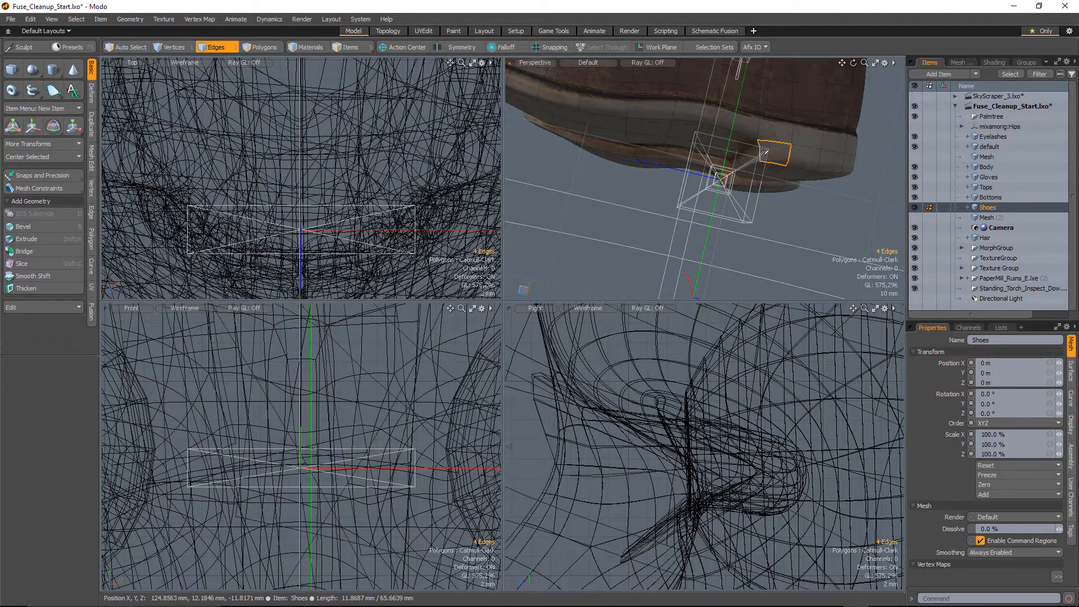
# Step: Select the short corner edges at the front of both heels and set their vertex map weight to 9.5%
pyautogui.click(764, 152)
pyautogui.moveTo(764, 152)
pyautogui.keyDown('alt'); pyautogui.mouseDown()
pyautogui.moveTo(816, 140)
pyautogui.moveTo(753, 166)
pyautogui.mouseUp(); pyautogui.keyUp('alt')
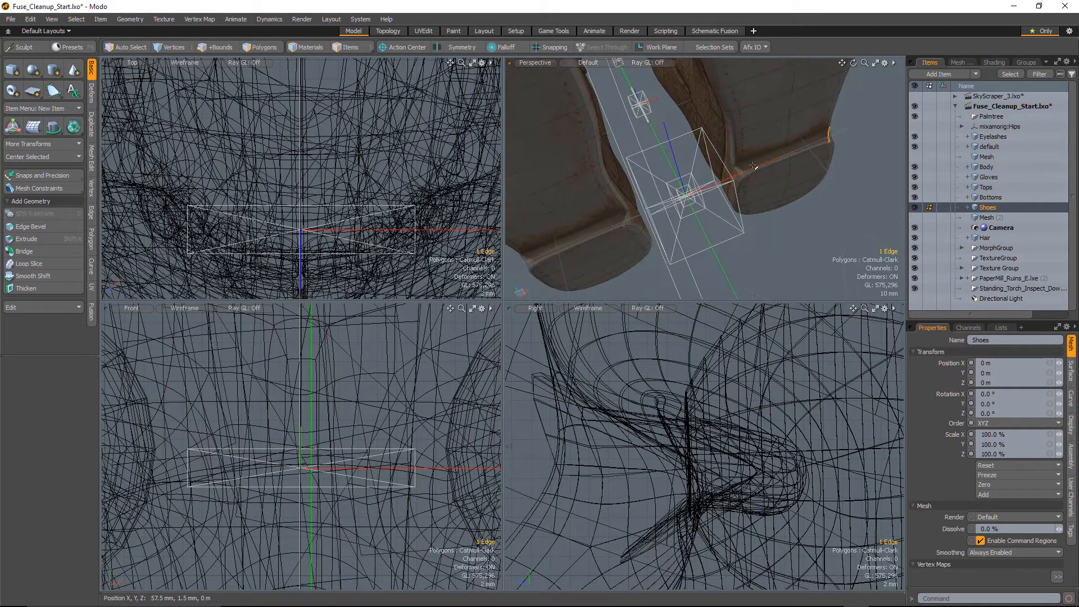
pyautogui.keyDown('alt'); pyautogui.moveTo(626, 217); pyautogui.dragTo(594, 217); pyautogui.keyUp('alt')
pyautogui.hotkey('shift', 'w')
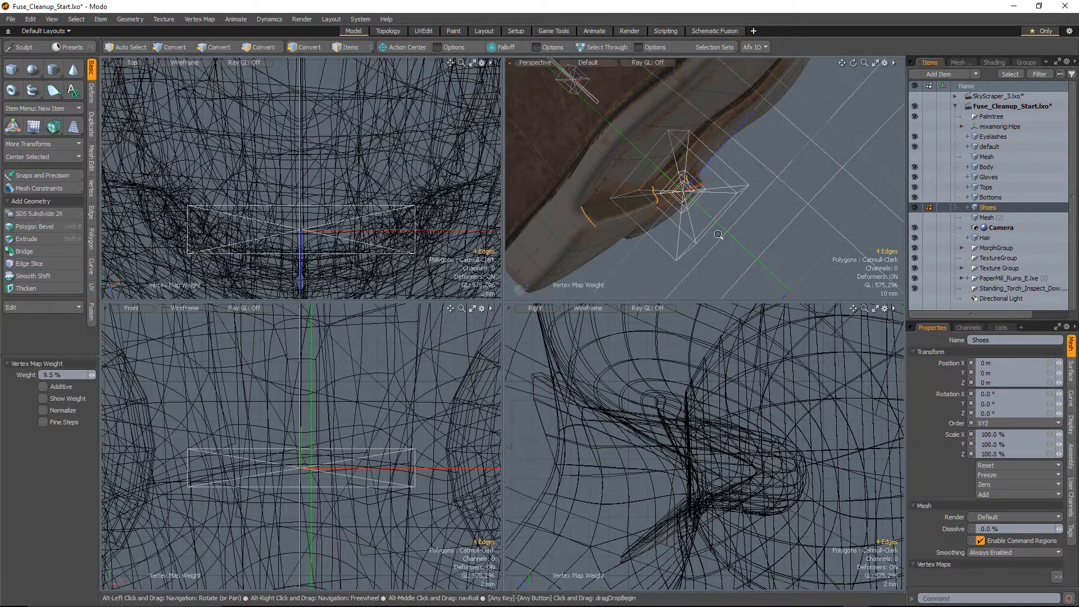
pyautogui.keyDown('alt'); pyautogui.moveTo(680, 232); pyautogui.dragTo(595, 243); pyautogui.keyUp('alt')
pyautogui.press('Escape')
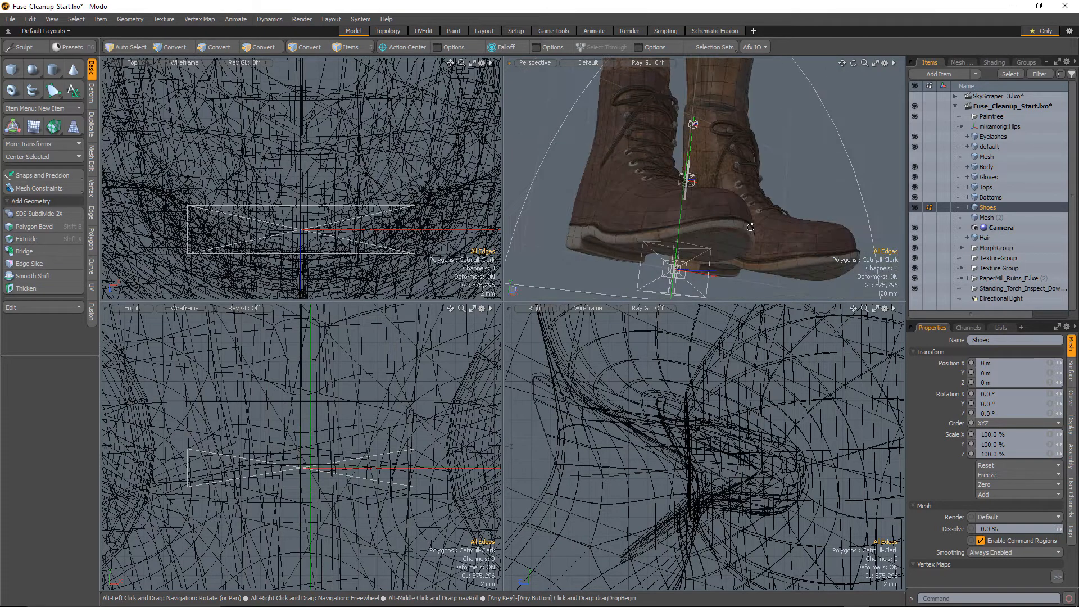
pyautogui.keyDown('alt'); pyautogui.moveTo(750, 226); pyautogui.dragTo(778, 201); pyautogui.keyUp('alt')
pyautogui.doubleClick(654, 134)
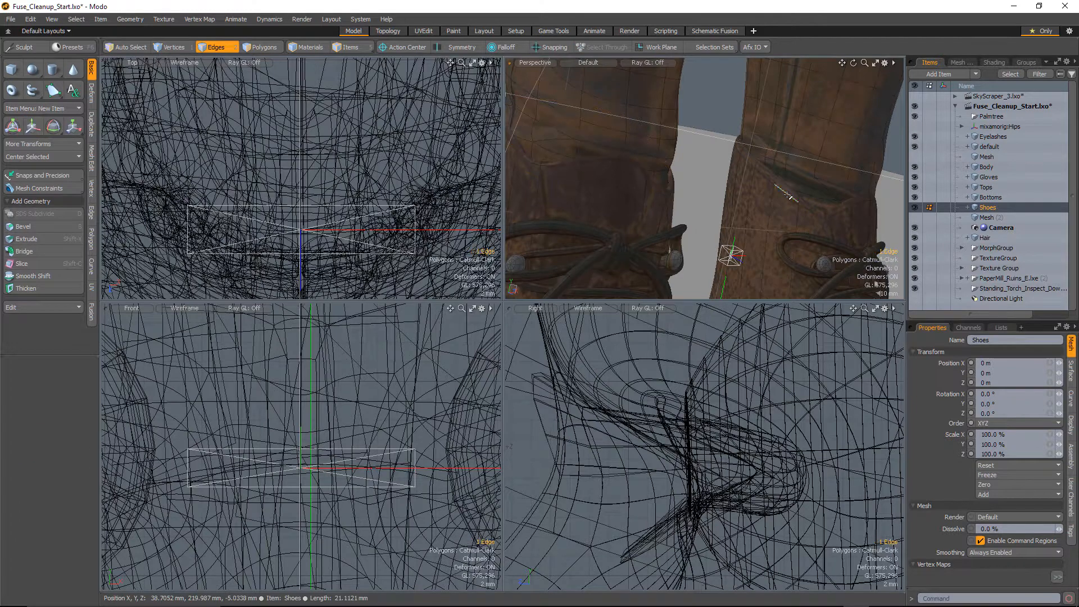
pyautogui.click(788, 196)
pyautogui.keyDown('alt'); pyautogui.moveTo(789, 195); pyautogui.dragTo(733, 164); pyautogui.keyUp('alt')
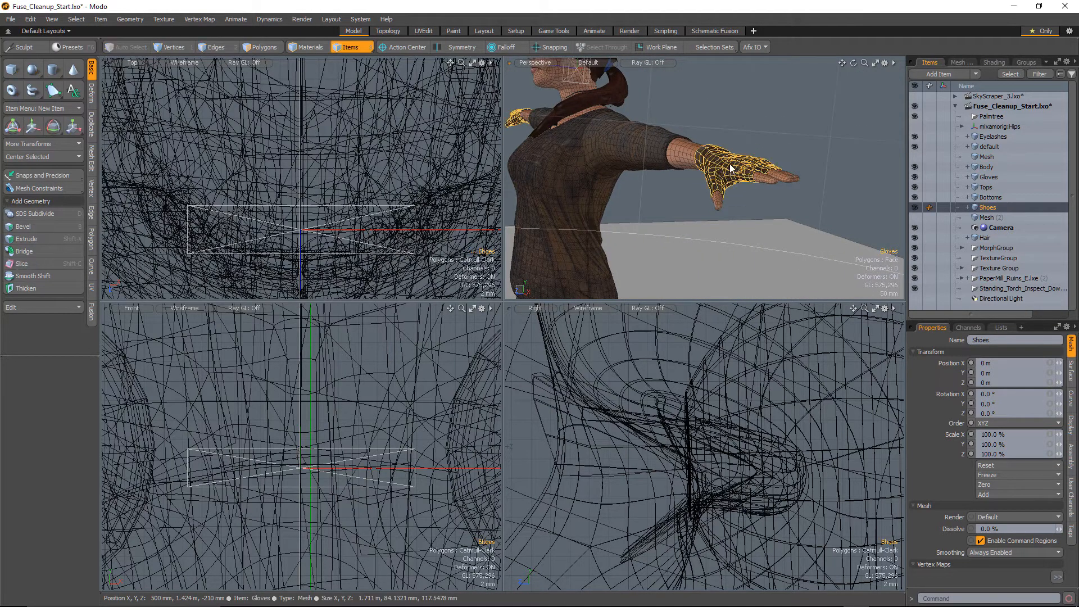
# Step: Select the Gloves mesh, enable X symmetry and convert the gloves to Catmull-Clark subdivision surfaces
pyautogui.click(732, 167)
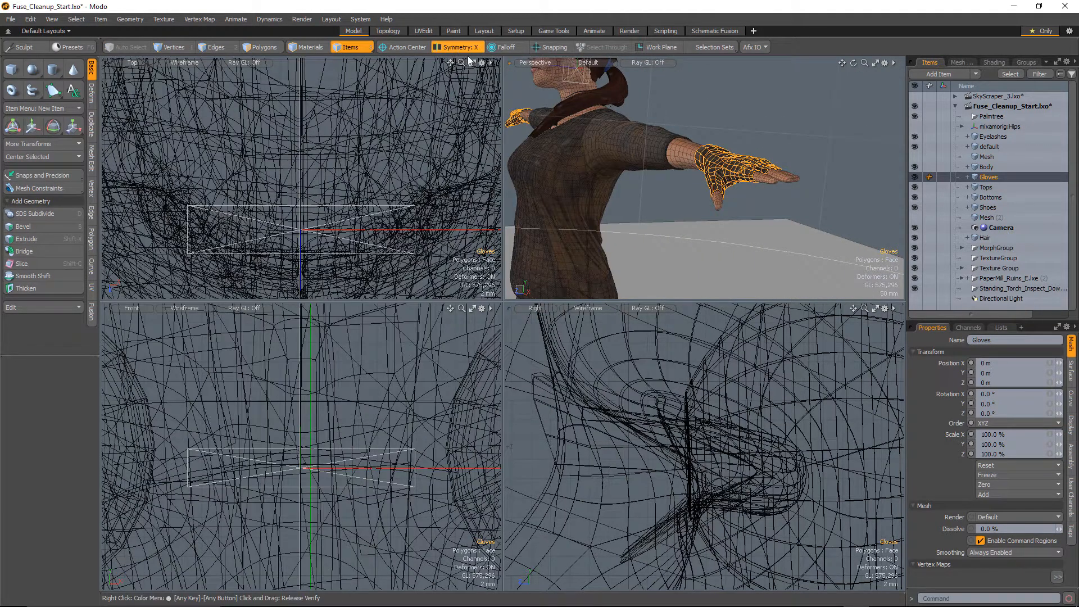
pyautogui.hotkey('shift', 'Tab')
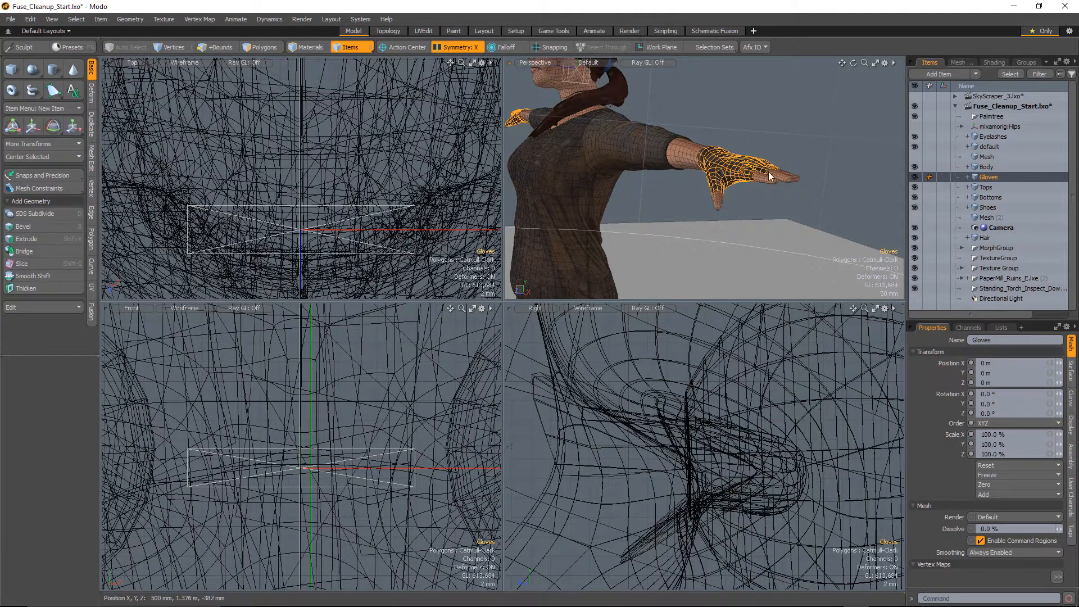
pyautogui.press('2')
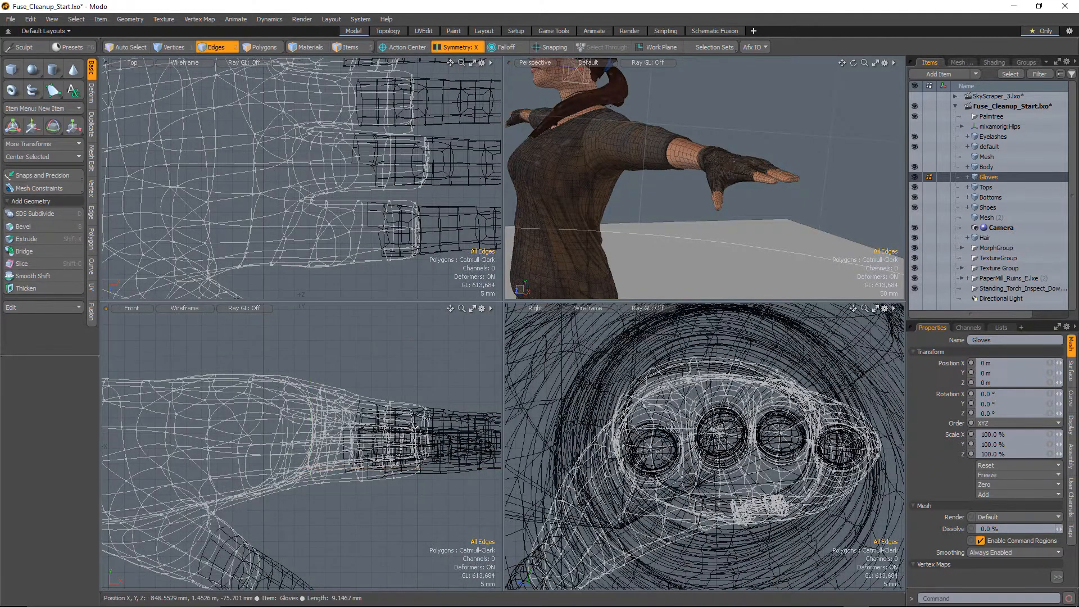
# Step: Select only the outermost polygon rings at the four finger openings of the glove, deselecting the extra polygons behind them
pyautogui.keyDown('ctrl'); pyautogui.keyDown('alt'); pyautogui.moveTo(410, 171); pyautogui.dragTo(361, 194); pyautogui.keyUp('alt'); pyautogui.keyUp('ctrl')
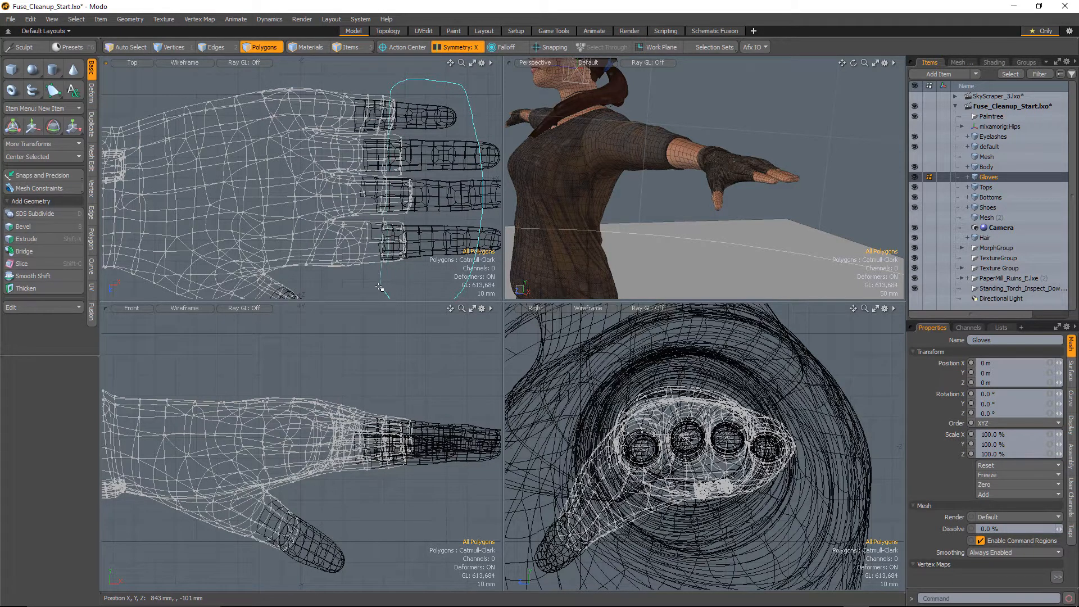
pyautogui.moveTo(378, 286); pyautogui.dragTo(378, 288, button='right')
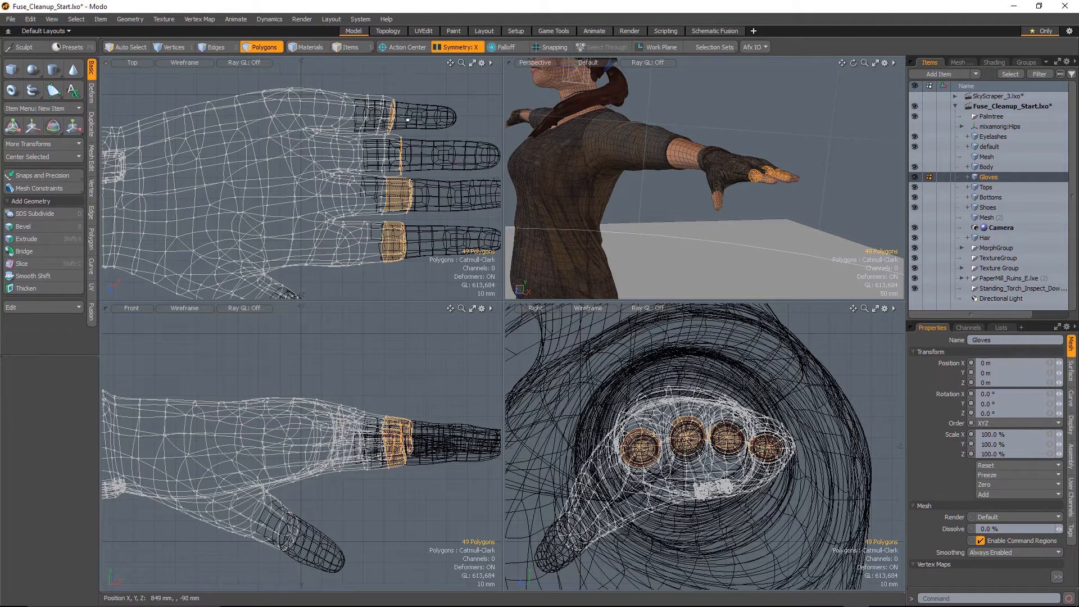
pyautogui.press('ctrl')
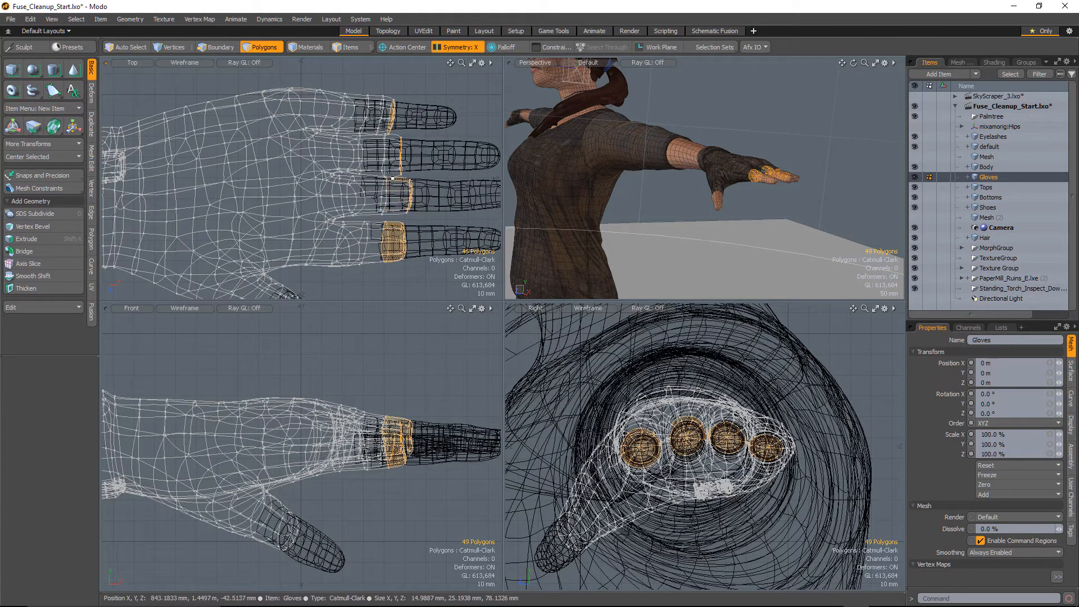
pyautogui.press('ctrl')
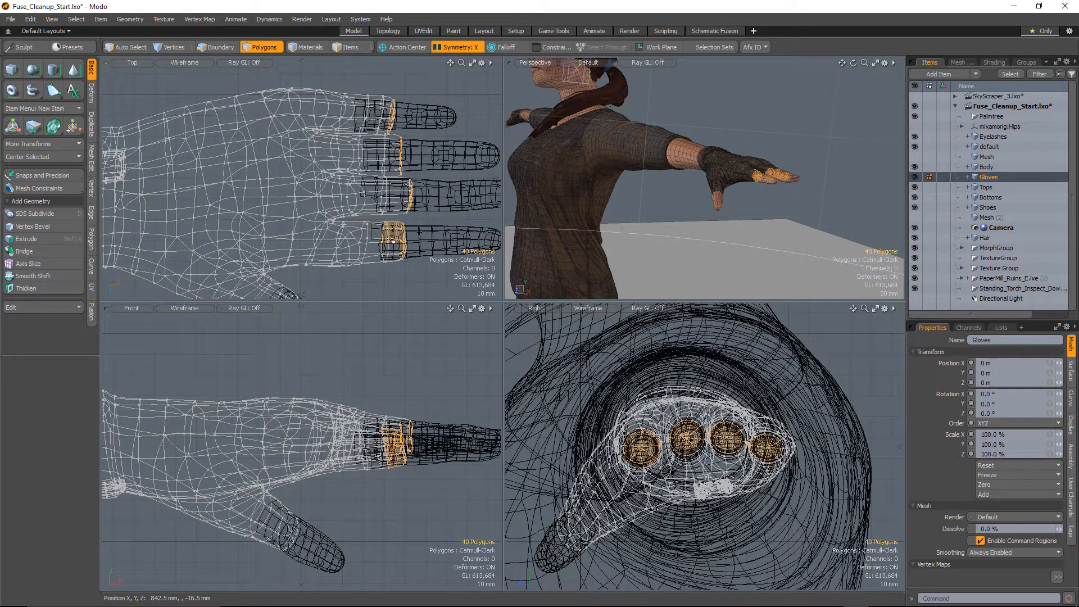
pyautogui.keyDown('alt'); pyautogui.moveTo(702, 149); pyautogui.dragTo(633, 162); pyautogui.keyUp('alt')
pyautogui.scroll(5, 762, 156)
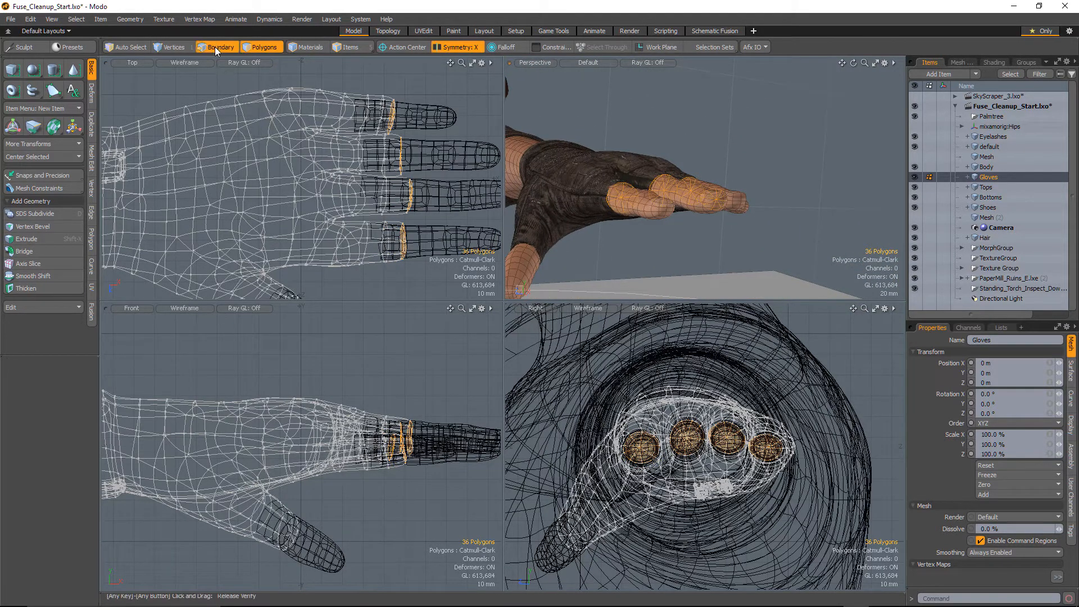
# Step: Convert the finger-opening polygons to a boundary edge selection and set their vertex map weight to 9.5%
pyautogui.keyDown('ctrl'); pyautogui.click(215, 46); pyautogui.keyUp('ctrl')
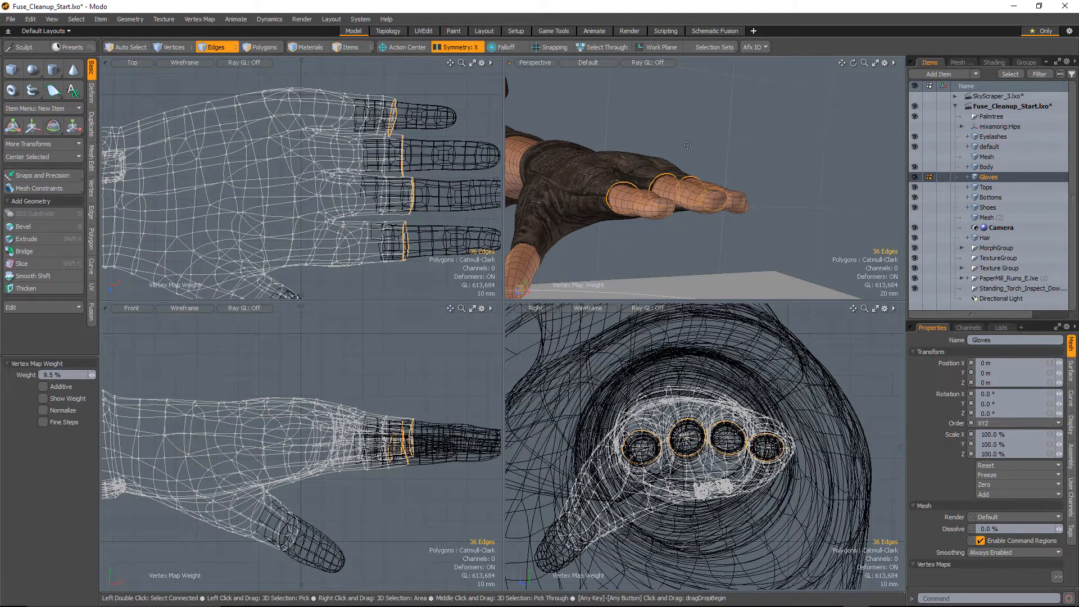
pyautogui.keyDown('alt'); pyautogui.moveTo(688, 144); pyautogui.dragTo(668, 164); pyautogui.keyUp('alt')
pyautogui.press('space')
# Step: Move the index finger's glove opening loop by -800 um in Y and 400 um in Z
pyautogui.press('y')
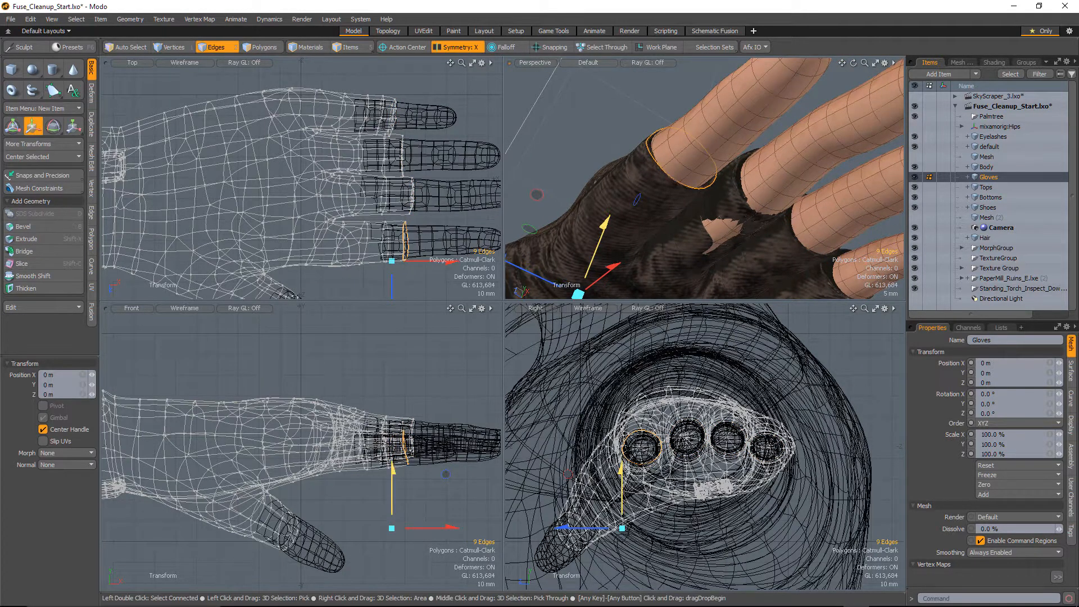
pyautogui.keyDown('alt'); pyautogui.moveTo(607, 230); pyautogui.dragTo(571, 235); pyautogui.keyUp('alt')
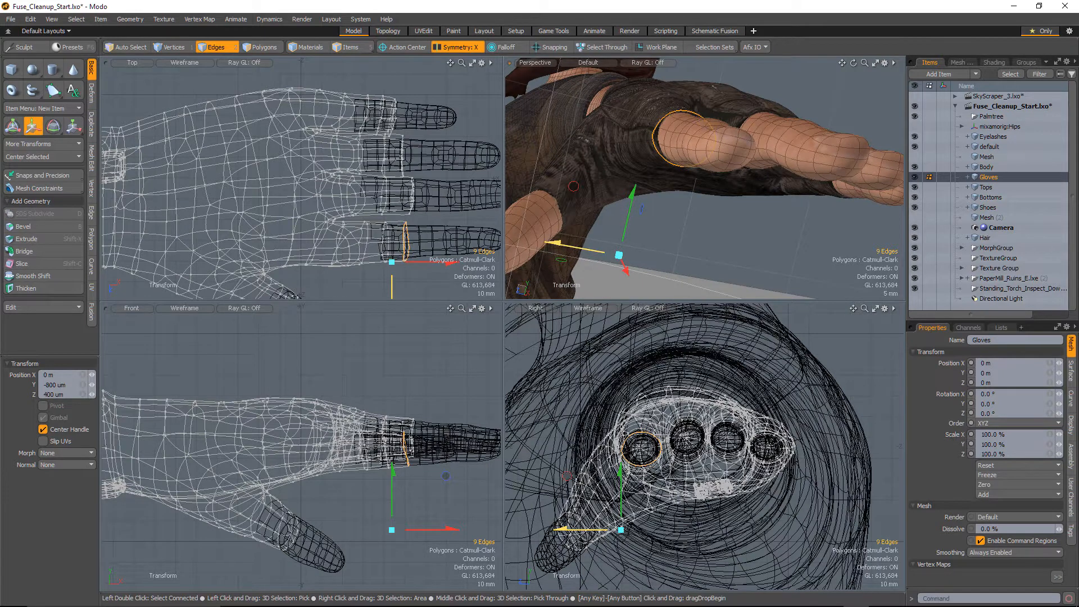
pyautogui.keyDown('alt'); pyautogui.moveTo(624, 185); pyautogui.dragTo(691, 97); pyautogui.keyUp('alt')
pyautogui.press('q')
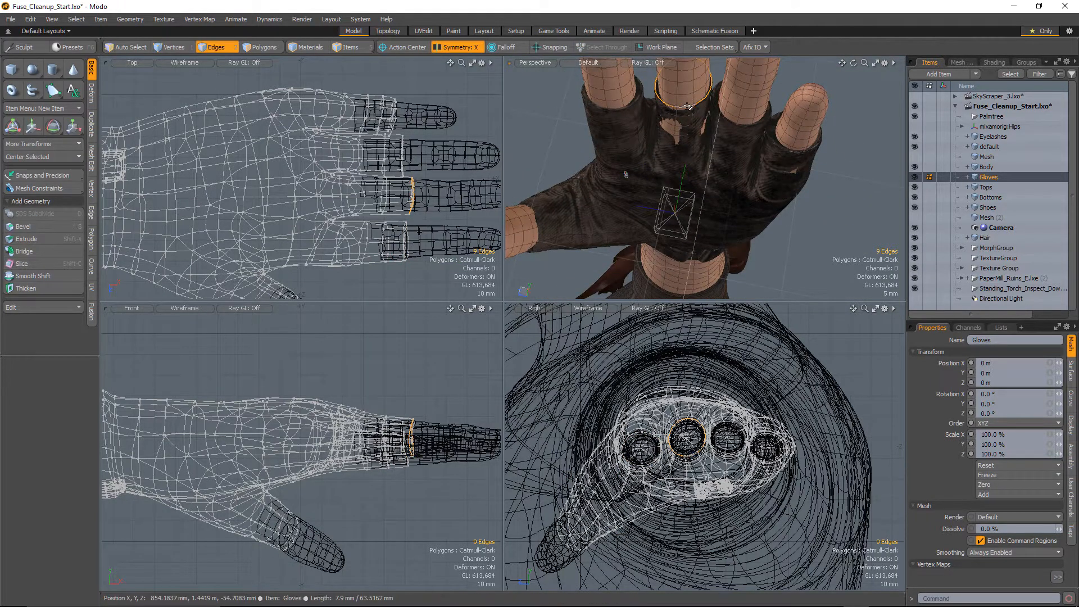
# Step: Move the middle finger's glove opening loop by -400 um in Y
pyautogui.press('w')
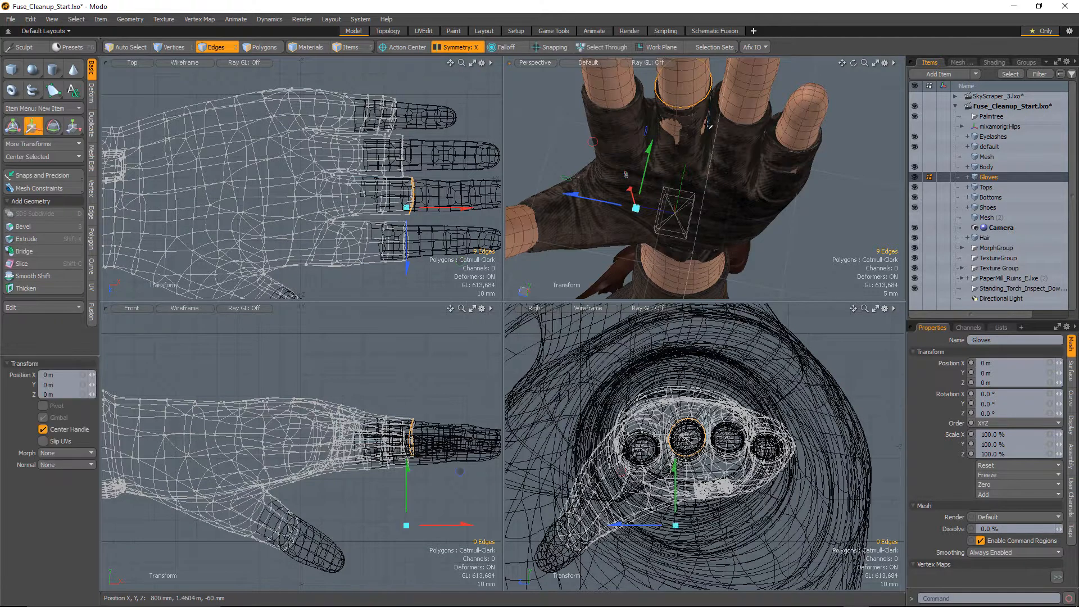
pyautogui.keyDown('alt'); pyautogui.moveTo(709, 125); pyautogui.dragTo(647, 159); pyautogui.keyUp('alt')
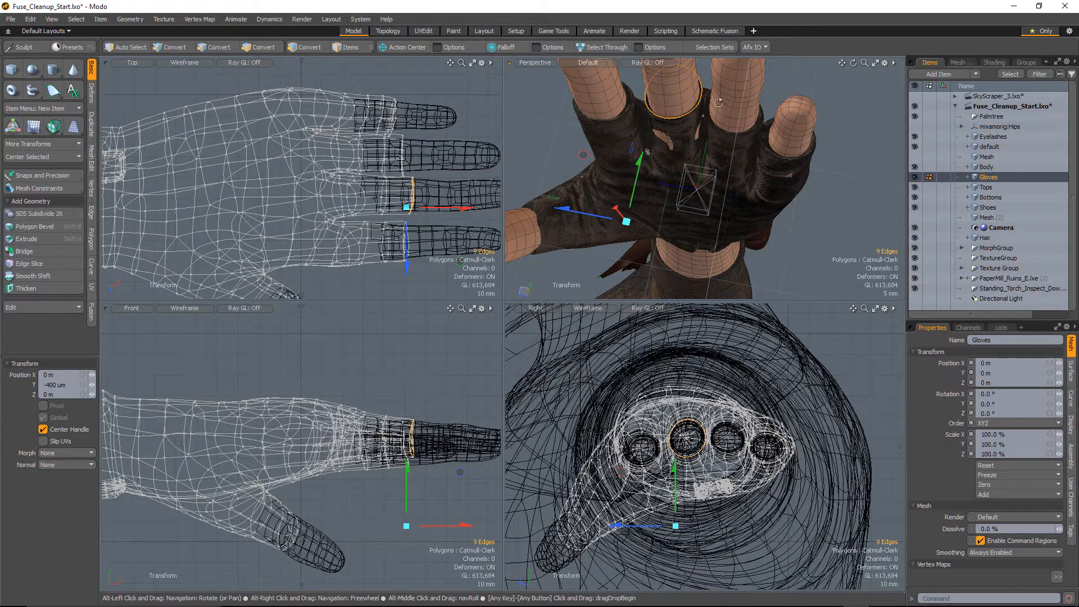
pyautogui.keyDown('alt'); pyautogui.moveTo(656, 140); pyautogui.dragTo(738, 135); pyautogui.keyUp('alt')
pyautogui.press('space')
# Step: Select the ring finger's glove opening loop and adjust how it fits around the finger
pyautogui.doubleClick(690, 165)
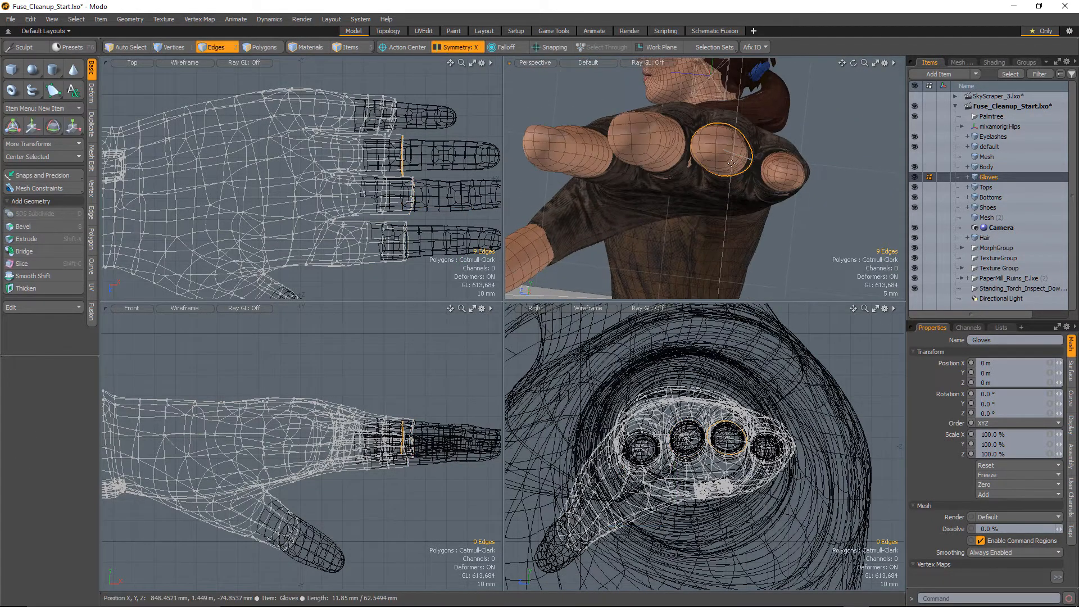
pyautogui.press('e')
pyautogui.keyDown('alt'); pyautogui.moveTo(736, 183); pyautogui.dragTo(655, 205); pyautogui.keyUp('alt')
pyautogui.press('space')
pyautogui.press('w')
pyautogui.press('space')
pyautogui.press('w')
pyautogui.press('space')
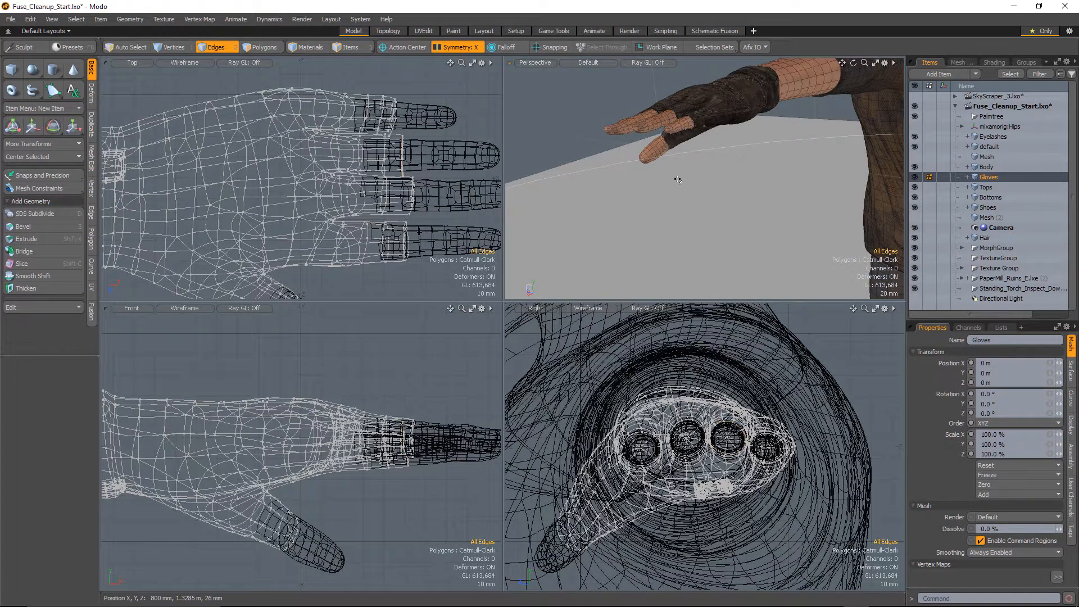
# Step: Move the ring finger's glove opening loop by -200 um in Y
pyautogui.keyDown('ctrl'); pyautogui.keyDown('alt'); pyautogui.moveTo(664, 95); pyautogui.dragTo(700, 116); pyautogui.keyUp('alt'); pyautogui.keyUp('ctrl')
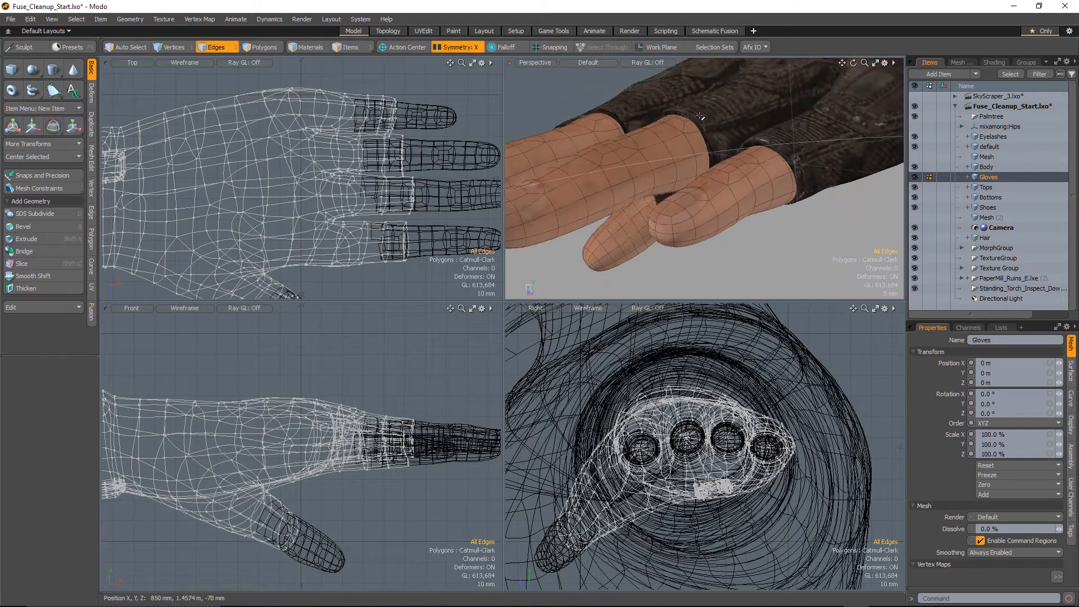
pyautogui.press('w')
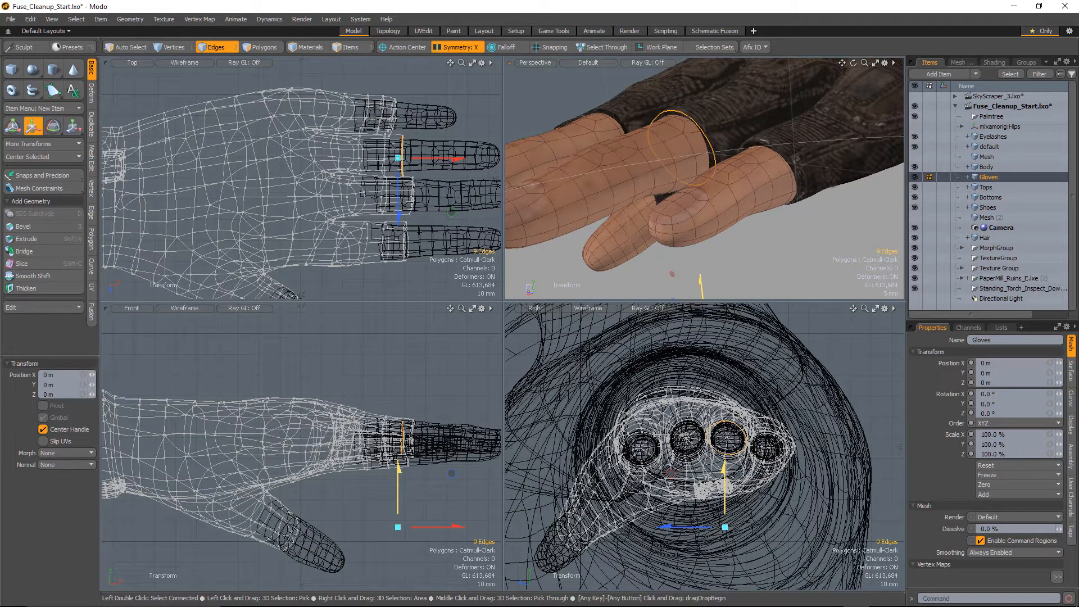
pyautogui.keyDown('alt'); pyautogui.moveTo(646, 144); pyautogui.dragTo(739, 168); pyautogui.keyUp('alt')
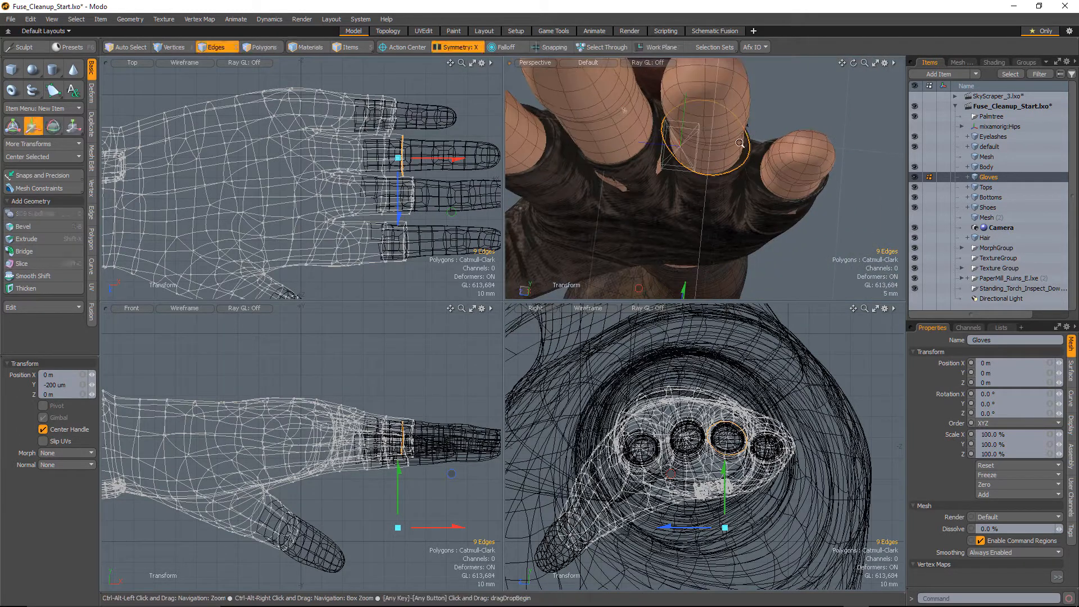
pyautogui.keyDown('alt'); pyautogui.moveTo(679, 152); pyautogui.dragTo(686, 174); pyautogui.keyUp('alt')
pyautogui.keyDown('alt'); pyautogui.keyDown('shift'); pyautogui.moveTo(687, 175); pyautogui.dragTo(713, 117); pyautogui.keyUp('shift'); pyautogui.keyUp('alt')
pyautogui.press('space')
# Step: Switch to vertex selection on the Gloves mesh
pyautogui.press('space')
pyautogui.press('space')
pyautogui.press('space')
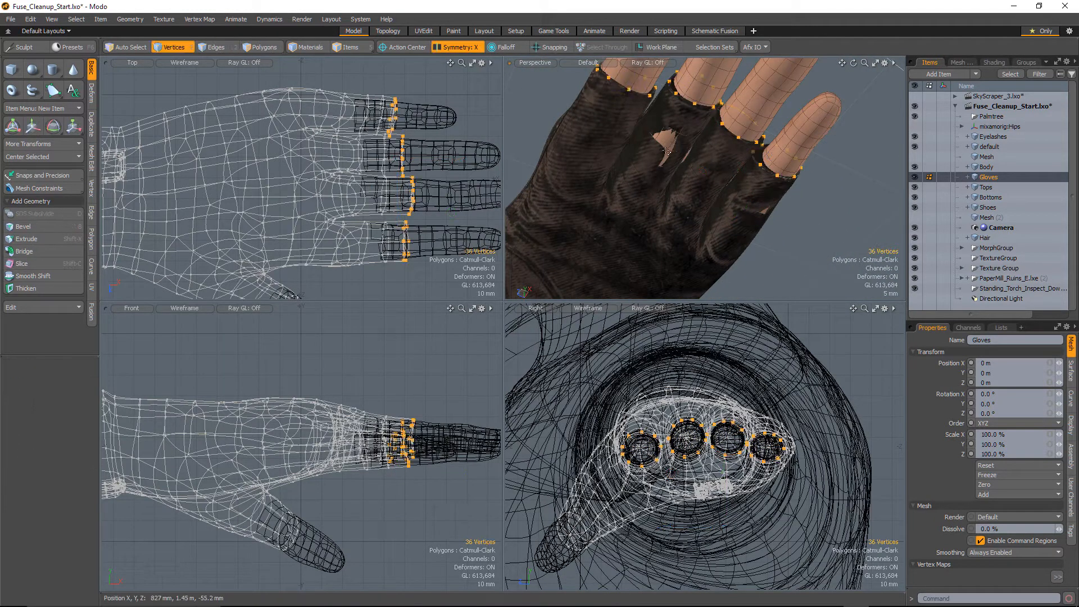
# Step: Move the glove edge on the palm below the fingers by -1.6 mm in Y to cover the exposed skin
pyautogui.press('w')
pyautogui.keyDown('alt'); pyautogui.moveTo(646, 186); pyautogui.dragTo(629, 227); pyautogui.keyUp('alt')
pyautogui.keyDown('alt'); pyautogui.moveTo(766, 176); pyautogui.dragTo(716, 144); pyautogui.keyUp('alt')
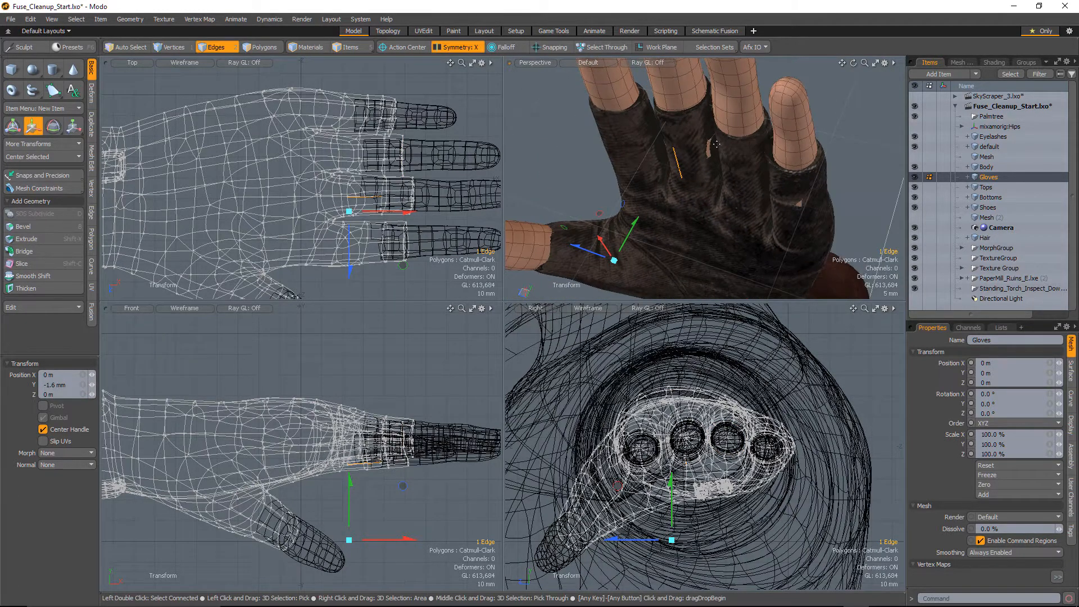
pyautogui.press('space')
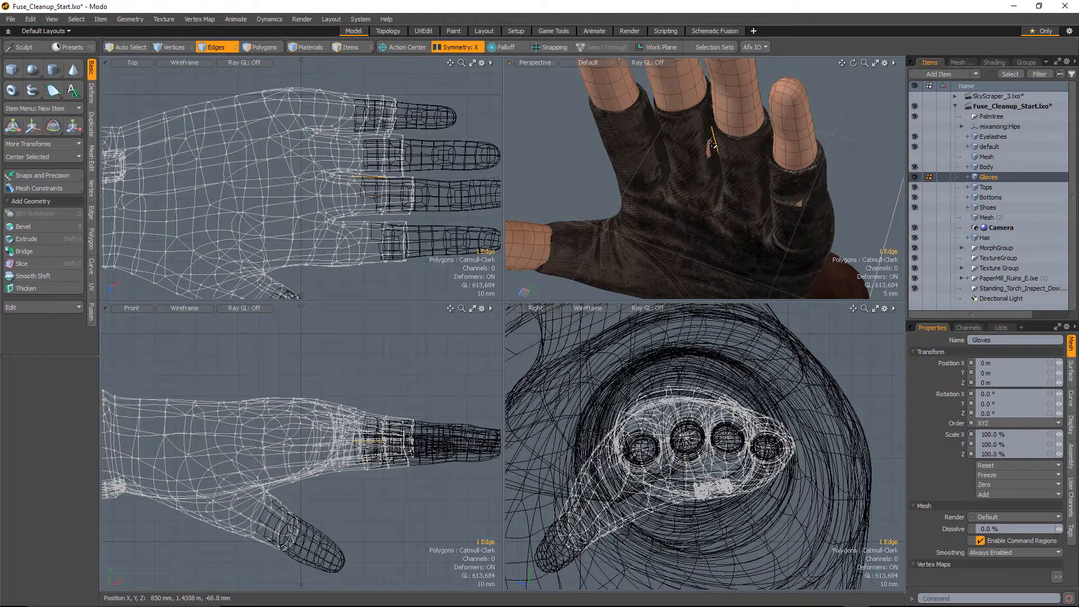
# Step: Shift the palm-side glove polygons where skin pokes through, moving the one below the little finger by -400 um in Y
pyautogui.scroll(2, 703, 141)
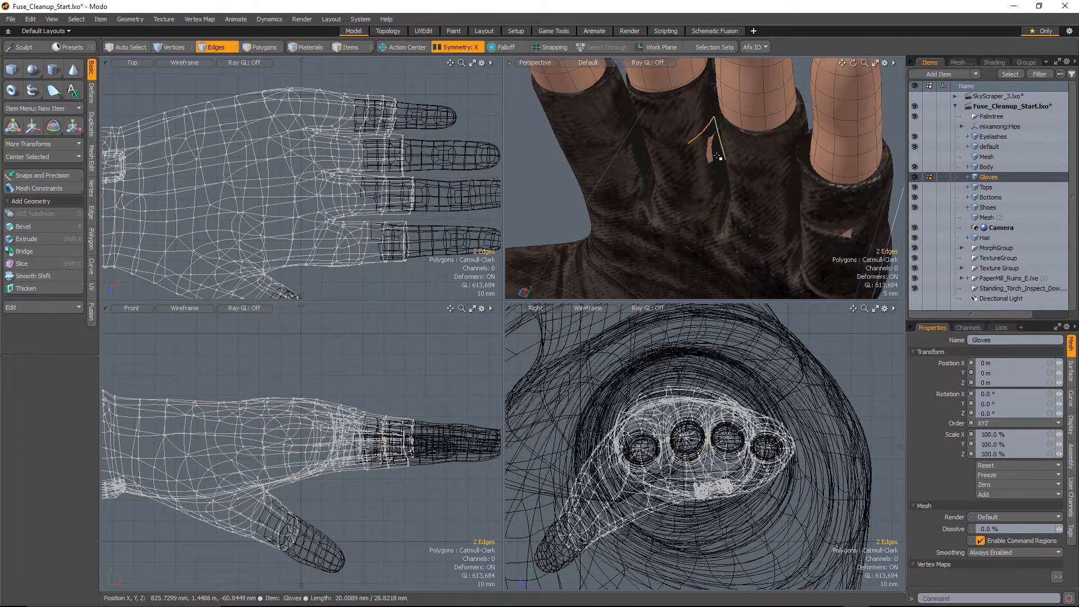
pyautogui.press('3')
pyautogui.click(702, 147)
pyautogui.press('w')
pyautogui.keyDown('alt'); pyautogui.moveTo(725, 164); pyautogui.dragTo(743, 170); pyautogui.keyUp('alt')
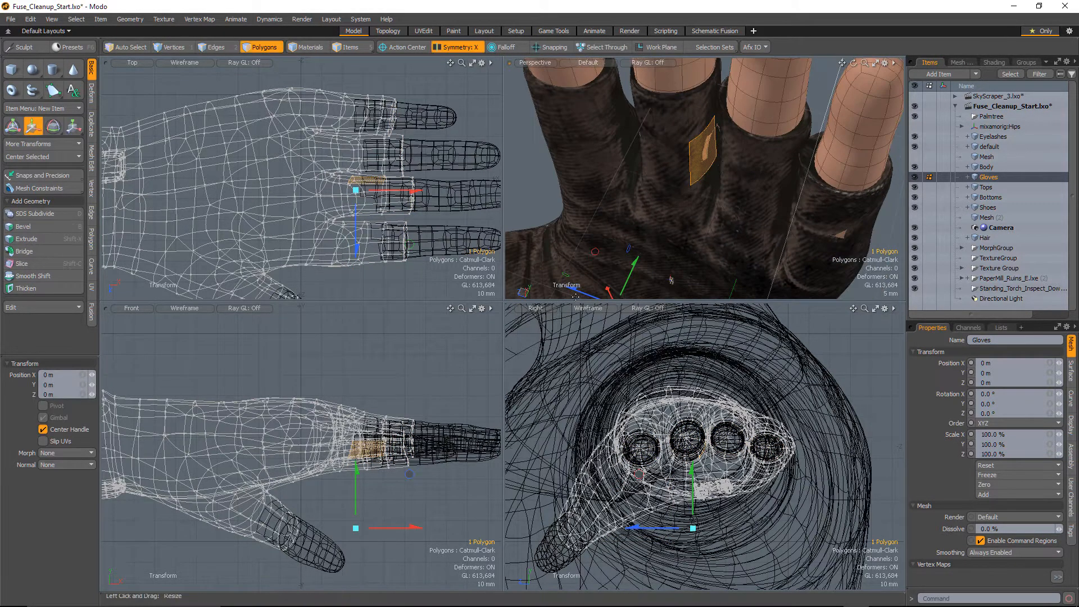
pyautogui.keyDown('alt'); pyautogui.moveTo(671, 279); pyautogui.dragTo(723, 279); pyautogui.keyUp('alt')
pyautogui.click(764, 182)
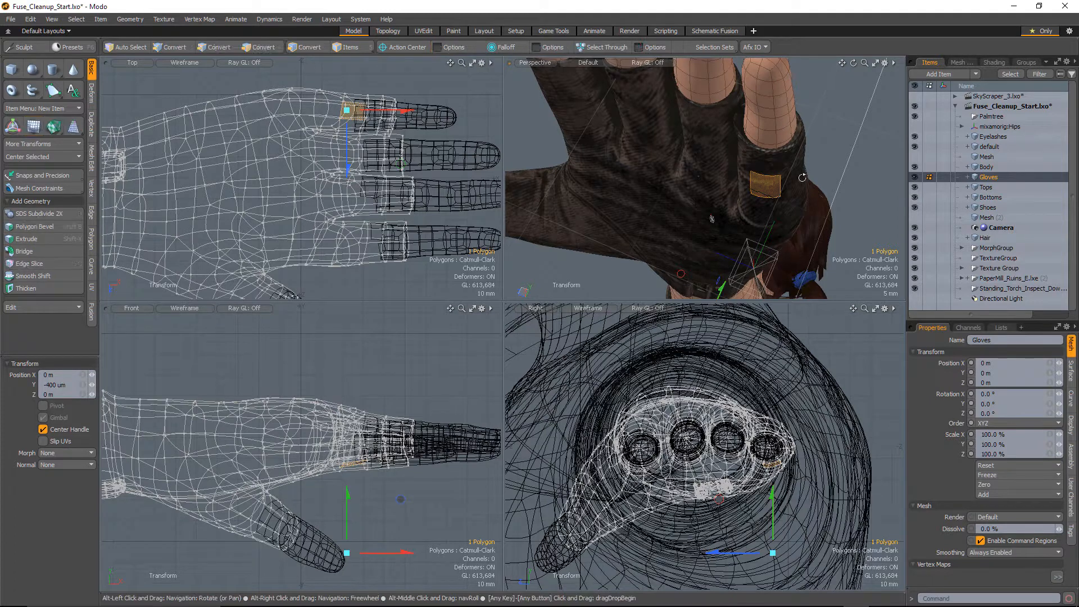
pyautogui.keyDown('ctrl'); pyautogui.keyDown('alt'); pyautogui.moveTo(712, 219); pyautogui.dragTo(692, 148); pyautogui.keyUp('alt'); pyautogui.keyUp('ctrl')
# Step: Select the edge loop of the glove's thumb opening and sharpen it with Vertex Map Weight
pyautogui.press('2')
pyautogui.click(567, 169)
pyautogui.doubleClick(600, 194)
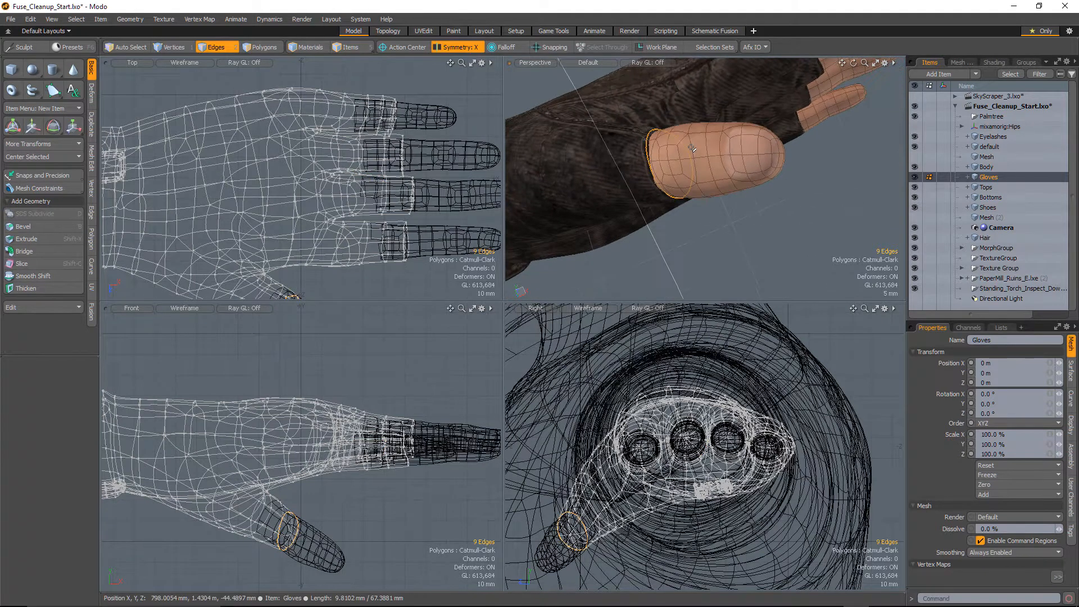
pyautogui.hotkey('shift', 'w')
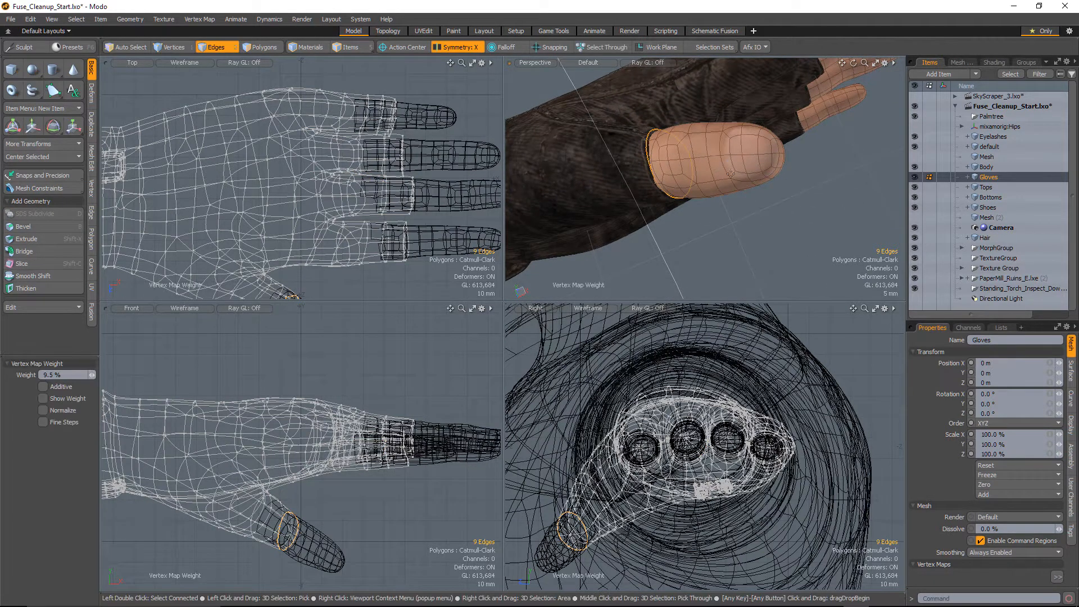
pyautogui.click(93, 376)
pyautogui.keyDown('alt'); pyautogui.moveTo(671, 236); pyautogui.dragTo(544, 171); pyautogui.keyUp('alt')
# Step: Adjust the fit of the thumb opening's edge loop with the Move and Scale tools
pyautogui.press('w')
pyautogui.press('r')
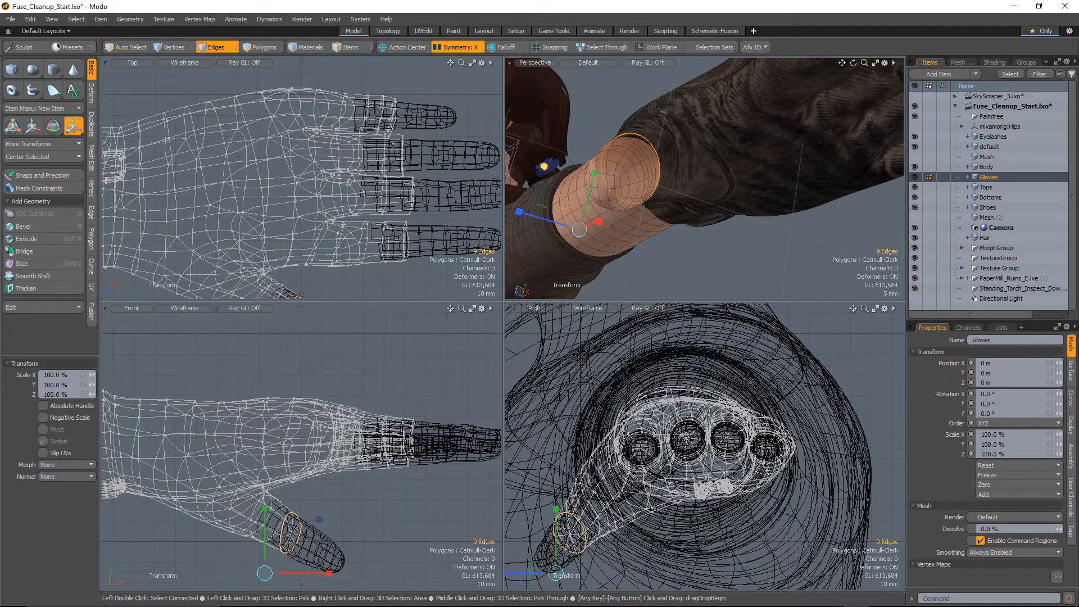
pyautogui.keyDown('alt'); pyautogui.moveTo(544, 166); pyautogui.dragTo(668, 171); pyautogui.keyUp('alt')
pyautogui.press('Escape')
# Step: Try to select the glove's wrist opening as an edge loop for a vertex map weight of 10%
pyautogui.scroll(-5, 702, 163)
pyautogui.scroll(6, 739, 217)
pyautogui.hotkey('shift', 'w')
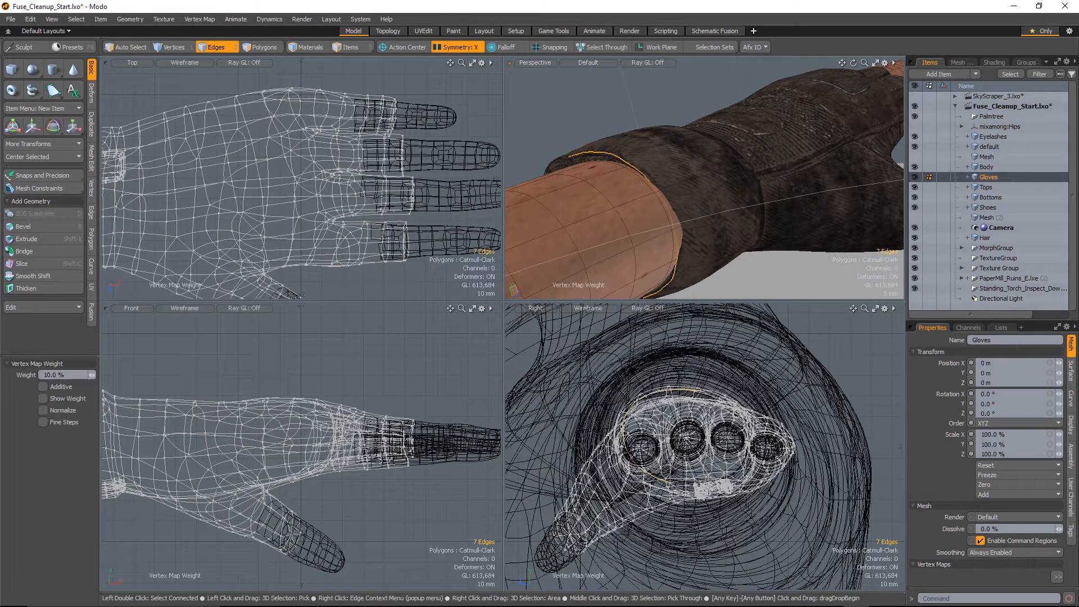
pyautogui.click(618, 159)
pyautogui.keyDown('alt'); pyautogui.moveTo(531, 162); pyautogui.dragTo(598, 170); pyautogui.keyUp('alt')
pyautogui.keyDown('alt'); pyautogui.moveTo(712, 169); pyautogui.dragTo(747, 175); pyautogui.keyUp('alt')
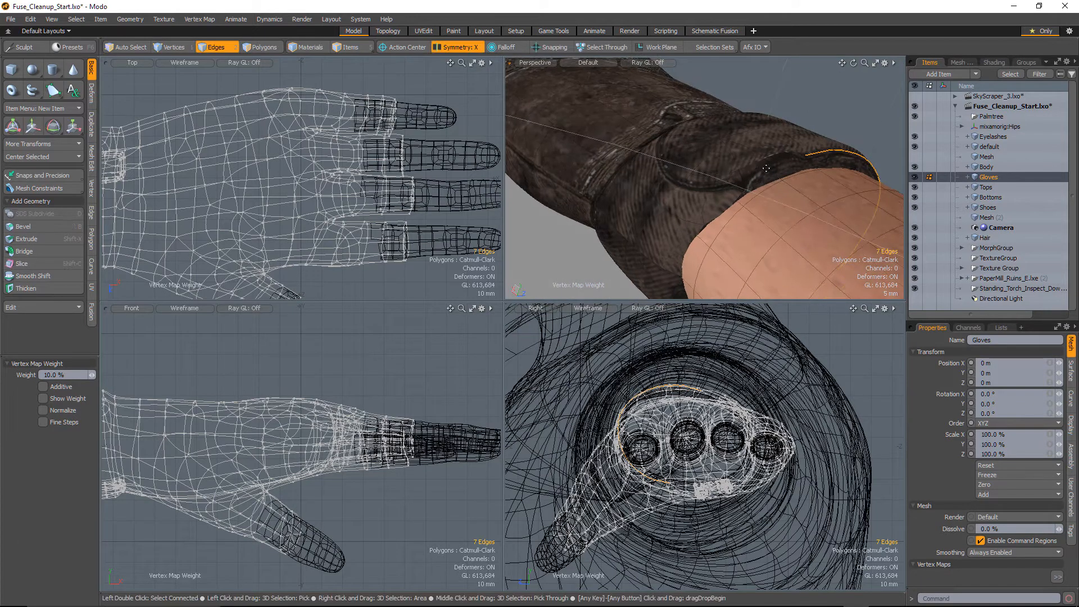
pyautogui.press('q')
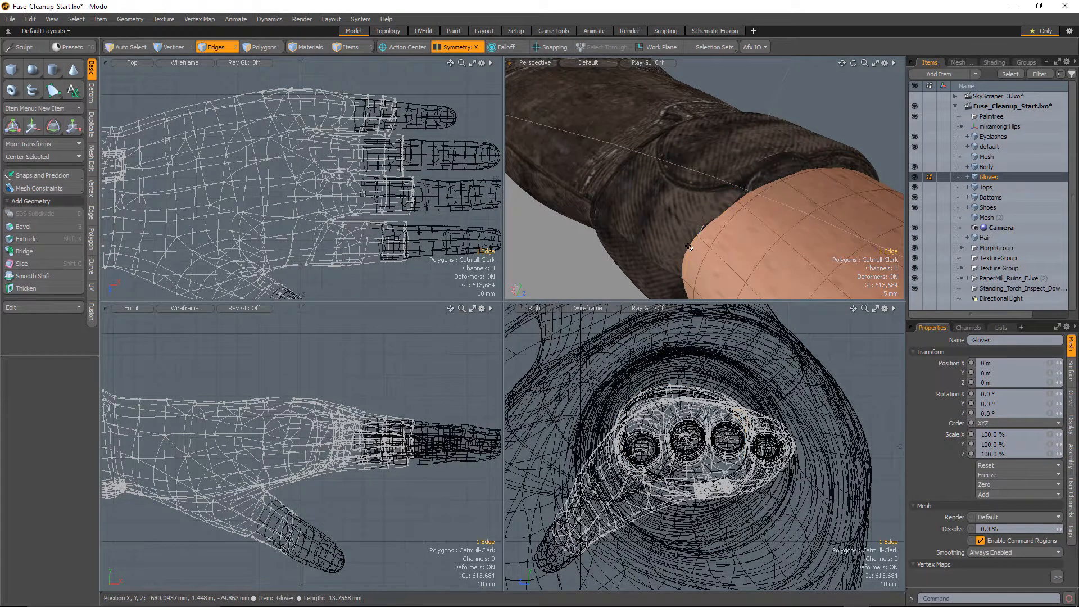
pyautogui.keyDown('alt'); pyautogui.moveTo(712, 270); pyautogui.dragTo(693, 184); pyautogui.keyUp('alt')
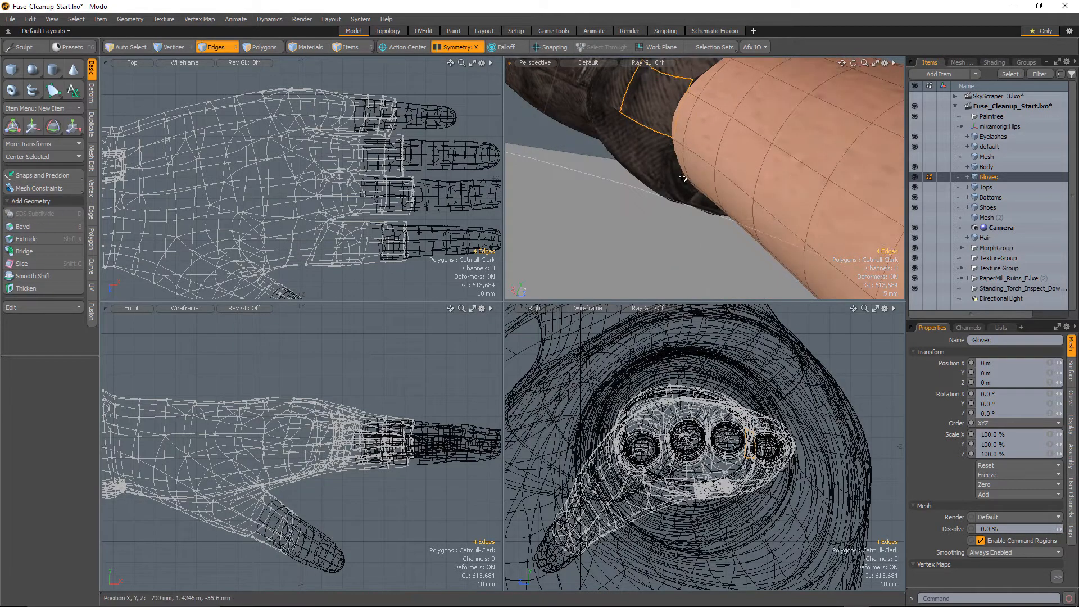
pyautogui.keyDown('alt'); pyautogui.moveTo(684, 92); pyautogui.dragTo(647, 174); pyautogui.keyUp('alt')
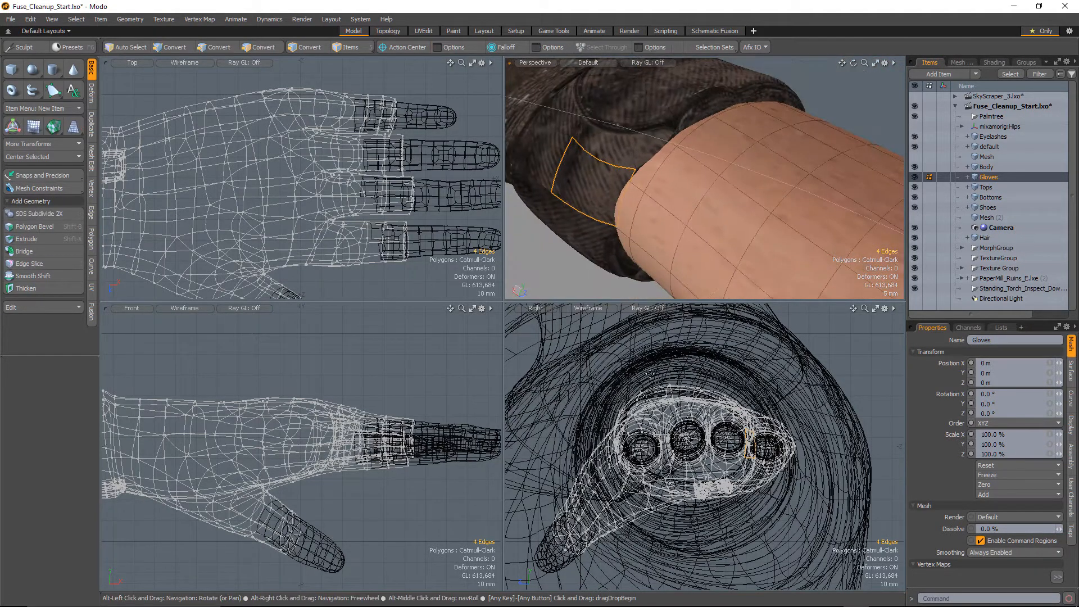
# Step: Select the end-cap polygons at the glove's wrist opening and exclude the strap polygons from the selection
pyautogui.keyDown('ctrl'); pyautogui.keyDown('alt'); pyautogui.moveTo(321, 408); pyautogui.dragTo(380, 371); pyautogui.keyUp('alt'); pyautogui.keyUp('ctrl')
pyautogui.press('3')
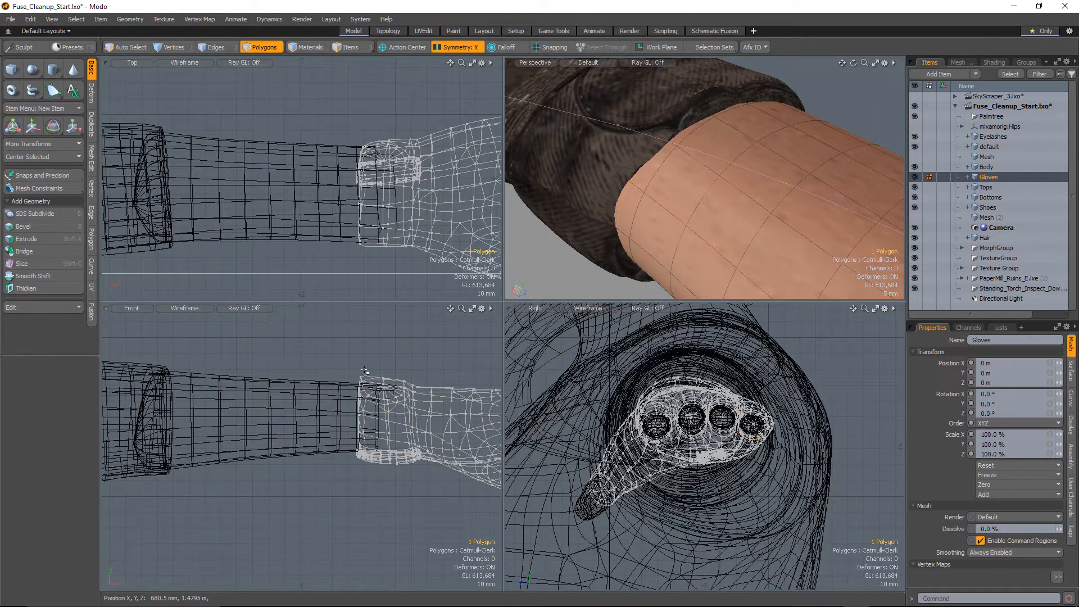
pyautogui.moveTo(359, 487); pyautogui.dragTo(360, 487, button='right')
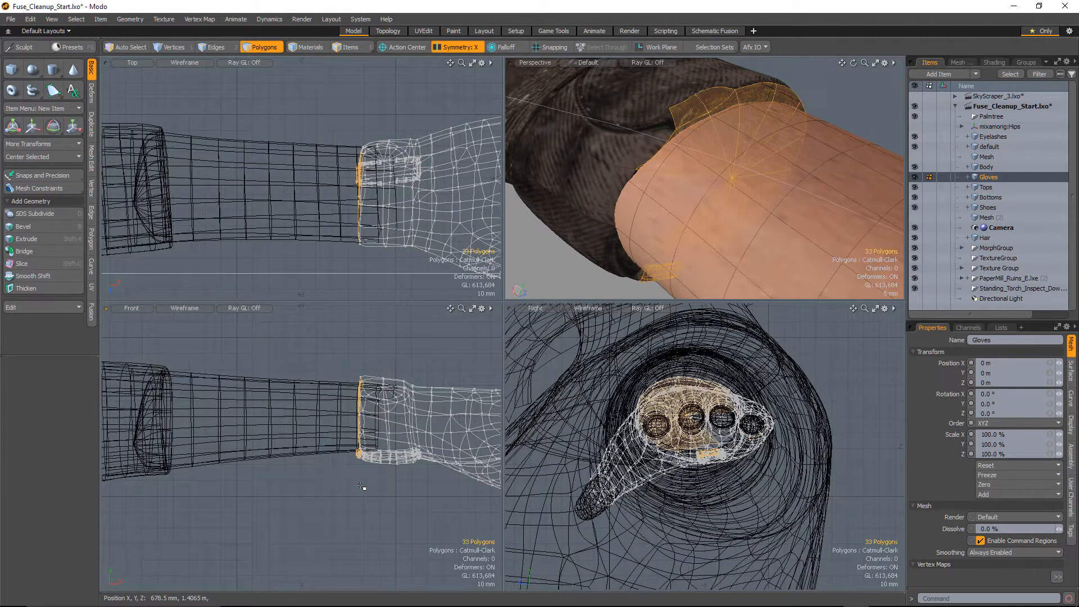
pyautogui.keyDown('alt'); pyautogui.moveTo(702, 169); pyautogui.dragTo(676, 152); pyautogui.keyUp('alt')
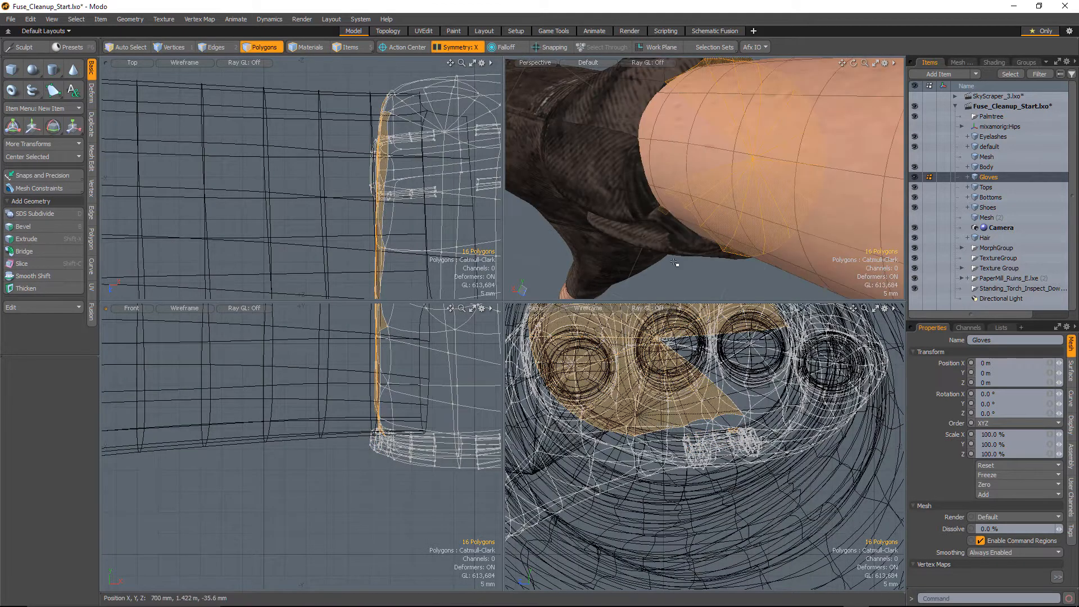
pyautogui.press('ctrl')
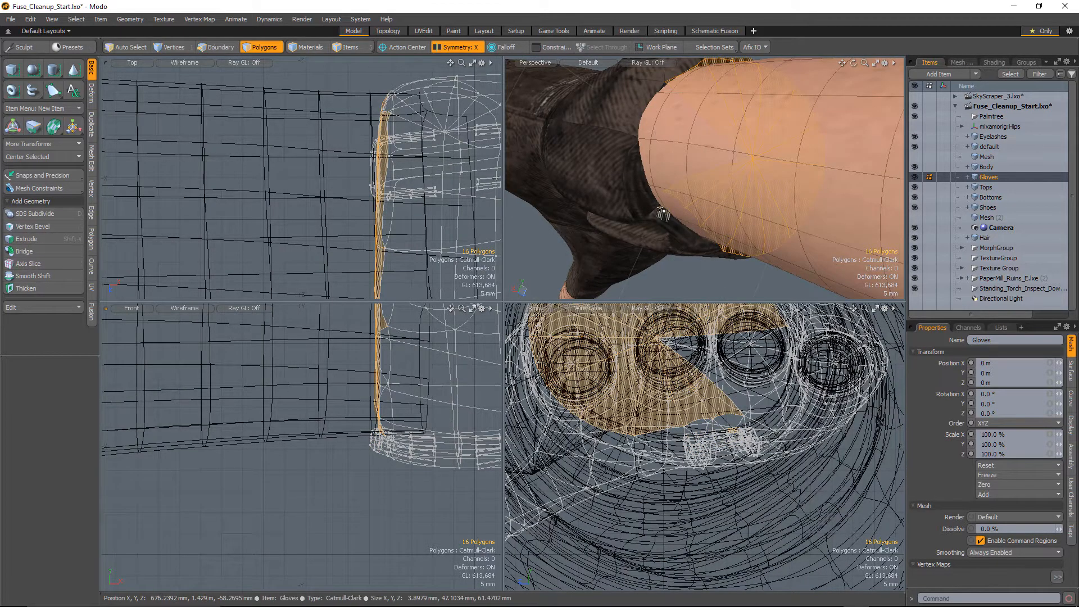
pyautogui.keyDown('alt'); pyautogui.moveTo(660, 220); pyautogui.dragTo(683, 265); pyautogui.keyUp('alt')
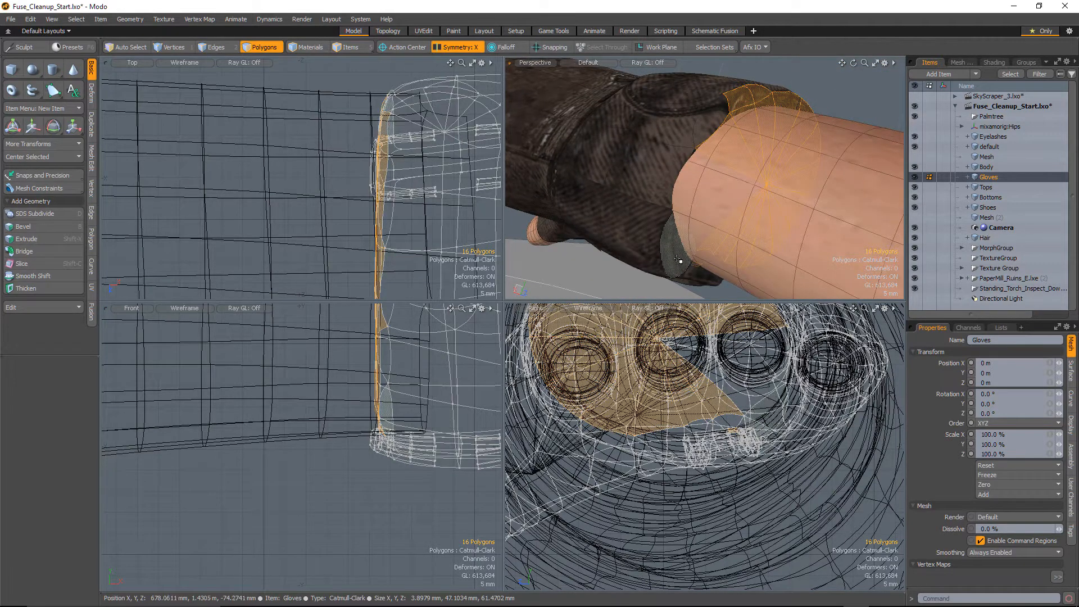
# Step: Add the missing polygons to the wrist end-cap selection and deselect the stray one
pyautogui.moveTo(678, 259)
pyautogui.mouseDown(button='right')
pyautogui.moveTo(706, 258)
pyautogui.moveTo(677, 270)
pyautogui.mouseUp(button='right')
pyautogui.moveTo(677, 270)
pyautogui.keyDown('alt'); pyautogui.mouseDown()
pyautogui.moveTo(629, 161)
pyautogui.moveTo(680, 163)
pyautogui.moveTo(669, 171)
pyautogui.mouseUp(); pyautogui.keyUp('alt')
pyautogui.hotkey('ctrl', 'z')
pyautogui.keyDown('shift'); pyautogui.click(669, 170); pyautogui.keyUp('shift')
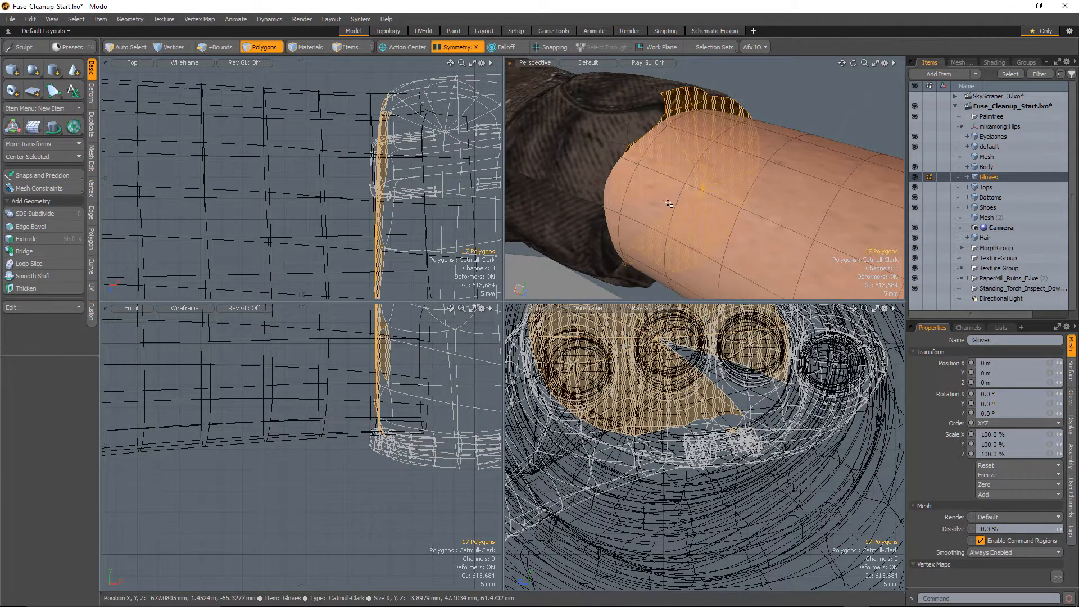
pyautogui.keyDown('shift'); pyautogui.click(677, 229); pyautogui.keyUp('shift')
pyautogui.keyDown('alt'); pyautogui.moveTo(664, 236); pyautogui.dragTo(502, 435); pyautogui.keyUp('alt')
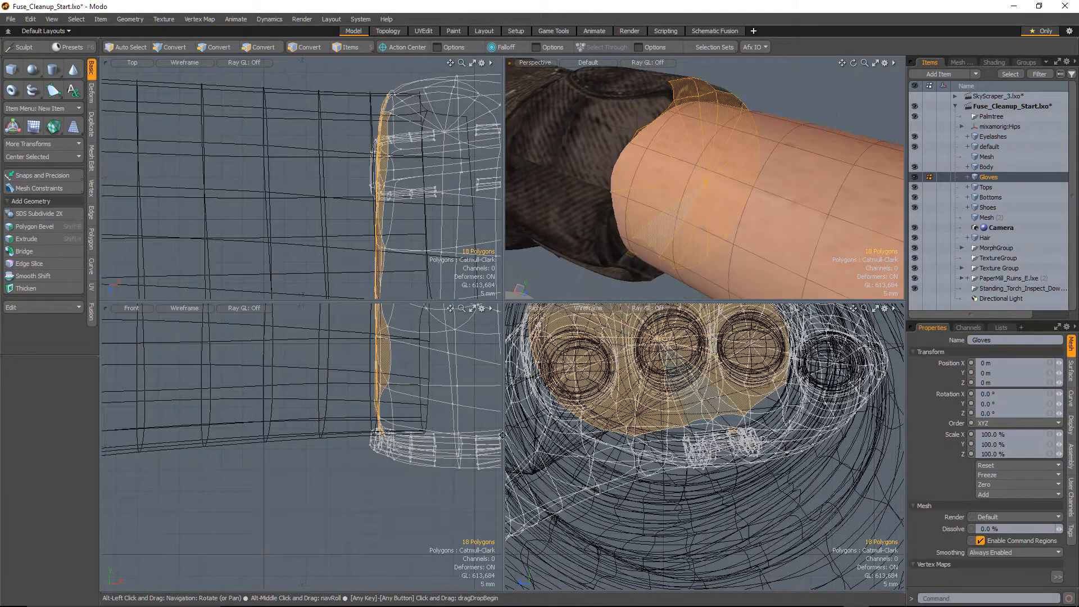
pyautogui.keyDown('ctrl'); pyautogui.click(628, 254); pyautogui.keyUp('ctrl')
pyautogui.keyDown('alt'); pyautogui.moveTo(628, 254); pyautogui.dragTo(590, 272); pyautogui.keyUp('alt')
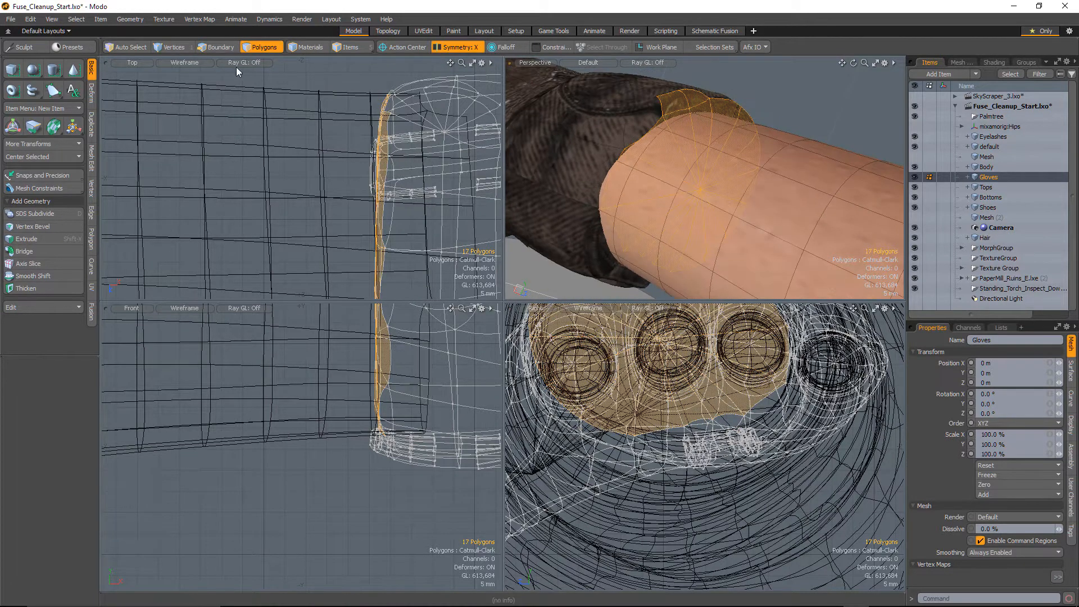
# Step: Convert the wrist end-cap selection to its boundary edges and sharpen them with a vertex map weight of 10%
pyautogui.keyDown('ctrl'); pyautogui.click(216, 50); pyautogui.keyUp('ctrl')
pyautogui.keyDown('ctrl'); pyautogui.keyDown('alt'); pyautogui.scroll(2, 806, 131); pyautogui.keyUp('alt'); pyautogui.keyUp('ctrl')
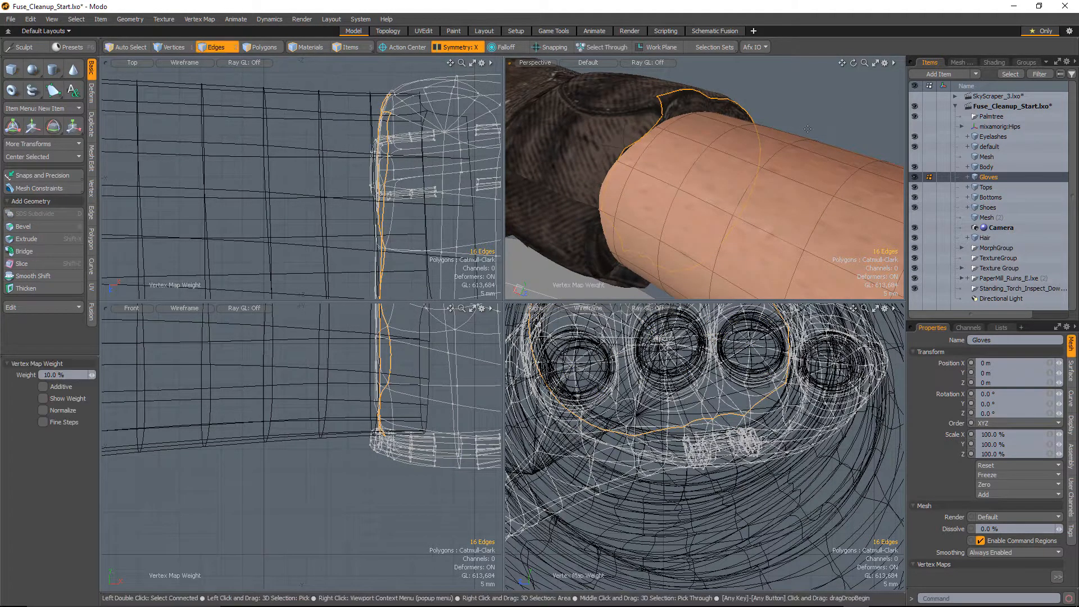
pyautogui.keyDown('alt'); pyautogui.moveTo(806, 131); pyautogui.dragTo(737, 139); pyautogui.keyUp('alt')
pyautogui.press('Escape')
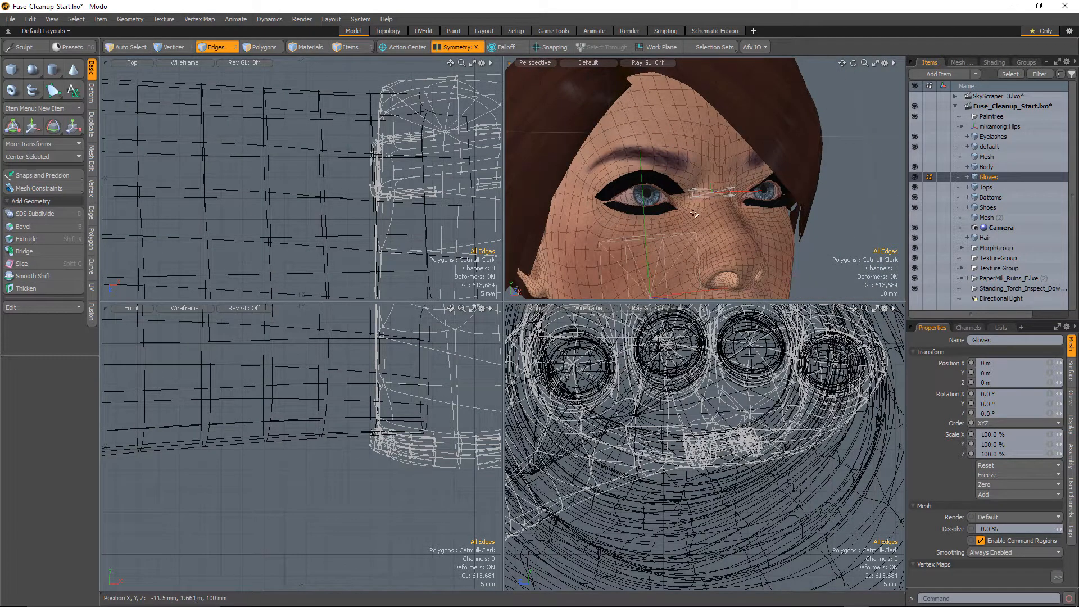
# Step: Select the eyeball mesh in item mode, convert it to Catmull-Clark subdivision, and clear the selection
pyautogui.press('4')
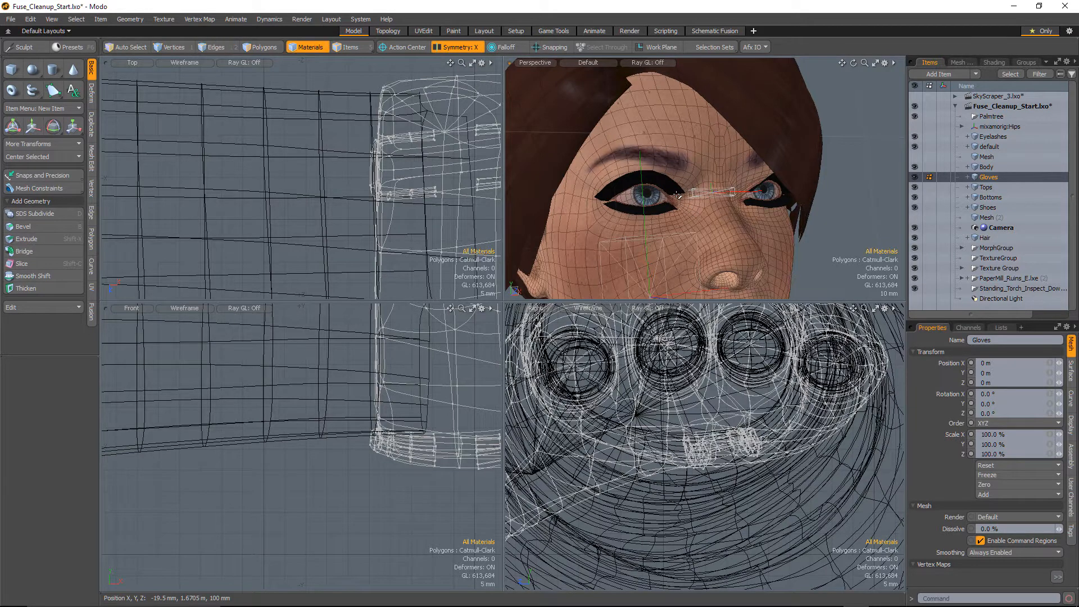
pyautogui.moveTo(677, 197)
pyautogui.keyDown('alt'); pyautogui.mouseDown()
pyautogui.moveTo(632, 186)
pyautogui.moveTo(672, 172)
pyautogui.moveTo(713, 188)
pyautogui.moveTo(826, 183)
pyautogui.moveTo(684, 191)
pyautogui.mouseUp(); pyautogui.keyUp('alt')
pyautogui.press('5')
pyautogui.click(672, 172)
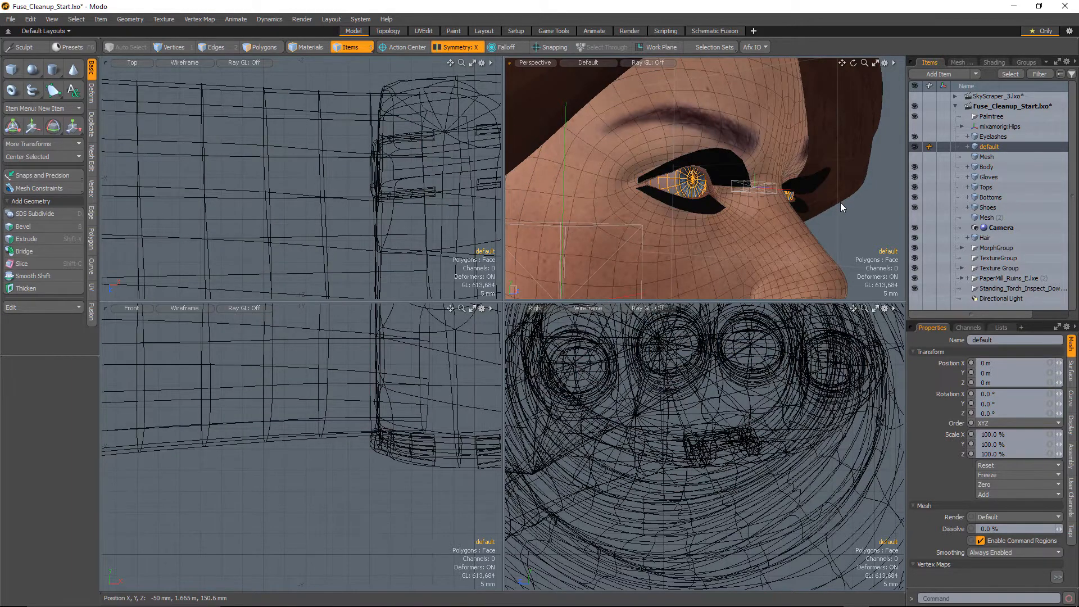
pyautogui.scroll(1, 699, 183)
pyautogui.click(851, 232)
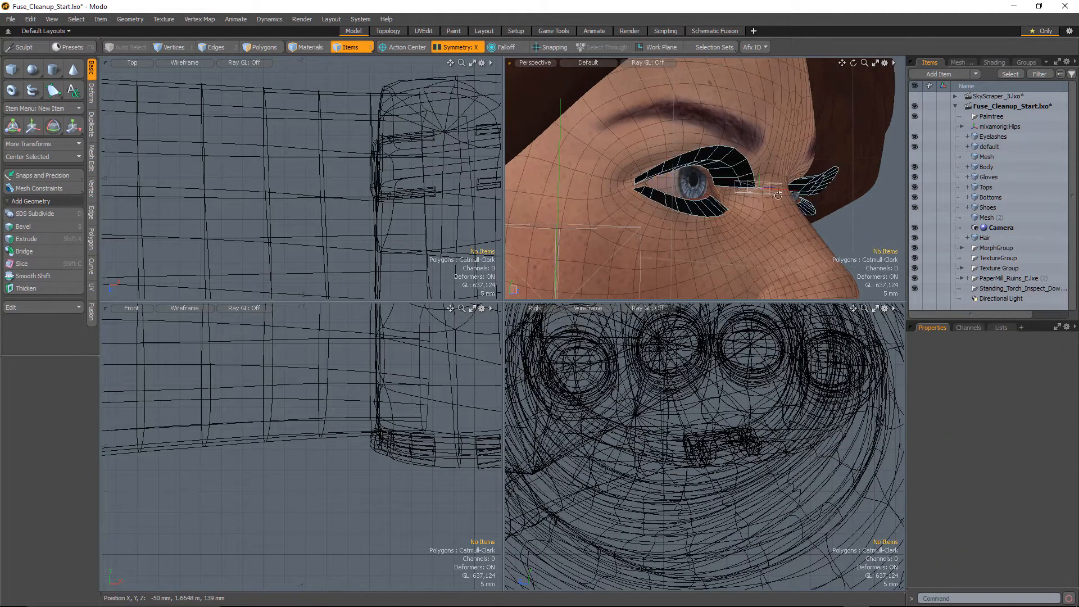
# Step: Select the pupil polygons of the eyeball mesh and try the Move tool on them
pyautogui.moveTo(777, 195)
pyautogui.keyDown('alt'); pyautogui.mouseDown()
pyautogui.moveTo(703, 185)
pyautogui.moveTo(747, 169)
pyautogui.moveTo(723, 159)
pyautogui.moveTo(852, 159)
pyautogui.moveTo(770, 189)
pyautogui.mouseUp(); pyautogui.keyUp('alt')
pyautogui.keyDown('alt'); pyautogui.keyDown('shift'); pyautogui.moveTo(770, 189); pyautogui.dragTo(664, 171); pyautogui.keyUp('shift'); pyautogui.keyUp('alt')
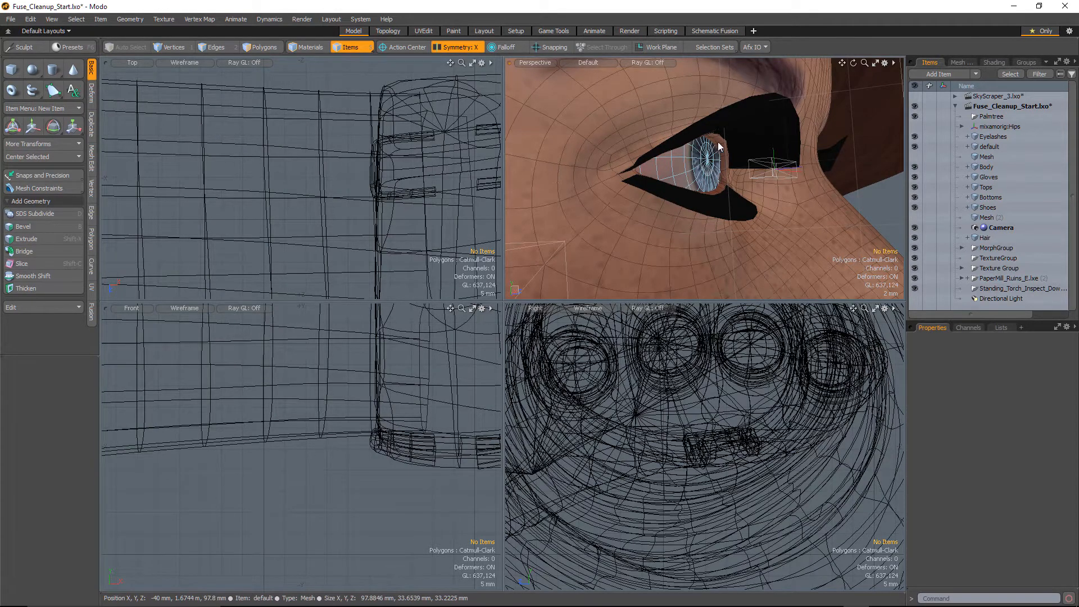
pyautogui.keyDown('alt'); pyautogui.moveTo(719, 146); pyautogui.dragTo(663, 180); pyautogui.keyUp('alt')
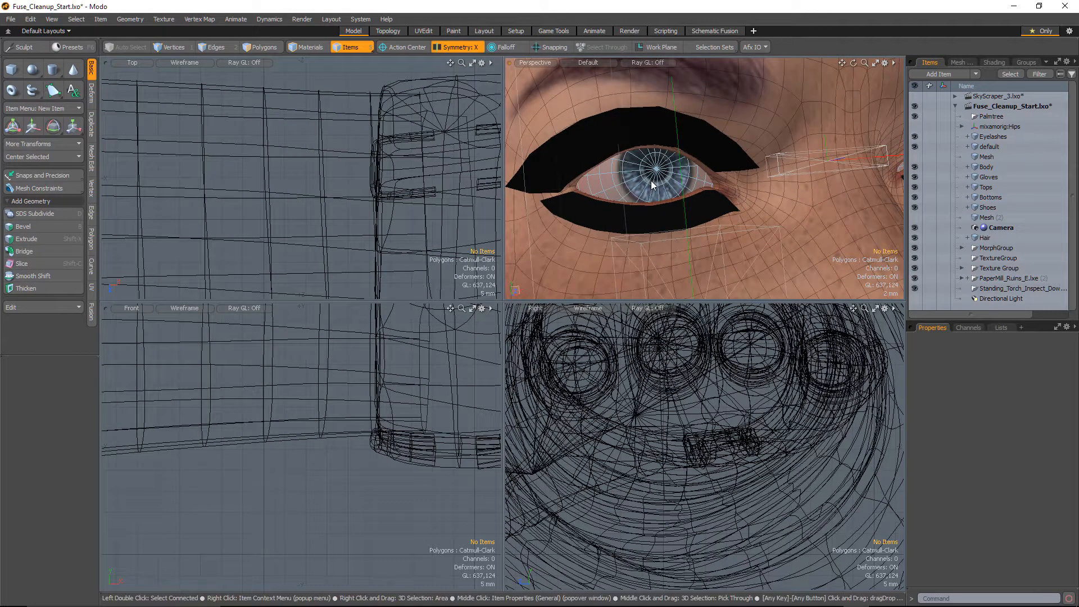
pyautogui.scroll(-5, 652, 186)
pyautogui.click(579, 195)
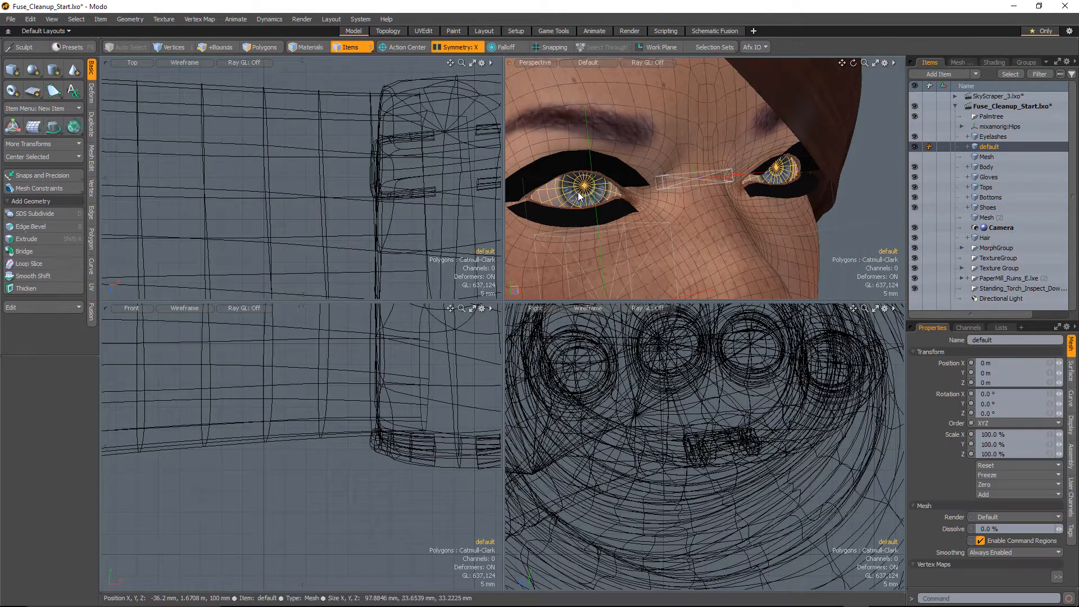
pyautogui.press('3')
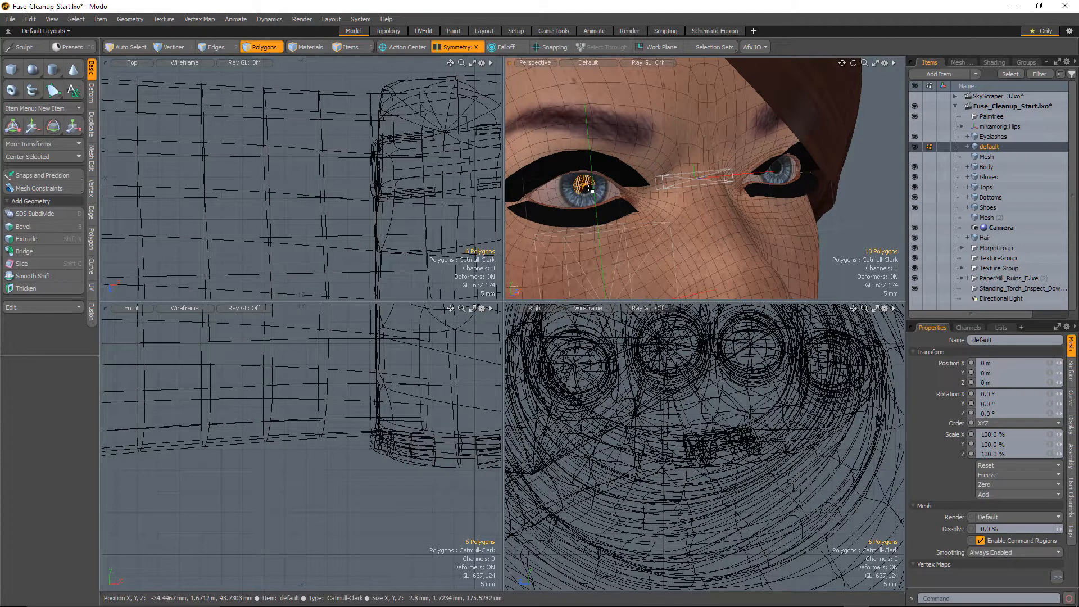
pyautogui.scroll(5, 590, 197)
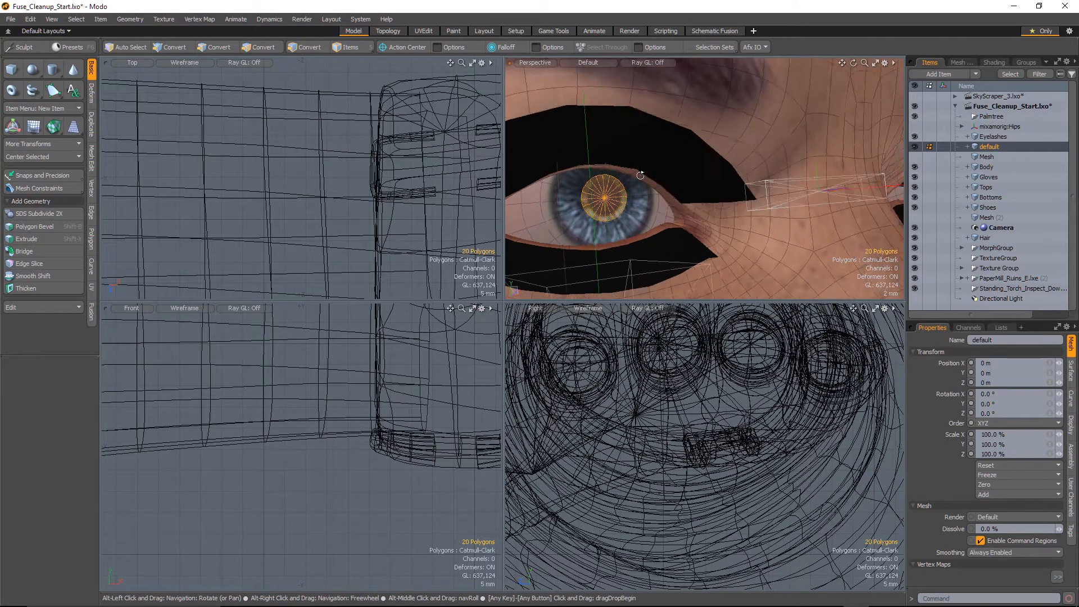
pyautogui.scroll(-3, 602, 208)
pyautogui.press('w')
pyautogui.keyDown('alt'); pyautogui.moveTo(603, 210); pyautogui.dragTo(641, 204); pyautogui.keyUp('alt')
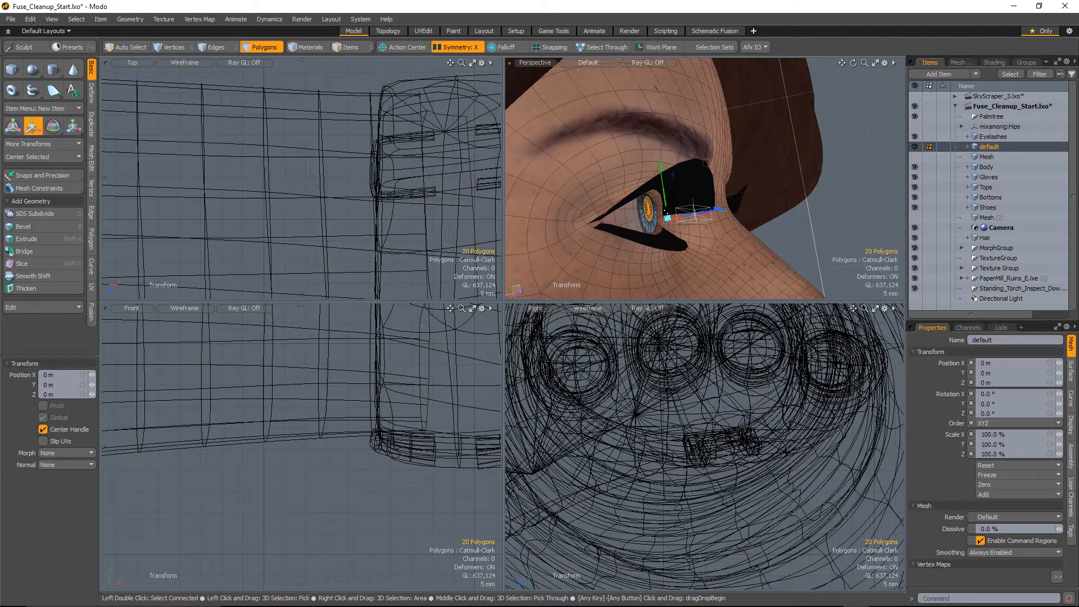
pyautogui.press('q')
pyautogui.click(821, 231)
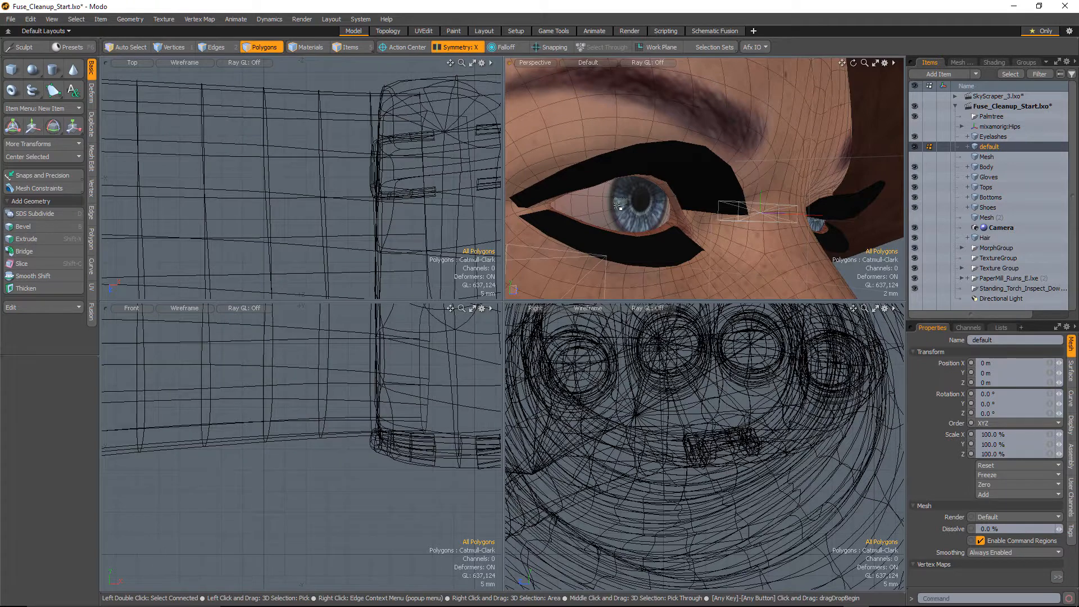
pyautogui.doubleClick(619, 206)
pyautogui.hotkey('shift', 'a')
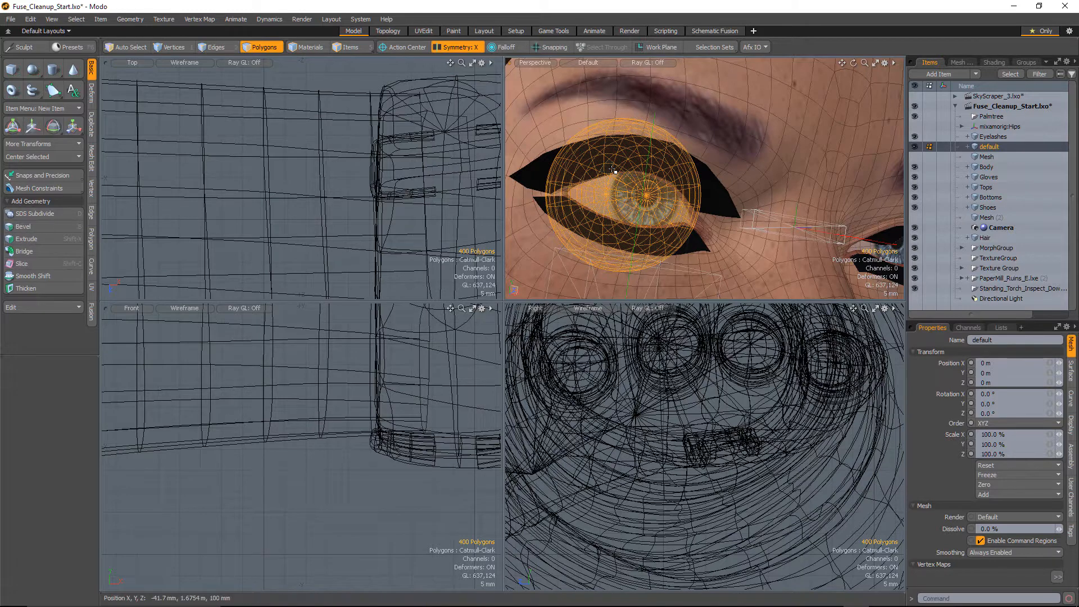
pyautogui.keyDown('alt'); pyautogui.moveTo(613, 168); pyautogui.dragTo(651, 168); pyautogui.keyUp('alt')
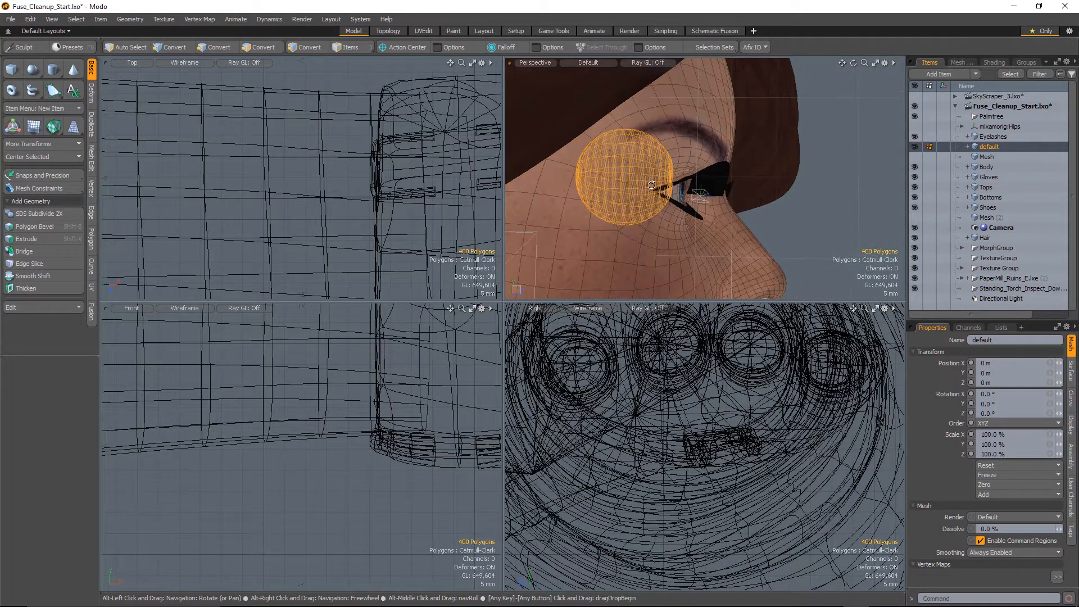
pyautogui.hotkey('ctrl', 'z')
pyautogui.click(821, 177)
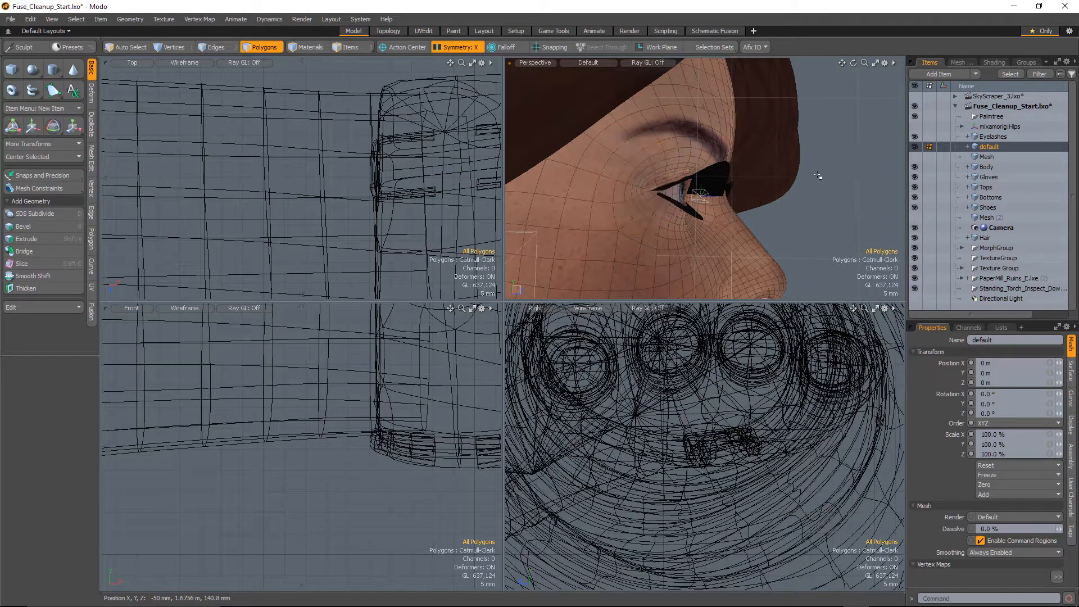
pyautogui.keyDown('alt'); pyautogui.moveTo(821, 177); pyautogui.dragTo(777, 233); pyautogui.keyUp('alt')
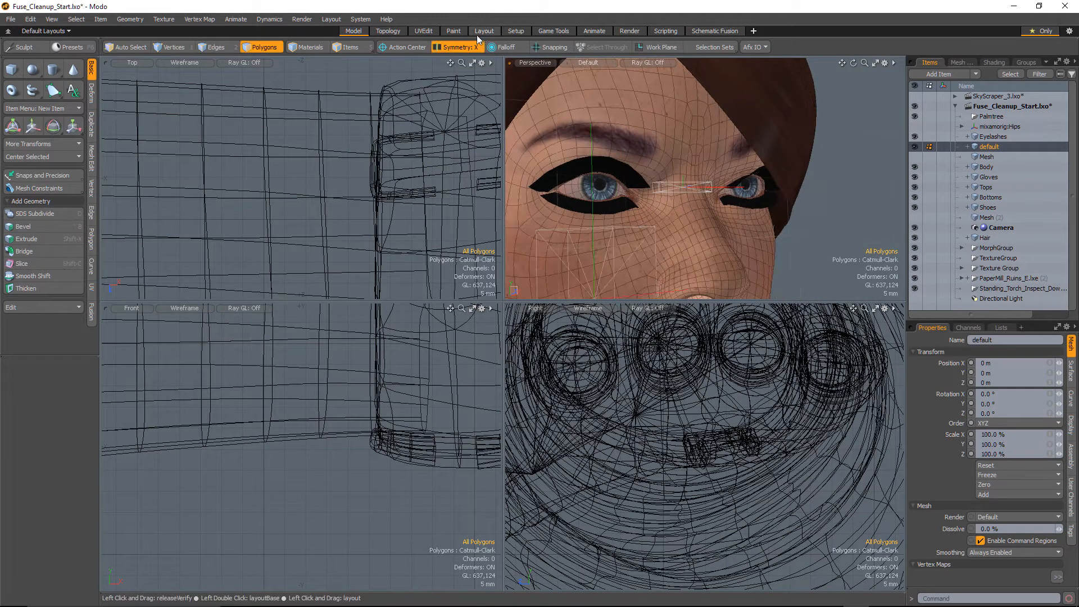
# Step: Switch to the Setup layout and enable Setup mode so deformers are off, framing the character's eyes
pyautogui.click(518, 31)
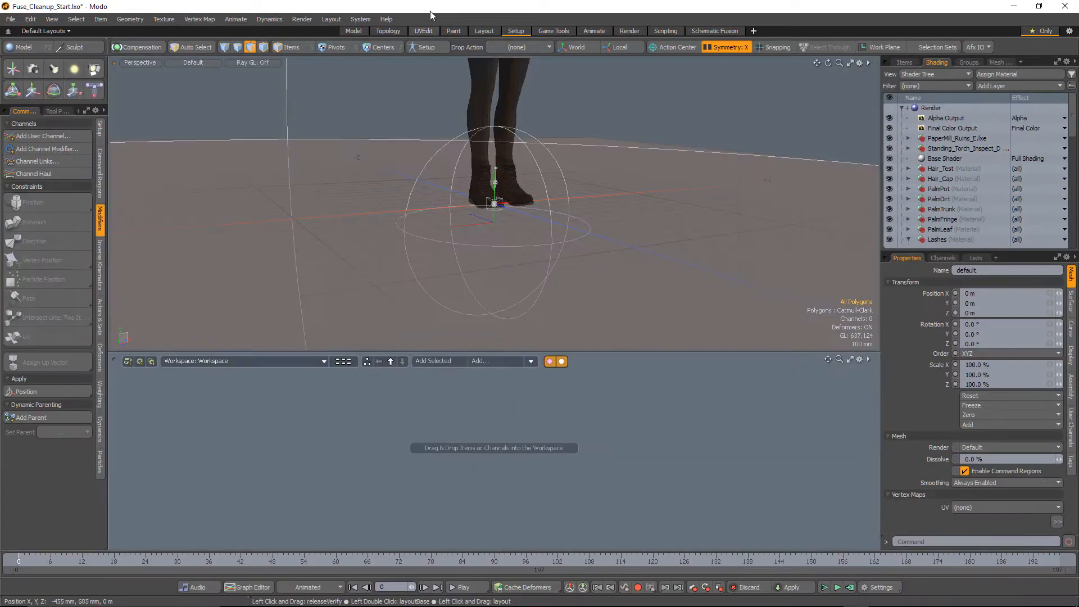
pyautogui.click(424, 48)
pyautogui.hotkey('shift', 'a')
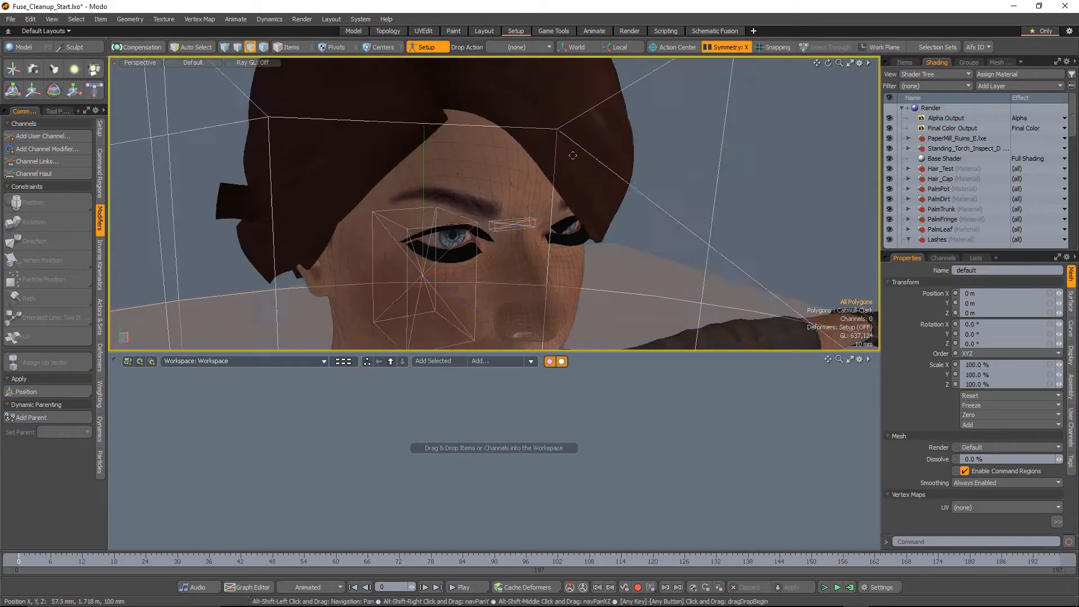
pyautogui.keyDown('alt'); pyautogui.moveTo(540, 212); pyautogui.dragTo(534, 150); pyautogui.keyUp('alt')
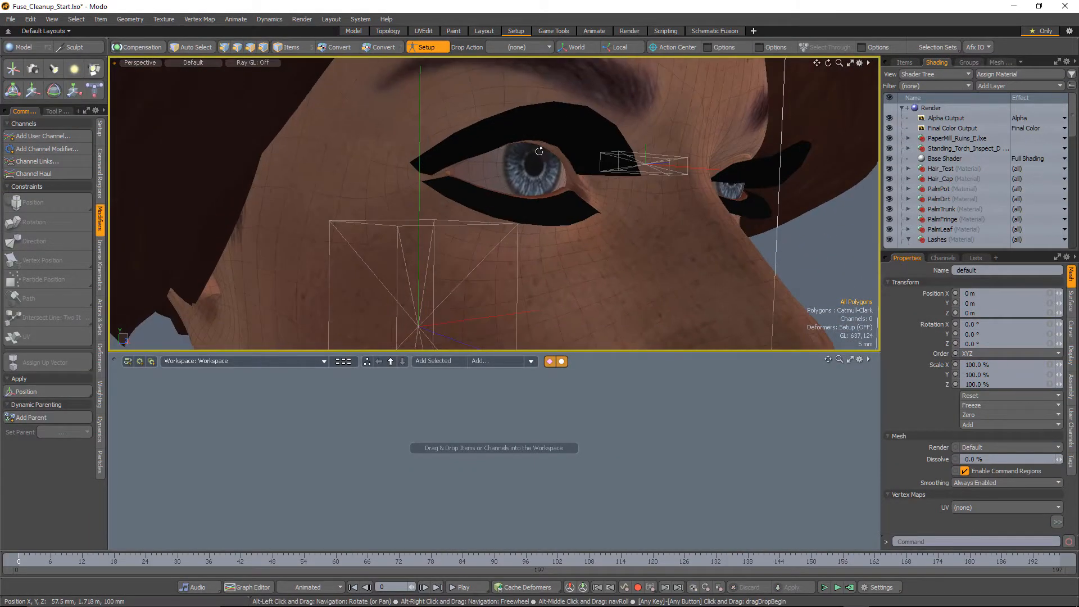
# Step: Select all connected polygons of both eyeballs in the undeformed head
pyautogui.click(516, 175)
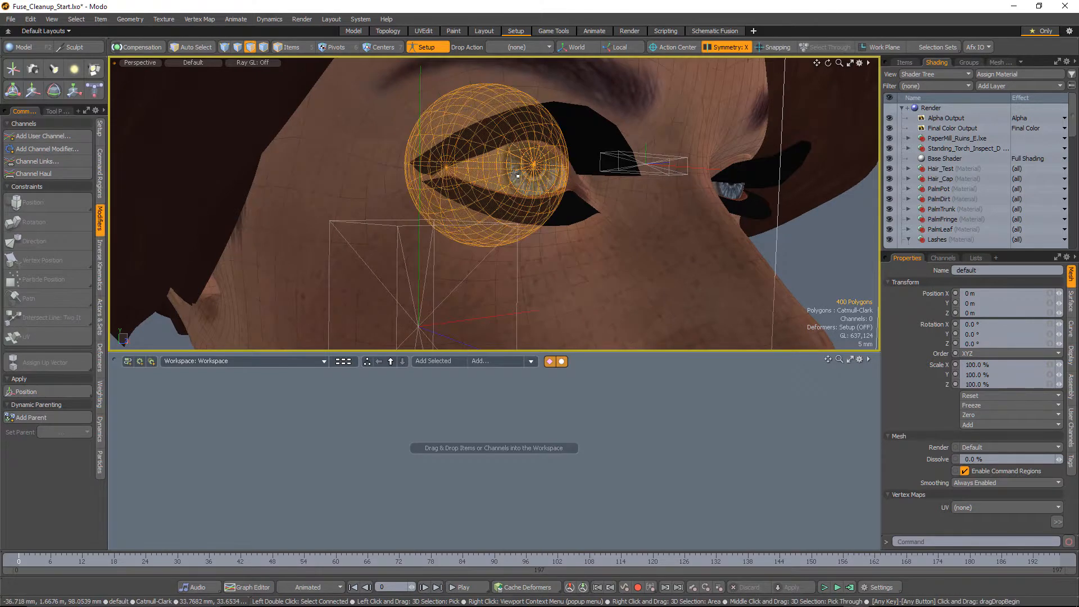
pyautogui.keyDown('alt'); pyautogui.moveTo(516, 175); pyautogui.dragTo(778, 164); pyautogui.keyUp('alt')
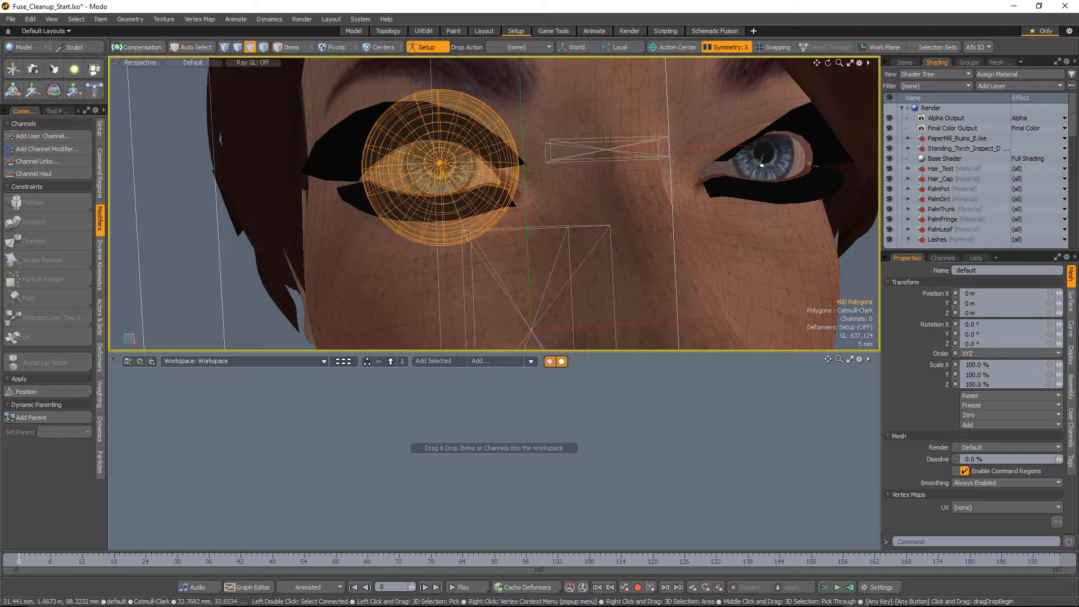
pyautogui.keyDown('alt'); pyautogui.moveTo(759, 162); pyautogui.dragTo(784, 197); pyautogui.keyUp('alt')
pyautogui.click(845, 230)
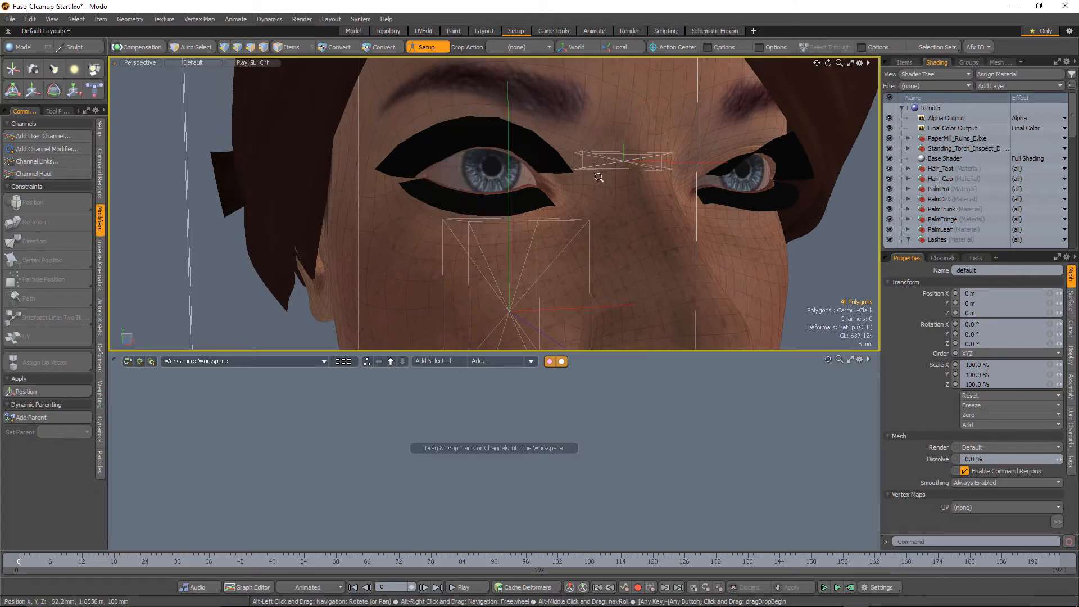
pyautogui.scroll(2, 488, 171)
pyautogui.doubleClick(489, 171)
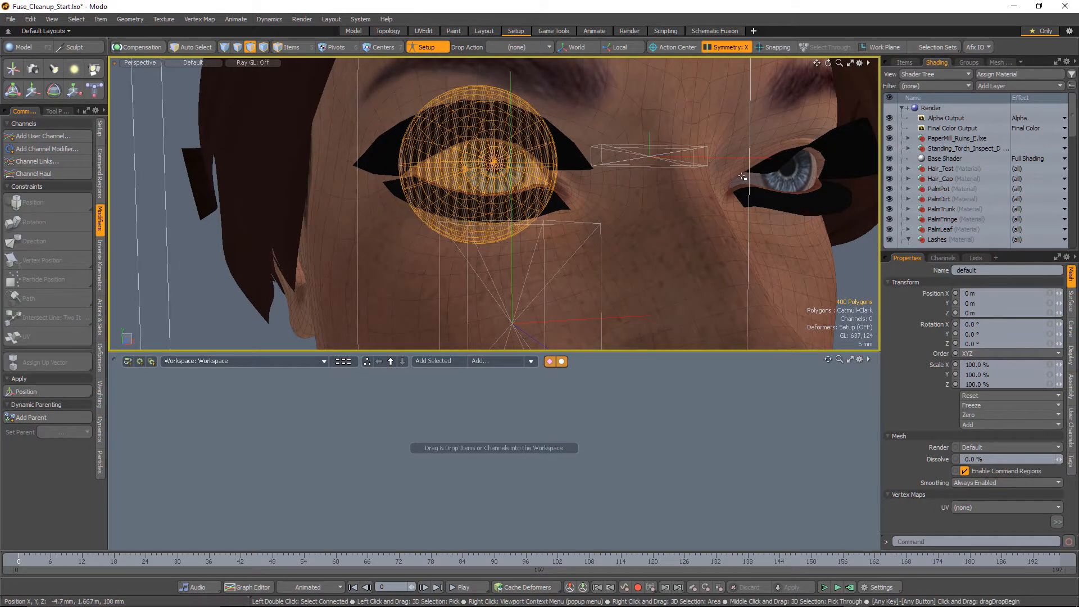
pyautogui.keyDown('shift'); pyautogui.doubleClick(803, 176); pyautogui.keyUp('shift')
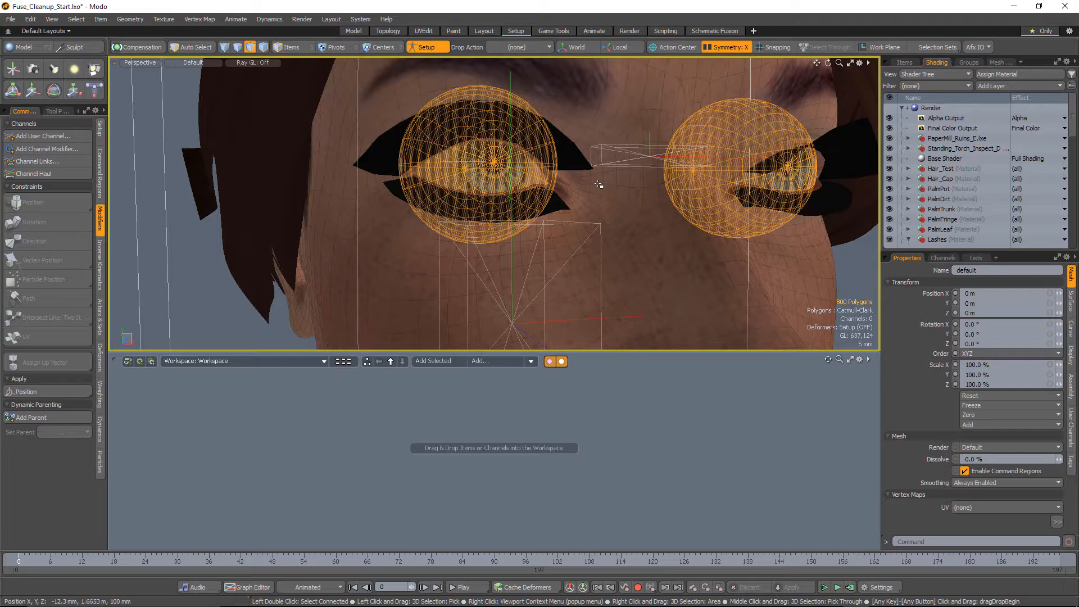
pyautogui.scroll(3, 492, 178)
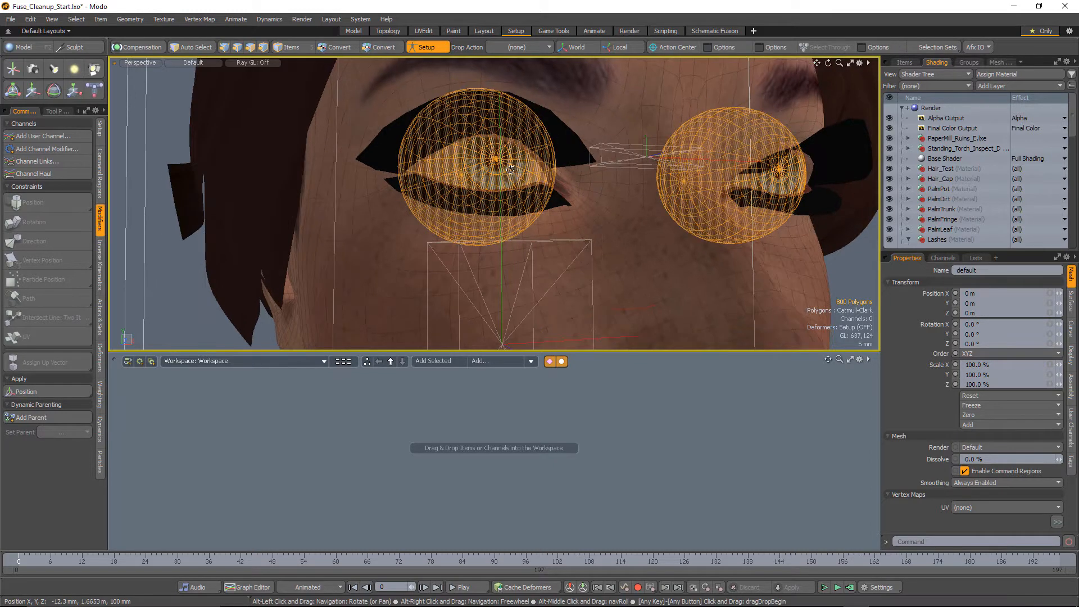
# Step: Select the full ring of pupil polygons at the centre of each of the two eyeballs
pyautogui.click(494, 176)
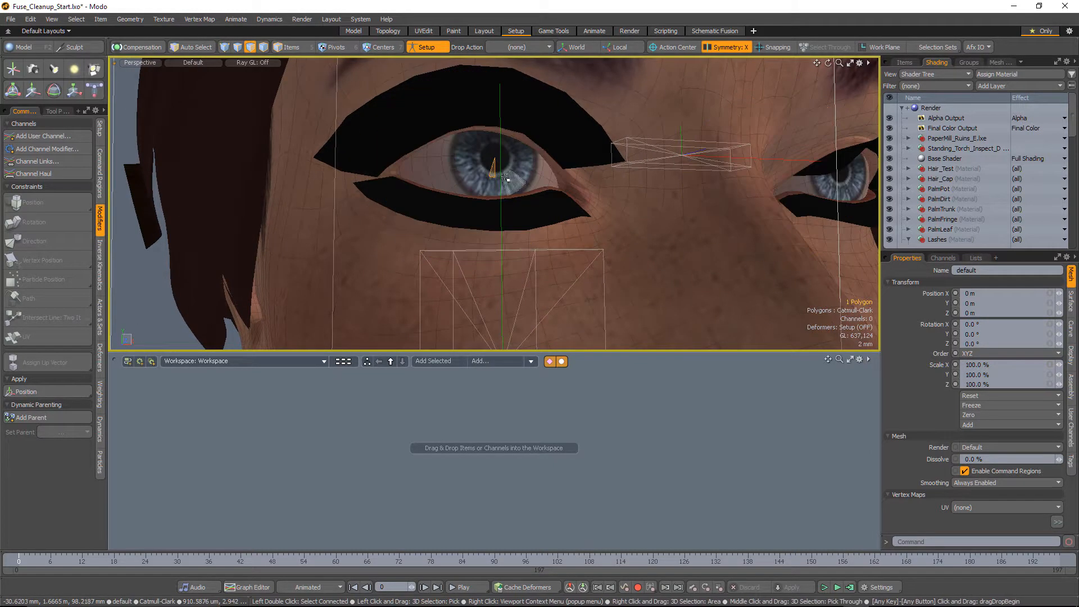
pyautogui.keyDown('alt'); pyautogui.moveTo(495, 173); pyautogui.dragTo(521, 151); pyautogui.keyUp('alt')
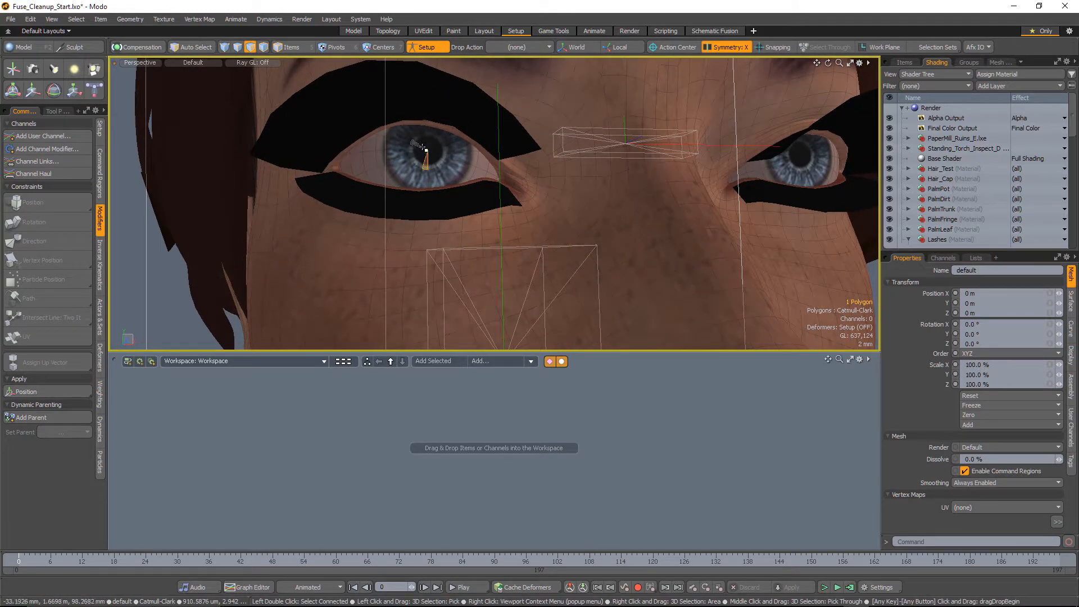
pyautogui.keyDown('alt'); pyautogui.moveTo(431, 163); pyautogui.dragTo(488, 184); pyautogui.keyUp('alt')
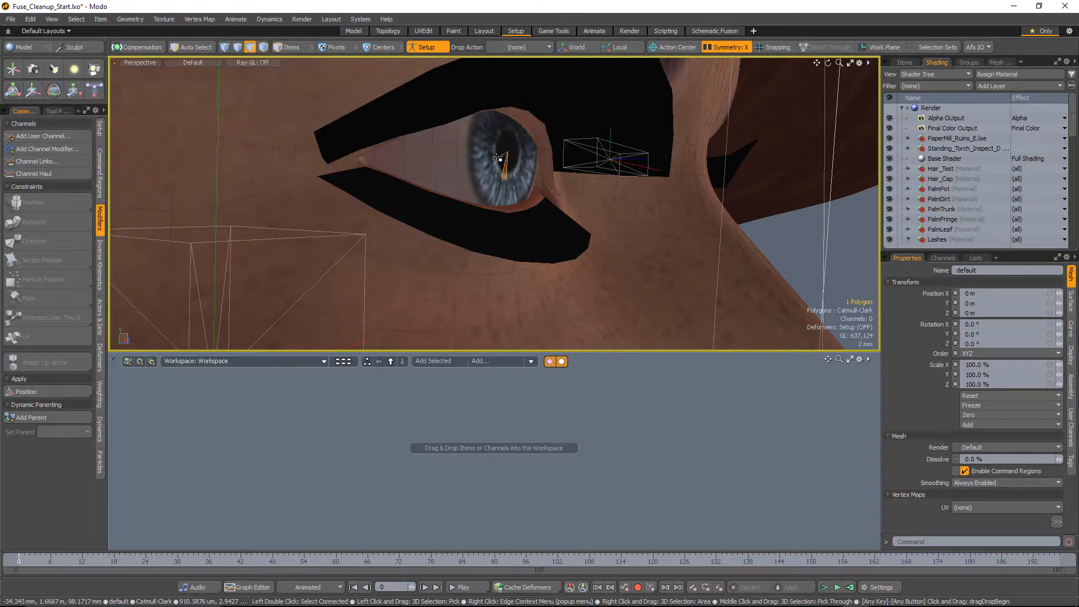
pyautogui.keyDown('alt'); pyautogui.moveTo(498, 159); pyautogui.dragTo(453, 168); pyautogui.keyUp('alt')
pyautogui.press('g')
pyautogui.keyDown('alt'); pyautogui.moveTo(771, 217); pyautogui.dragTo(742, 229); pyautogui.keyUp('alt')
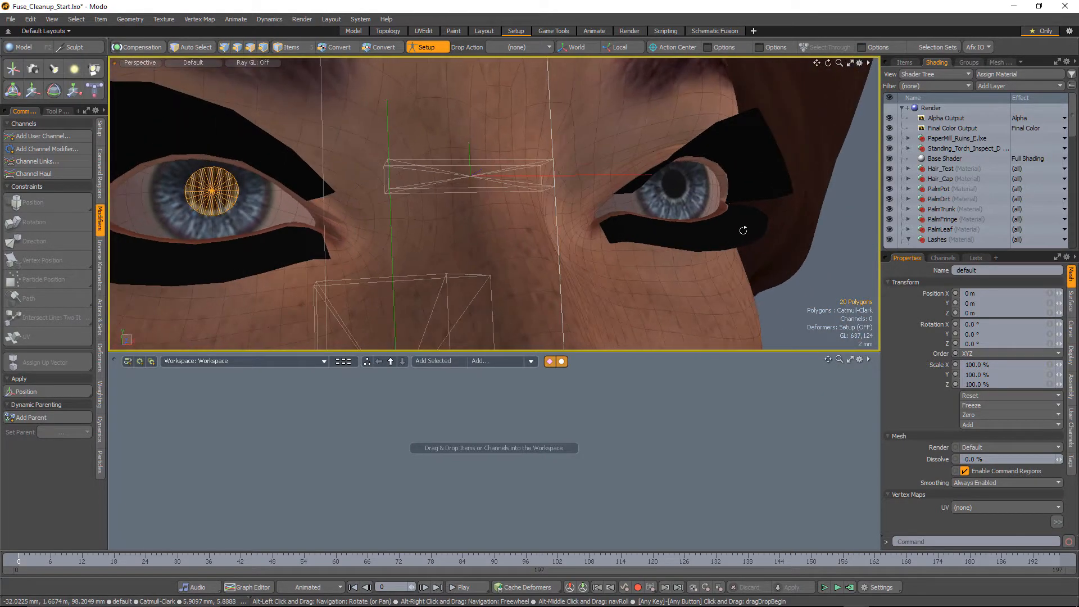
pyautogui.keyDown('shift'); pyautogui.moveTo(677, 194); pyautogui.dragTo(675, 194); pyautogui.keyUp('shift')
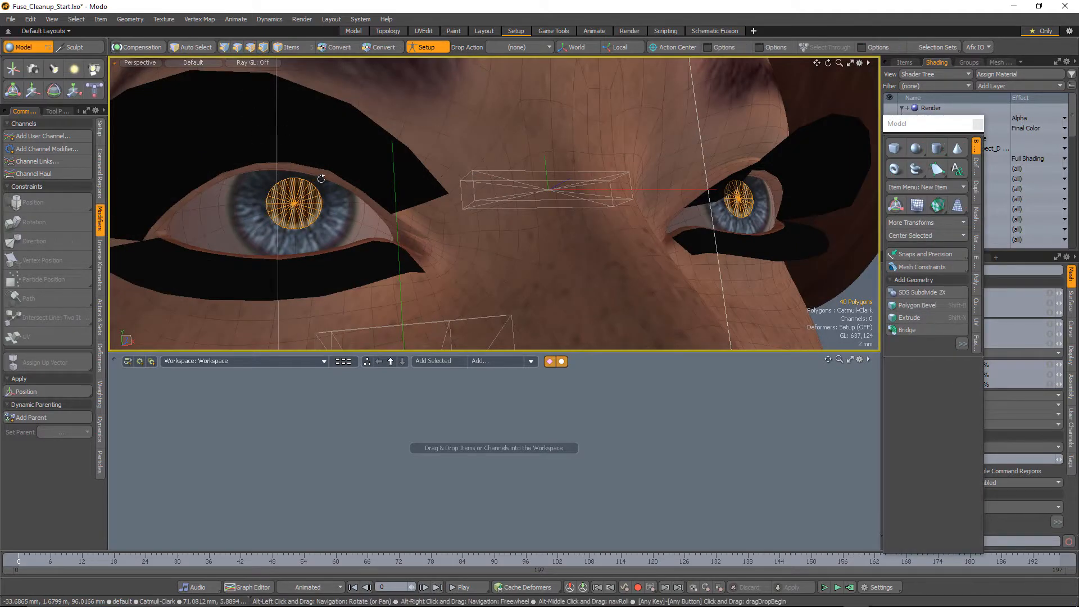
# Step: Convert the pupil selection to its boundary edges and bevel them with an inset value of 300 um
pyautogui.keyDown('alt'); pyautogui.moveTo(382, 187); pyautogui.dragTo(414, 168); pyautogui.keyUp('alt')
pyautogui.keyDown('ctrl'); pyautogui.click(237, 47); pyautogui.keyUp('ctrl')
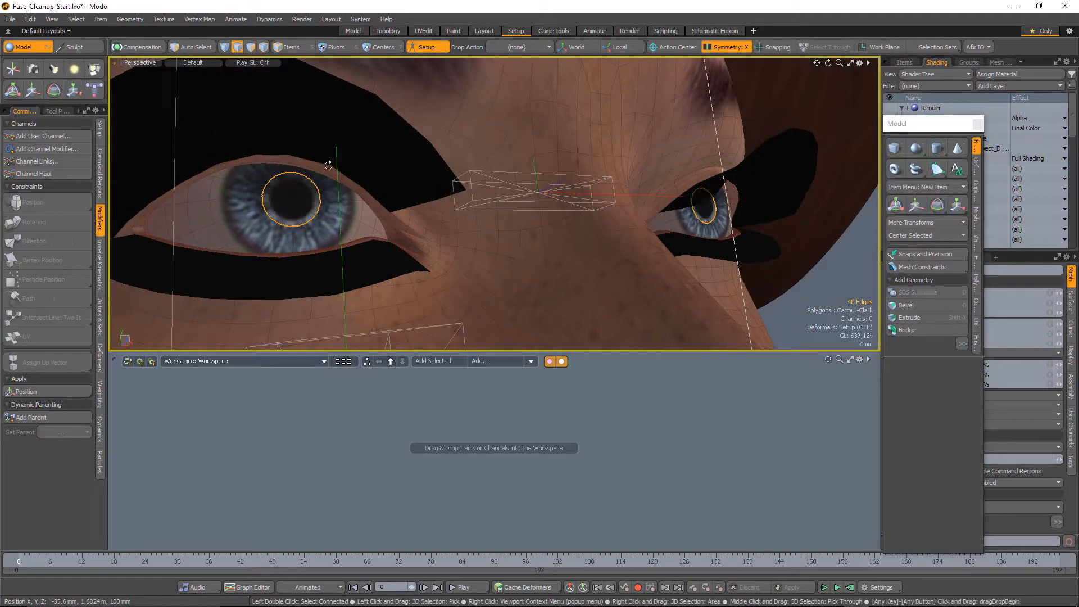
pyautogui.keyDown('alt'); pyautogui.moveTo(449, 207); pyautogui.dragTo(389, 188); pyautogui.keyUp('alt')
pyautogui.press('b')
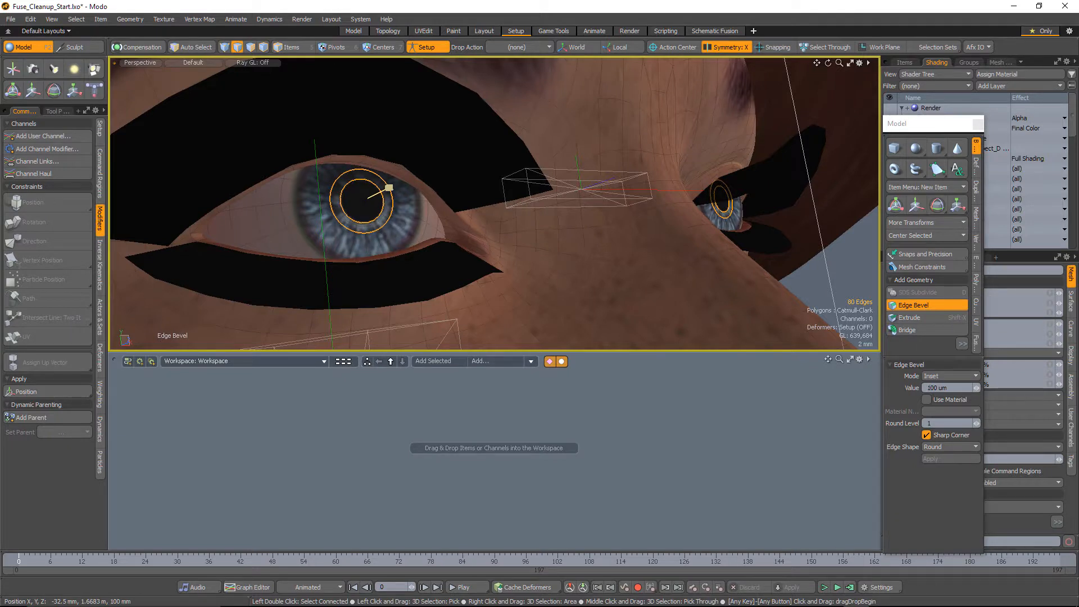
pyautogui.moveTo(389, 187); pyautogui.dragTo(389, 188)
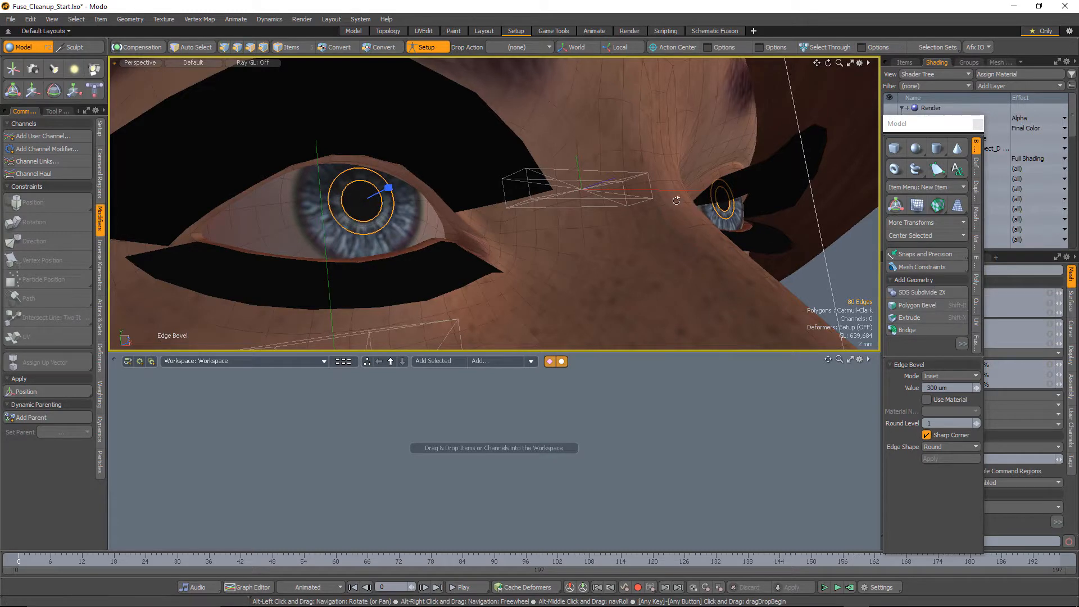
pyautogui.keyDown('alt'); pyautogui.moveTo(584, 213); pyautogui.dragTo(596, 193); pyautogui.keyUp('alt')
pyautogui.press('space')
# Step: Return to the pupil polygons, bevel them inward with a -1.3 mm shift and 80 um inset, and clear the selection
pyautogui.press('space')
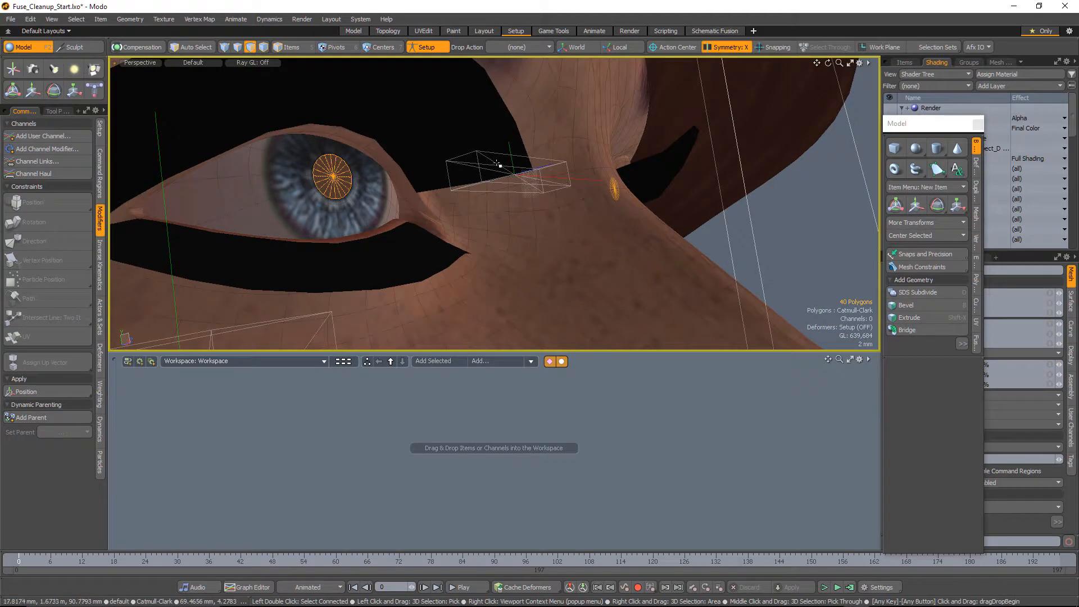
pyautogui.hotkey('shift', 'b')
pyautogui.keyDown('alt'); pyautogui.moveTo(432, 178); pyautogui.dragTo(207, 243); pyautogui.keyUp('alt')
pyautogui.scroll(2, 360, 186)
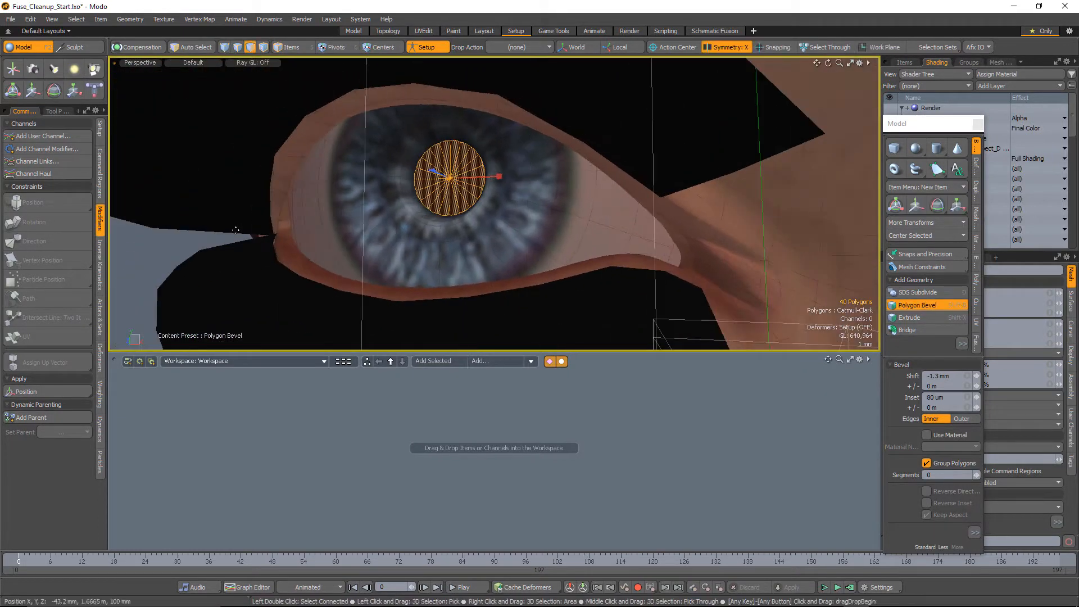
pyautogui.press('space')
pyautogui.click(169, 250)
pyautogui.scroll(5, 426, 174)
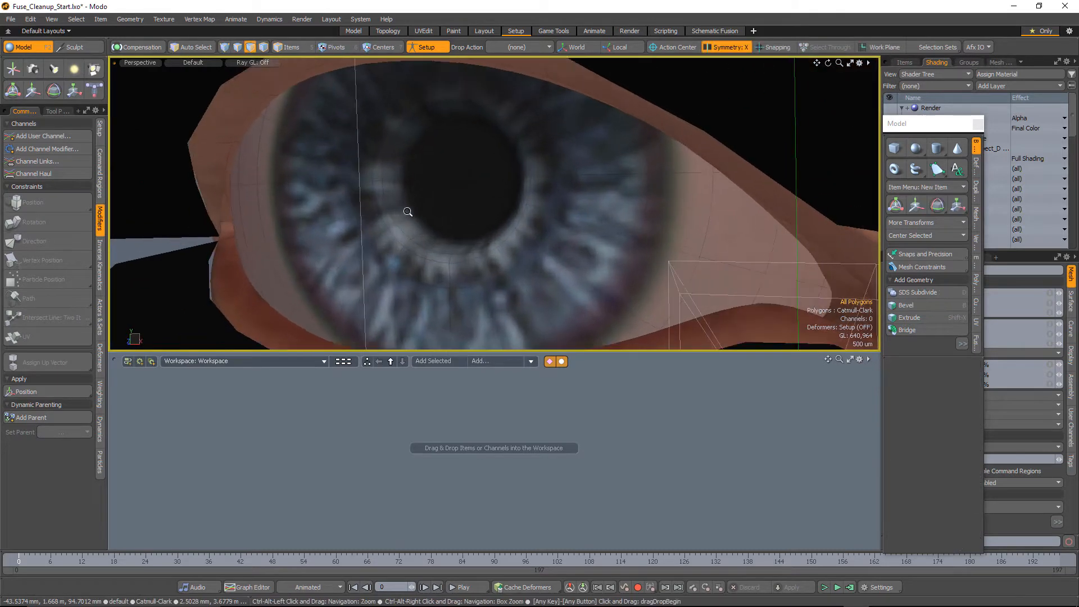
pyautogui.moveTo(461, 180); pyautogui.dragTo(430, 205, button='right')
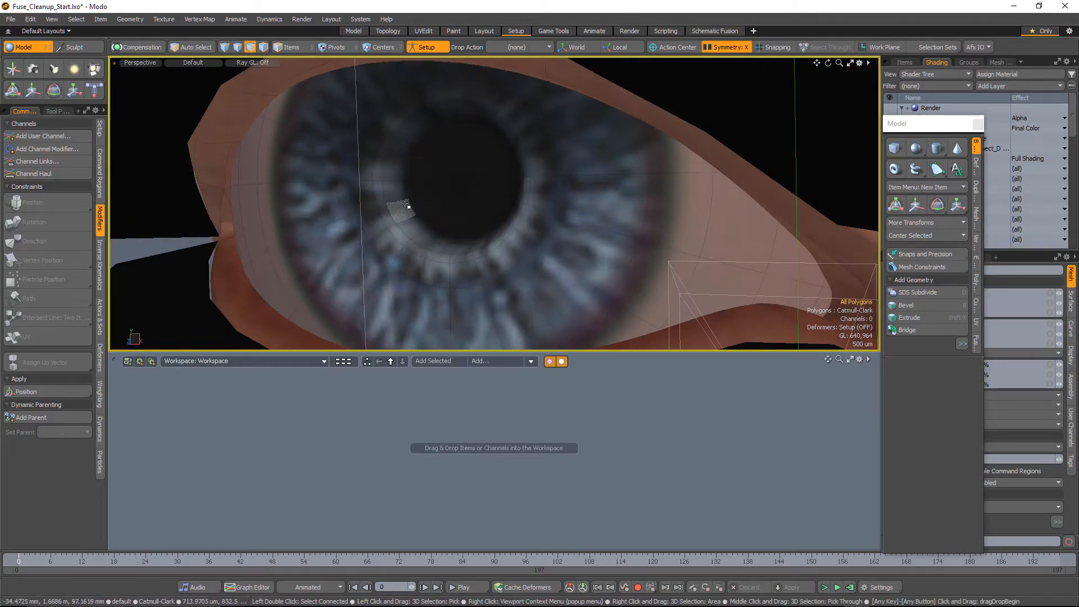
pyautogui.scroll(-3, 423, 194)
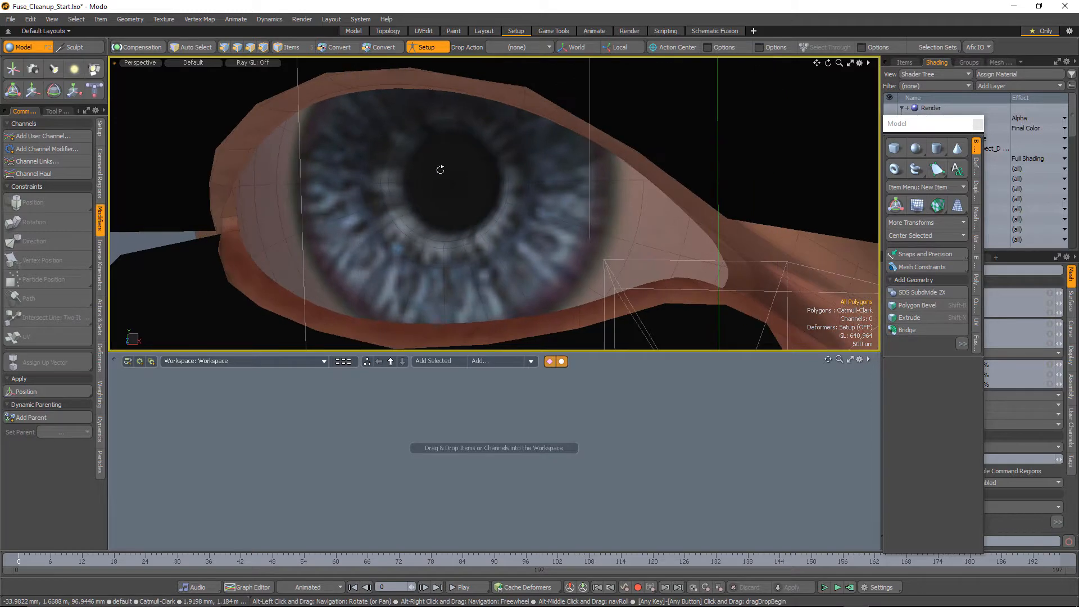
pyautogui.scroll(-4, 425, 185)
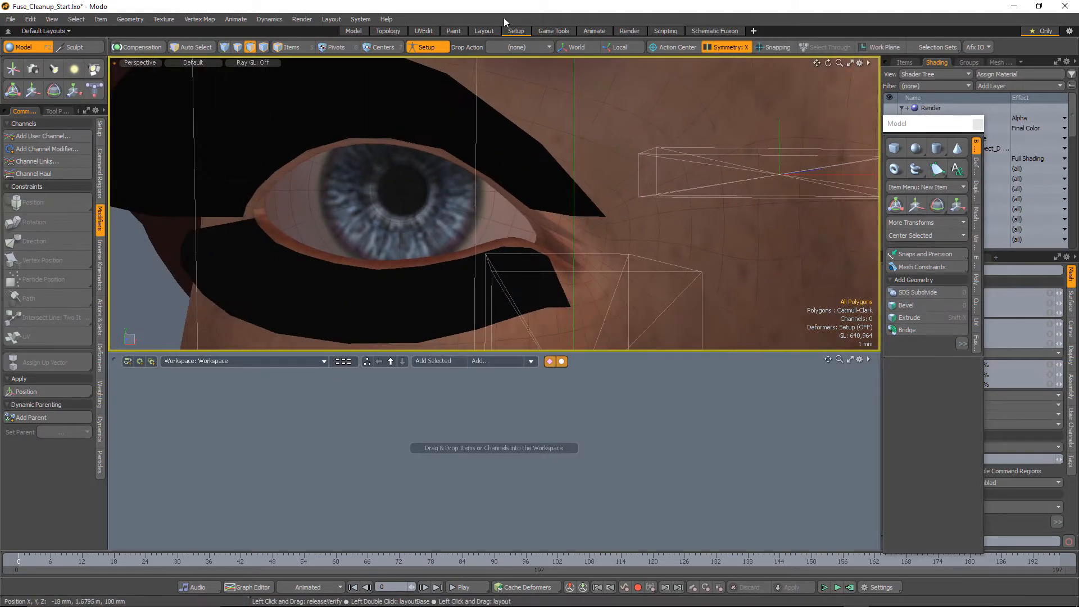
# Step: Switch to the UV editing layout and select the recessed pupil polygons of one eye
pyautogui.click(425, 32)
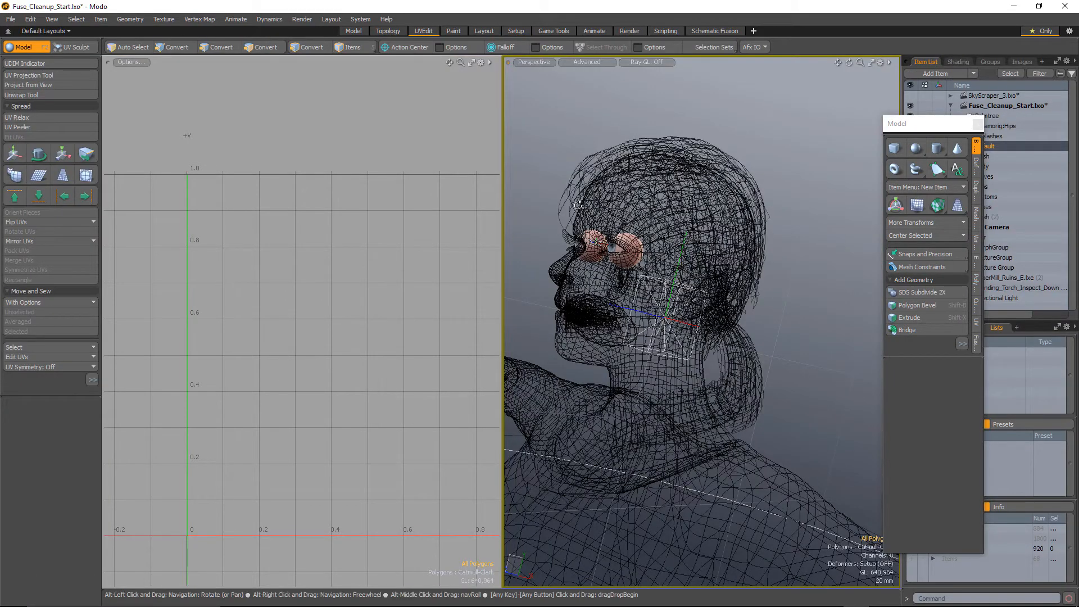
pyautogui.keyDown('alt'); pyautogui.moveTo(601, 231); pyautogui.dragTo(671, 237); pyautogui.keyUp('alt')
pyautogui.scroll(5, 671, 238)
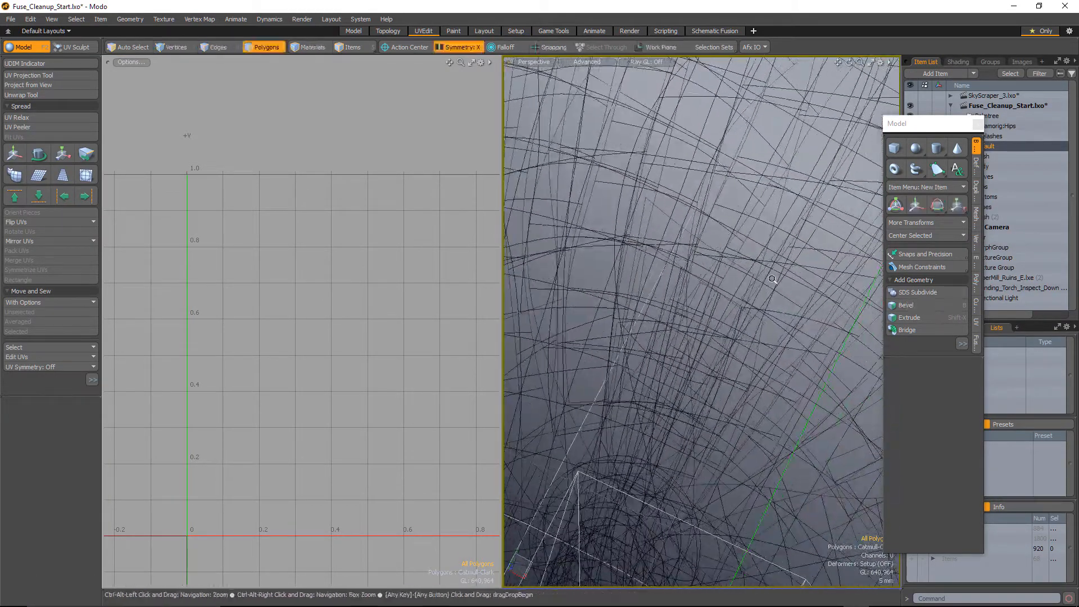
pyautogui.scroll(-3, 556, 257)
pyautogui.scroll(1, 556, 257)
pyautogui.scroll(4, 556, 256)
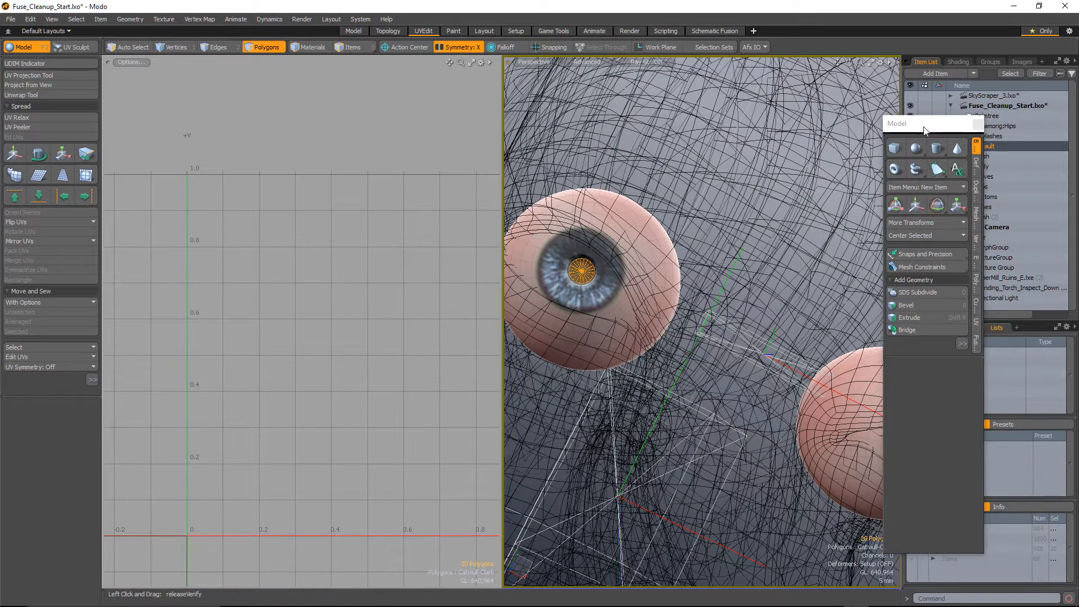
# Step: Close the floating modelling palette and display the eyeballs' defaultDiffuseUVLayer UV map
pyautogui.moveTo(946, 131); pyautogui.dragTo(827, 113)
pyautogui.click(858, 107)
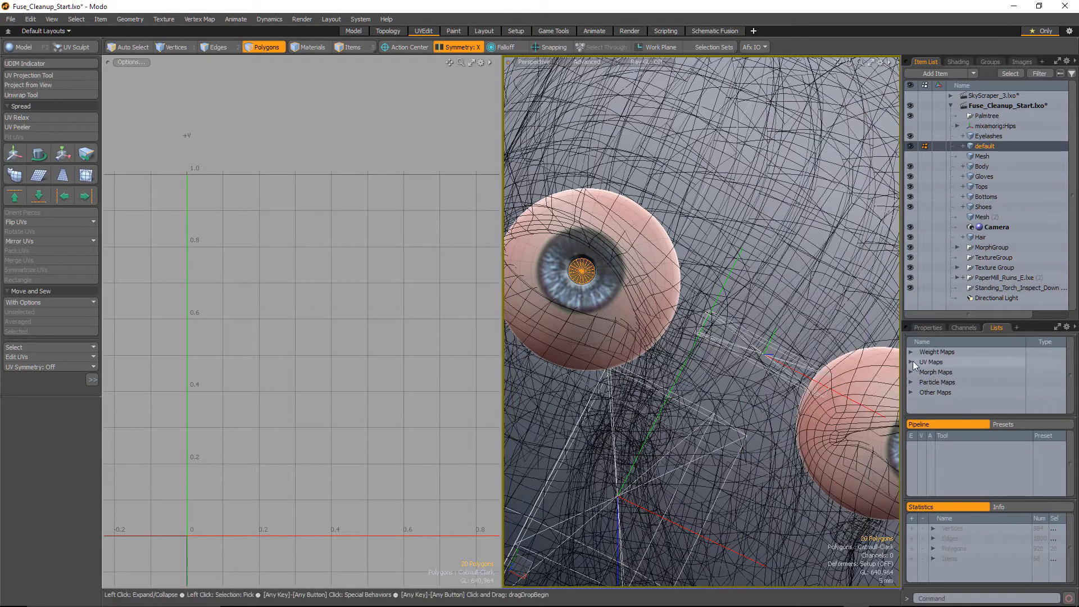
pyautogui.click(911, 362)
pyautogui.click(962, 372)
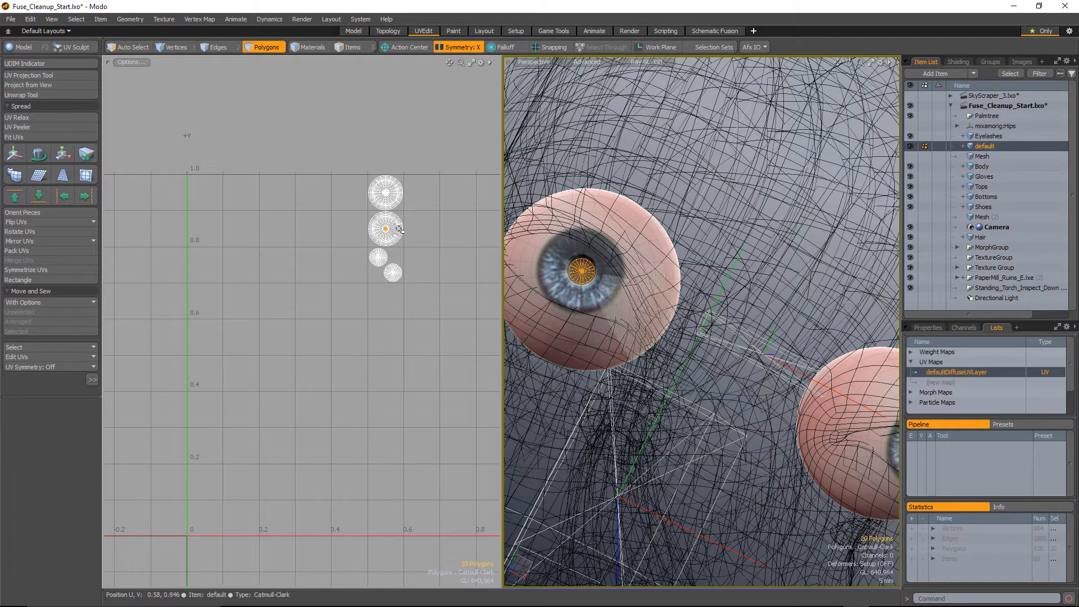
# Step: Set the UV view's backdrop image to Tomb_Raider_Body_Diffuse
pyautogui.scroll(5, 393, 264)
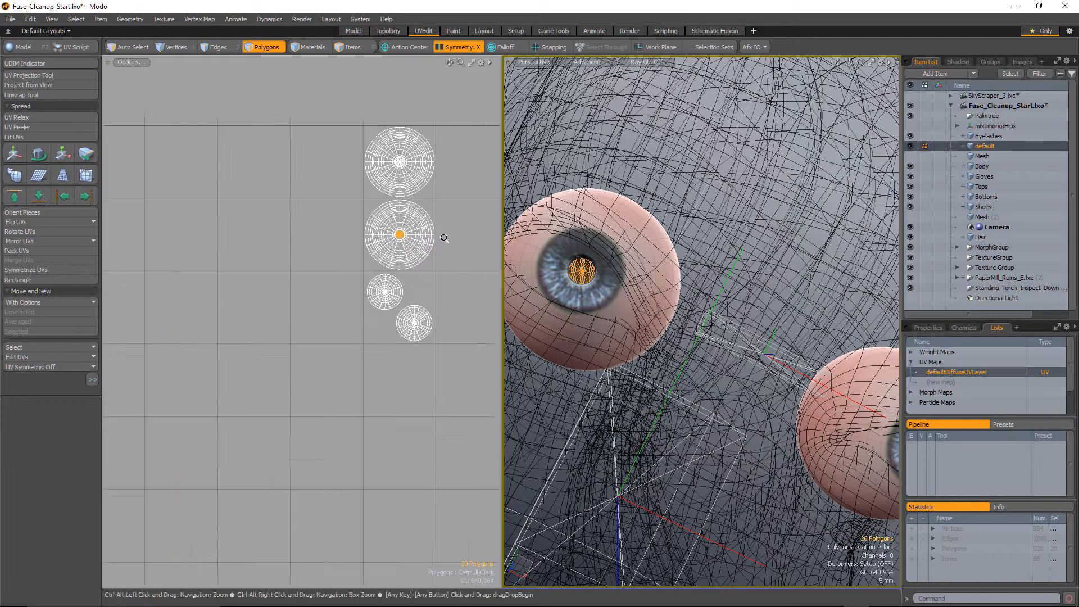
pyautogui.click(129, 61)
pyautogui.moveTo(144, 215)
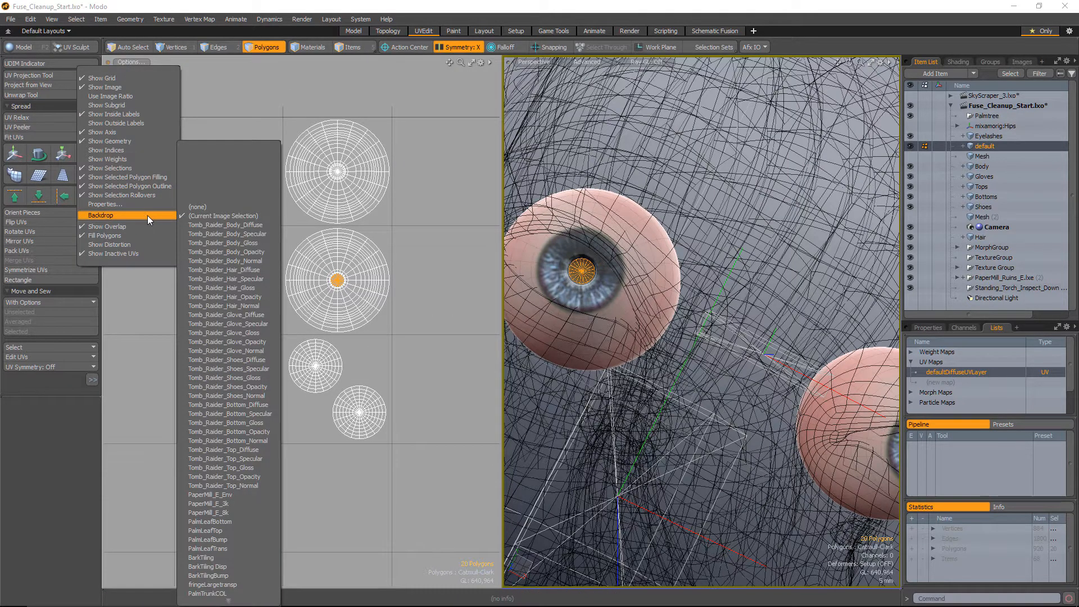
pyautogui.click(251, 226)
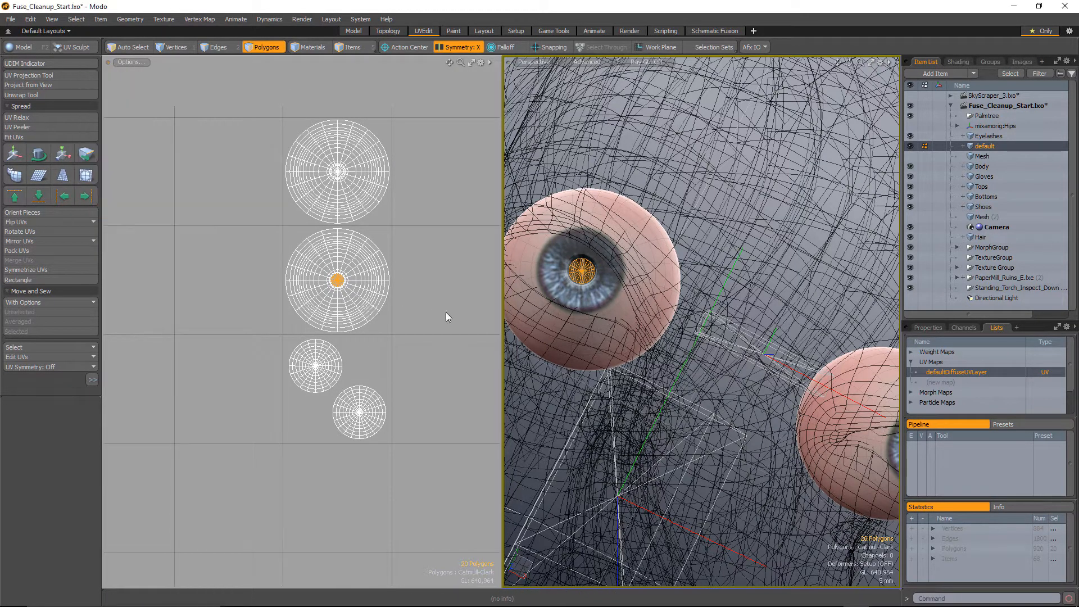
# Step: Grow the first eye's pupil polygon selection by one ring and scale its UVs to 73%
pyautogui.scroll(10, 347, 277)
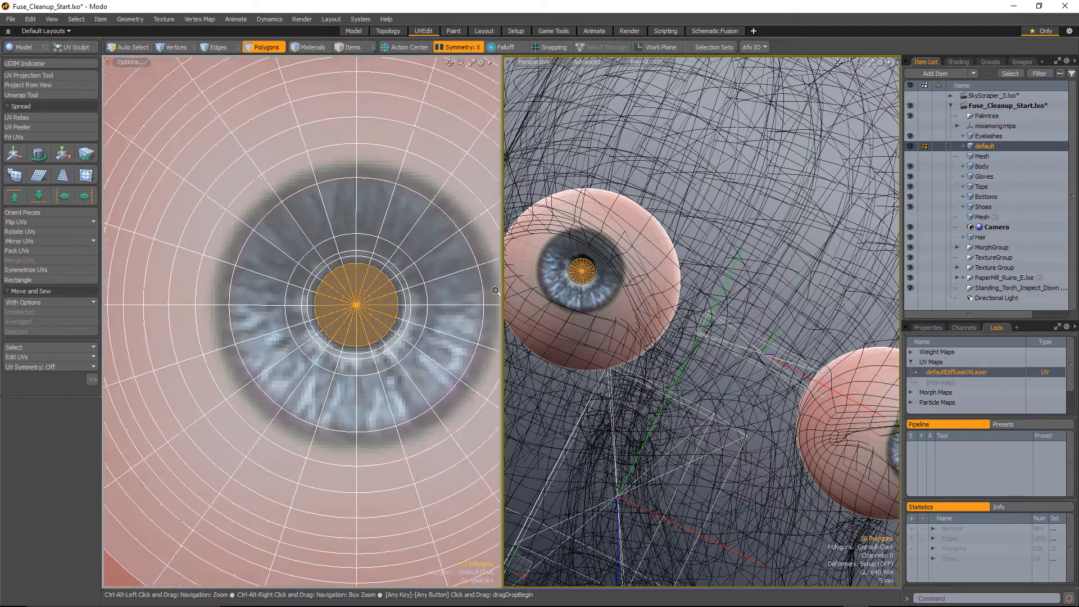
pyautogui.keyDown('alt'); pyautogui.keyDown('shift'); pyautogui.moveTo(349, 278); pyautogui.dragTo(360, 268); pyautogui.keyUp('shift'); pyautogui.keyUp('alt')
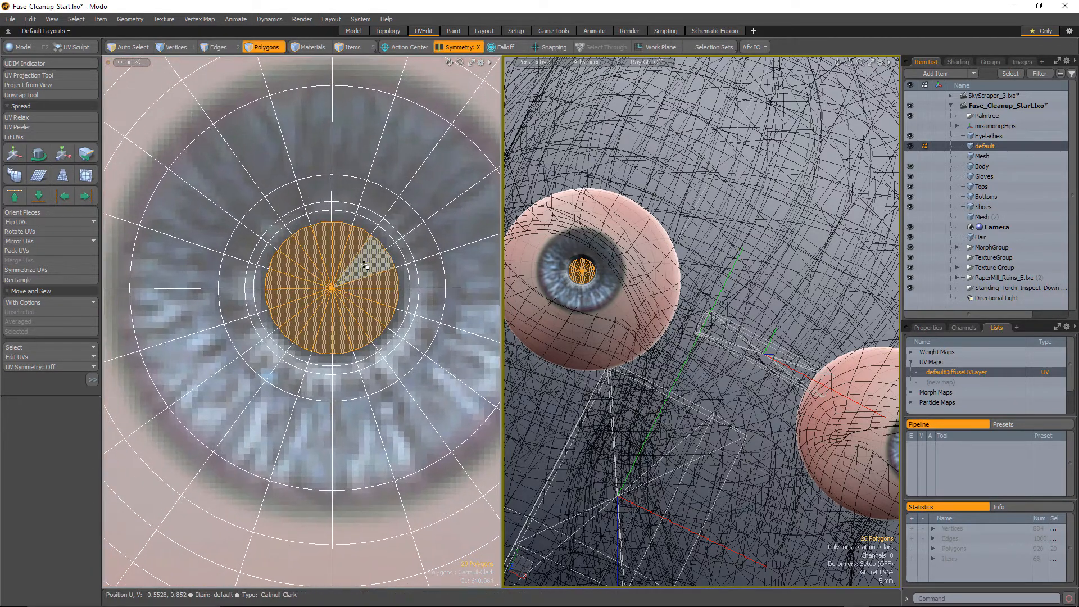
pyautogui.hotkey('shift', 'Up')
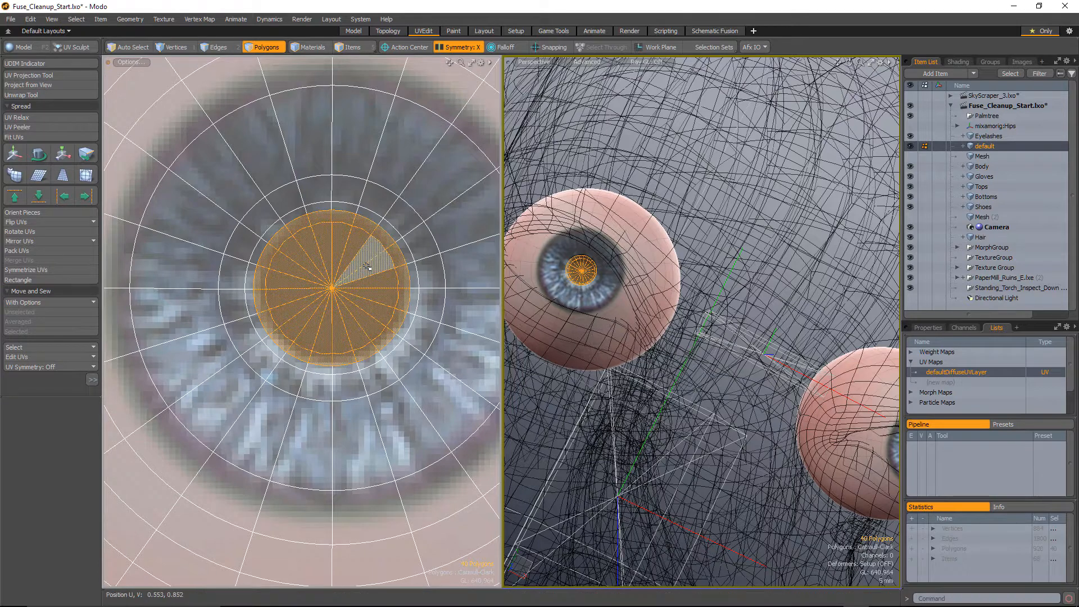
pyautogui.press('y')
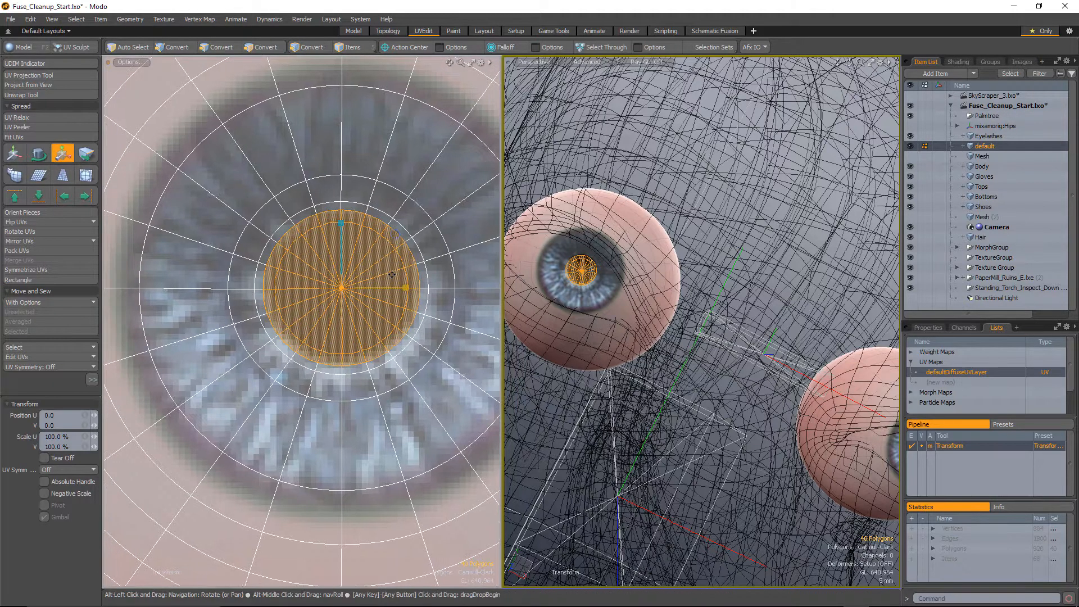
pyautogui.moveTo(385, 236)
pyautogui.keyDown('alt'); pyautogui.keyDown('shift'); pyautogui.mouseDown()
pyautogui.moveTo(396, 236)
pyautogui.moveTo(383, 234)
pyautogui.mouseUp(); pyautogui.keyUp('shift'); pyautogui.keyUp('alt')
pyautogui.keyDown('ctrl'); pyautogui.keyDown('alt'); pyautogui.moveTo(595, 253); pyautogui.dragTo(665, 258); pyautogui.keyUp('alt'); pyautogui.keyUp('ctrl')
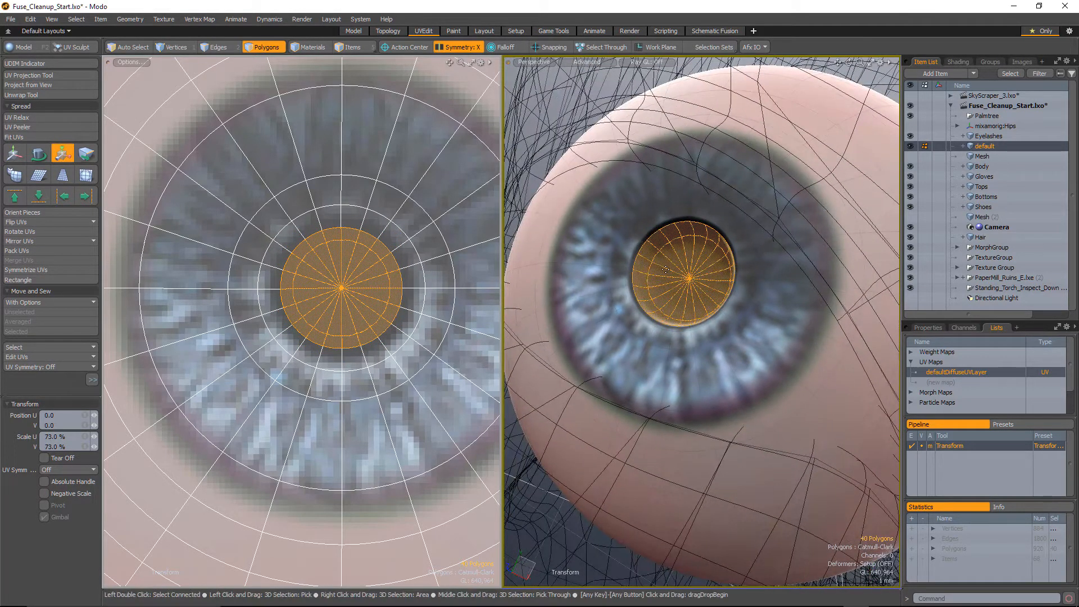
pyautogui.press('q')
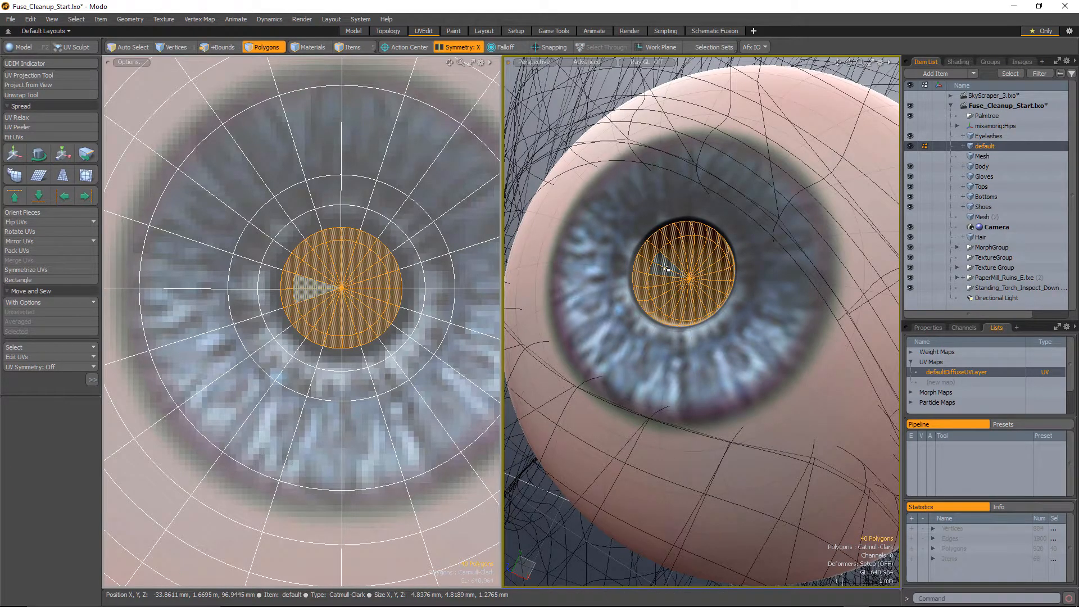
# Step: Select the other eye's recessed pupil polygons plus one surrounding ring and scale their UVs to 79%
pyautogui.hotkey('shift', 'Down')
pyautogui.keyDown('ctrl'); pyautogui.keyDown('alt'); pyautogui.moveTo(696, 270); pyautogui.dragTo(679, 315); pyautogui.keyUp('alt'); pyautogui.keyUp('ctrl')
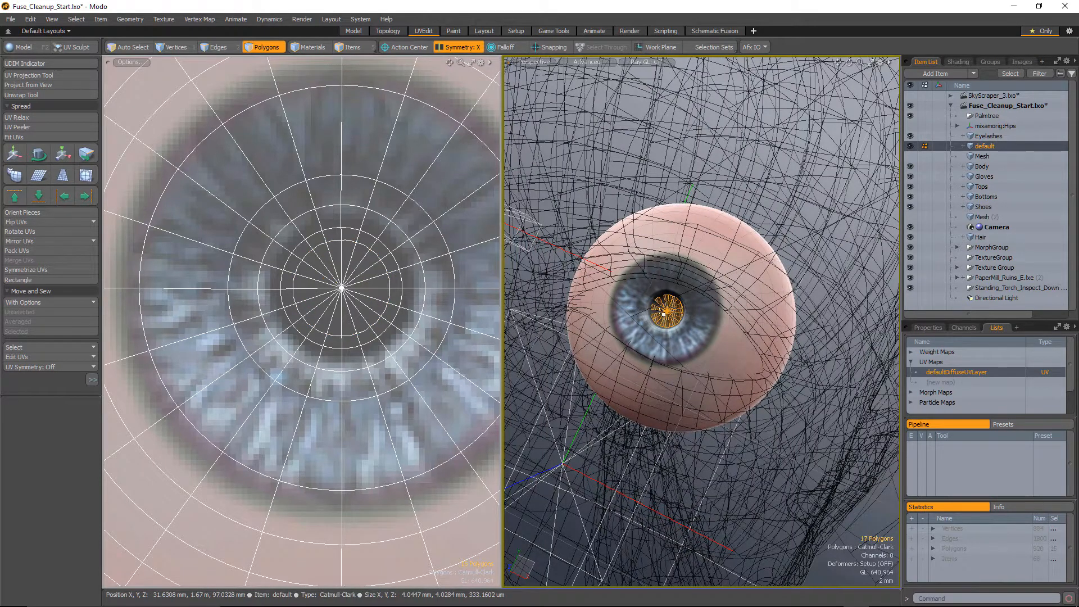
pyautogui.hotkey('shift', 'a')
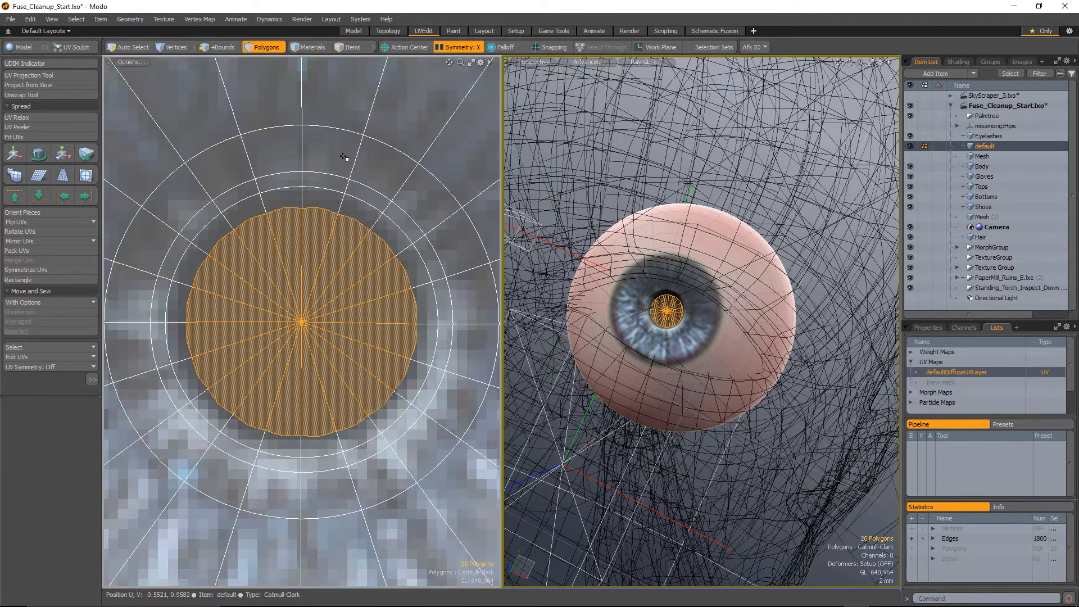
pyautogui.hotkey('shift', 'Up')
pyautogui.press('y')
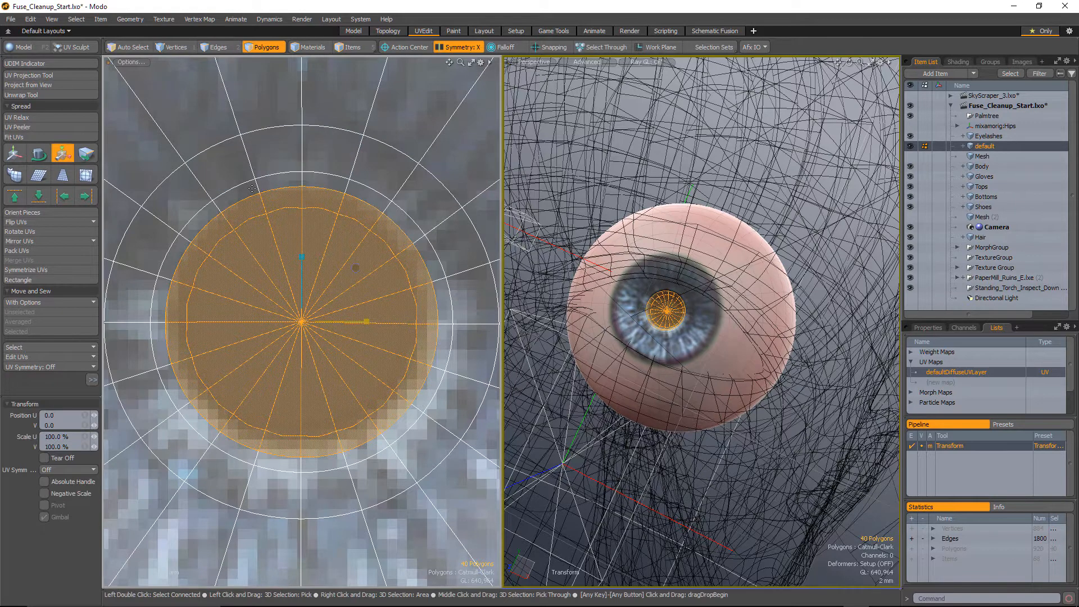
pyautogui.moveTo(358, 269); pyautogui.dragTo(323, 274)
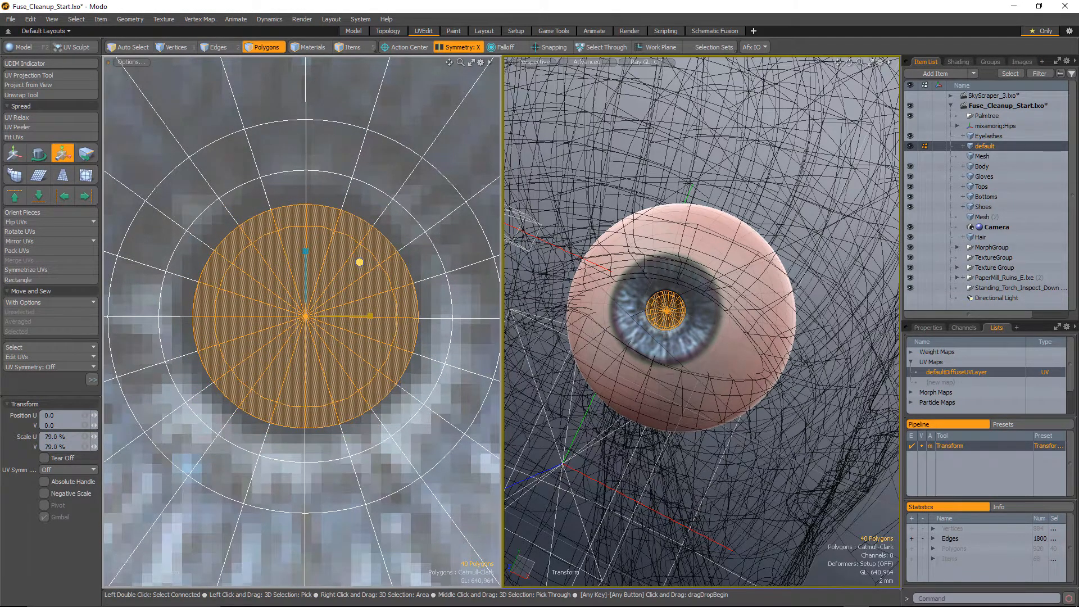
pyautogui.press('space')
# Step: Select the innermost pupil polygons of both eyes, apply a polygon bevel, and clear the selection
pyautogui.keyDown('alt'); pyautogui.moveTo(644, 325); pyautogui.dragTo(631, 260); pyautogui.keyUp('alt')
pyautogui.keyDown('shift'); pyautogui.click(628, 227); pyautogui.keyUp('shift')
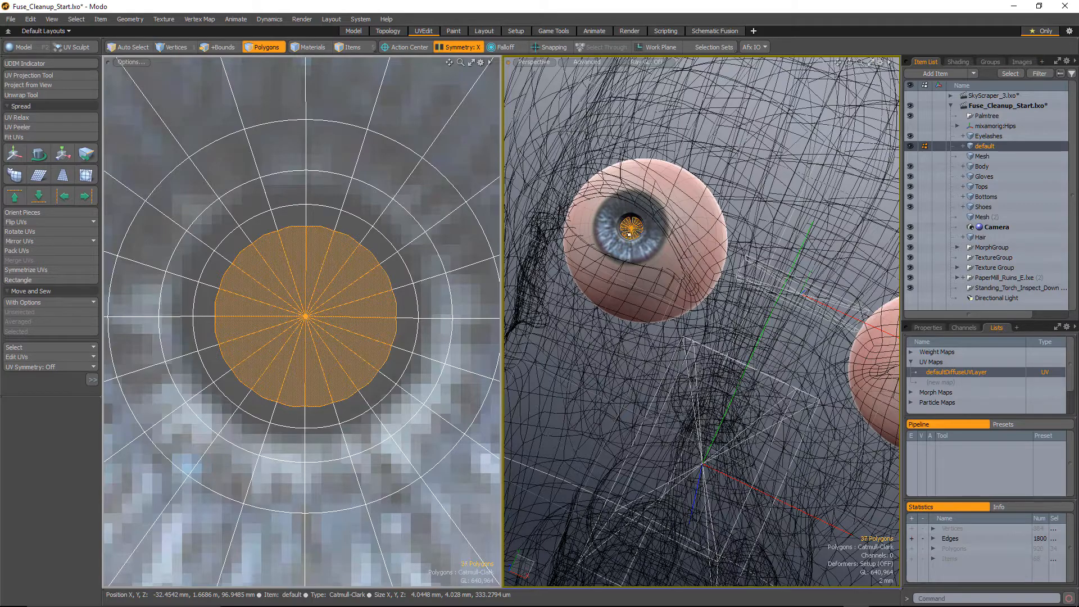
pyautogui.keyDown('alt'); pyautogui.moveTo(638, 232); pyautogui.dragTo(649, 247); pyautogui.keyUp('alt')
pyautogui.press('b')
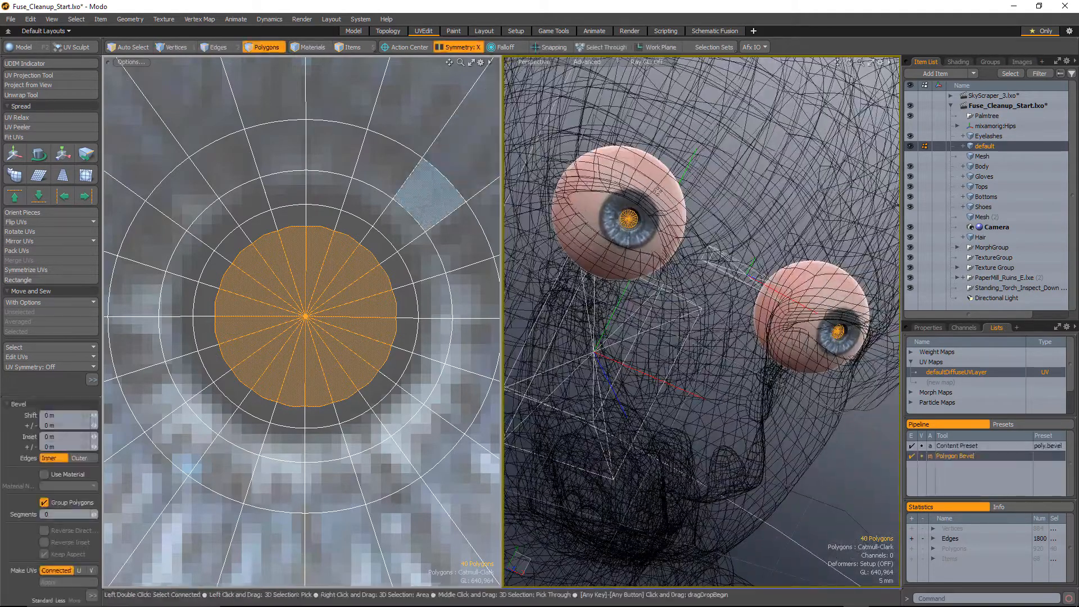
pyautogui.keyDown('alt'); pyautogui.moveTo(661, 203); pyautogui.dragTo(612, 257); pyautogui.keyUp('alt')
pyautogui.press('q')
pyautogui.click(510, 176)
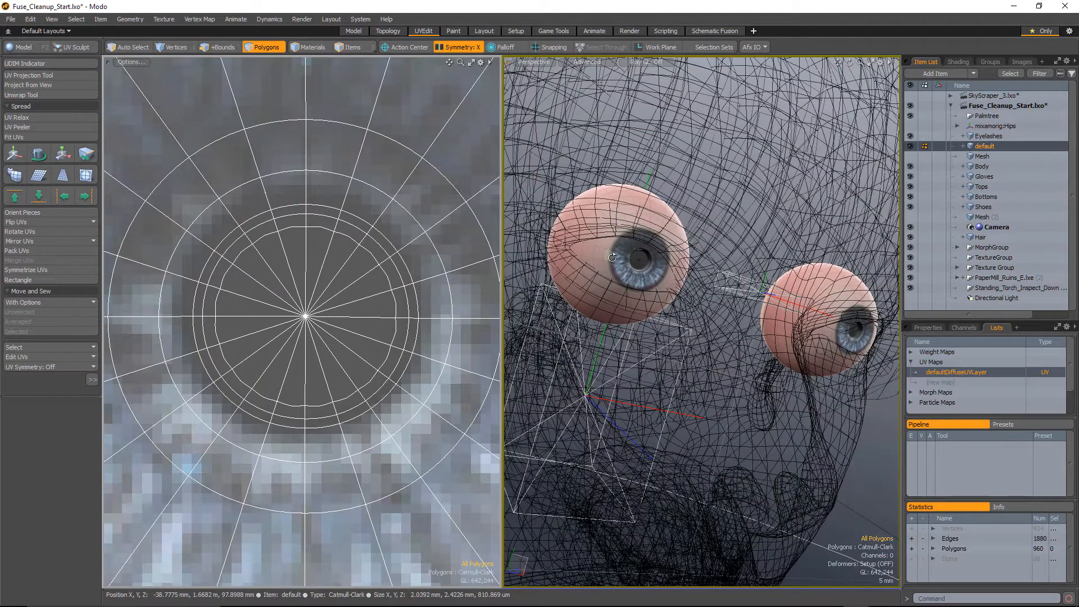
# Step: Restore the pupil polygon selection and grow it outward to the ring just beyond the pupils' edges in both eyes
pyautogui.hotkey('ctrl', 'z')
pyautogui.hotkey('shift', 'Up')
pyautogui.hotkey('shift', 'Up')
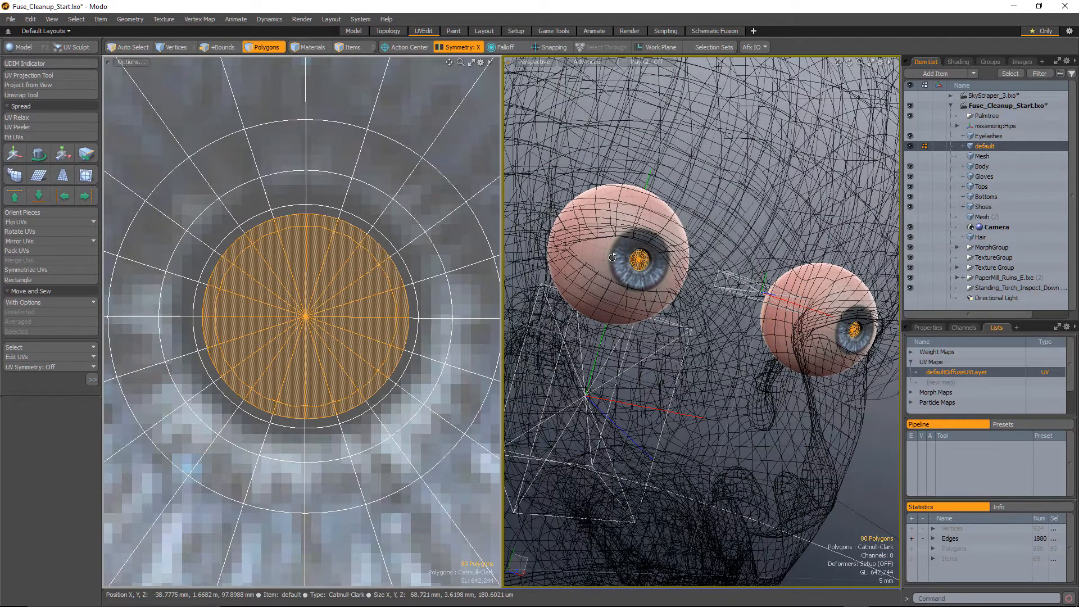
pyautogui.hotkey('shift', 'Up')
pyautogui.hotkey('shift', 'Up')
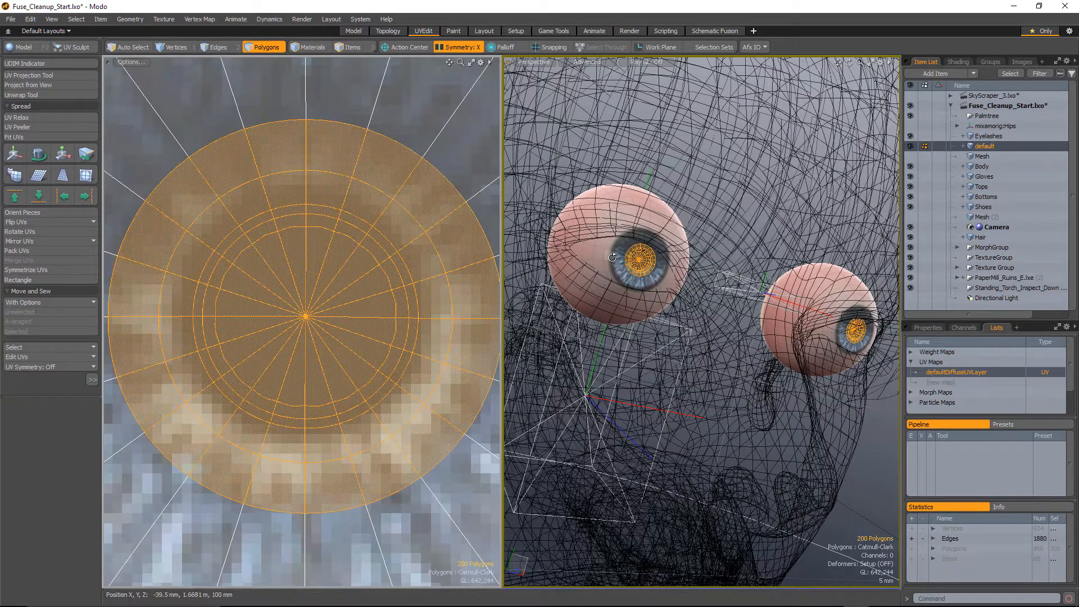
# Step: Move the selected pupil and inner iris polygons -600 um in Z, and clear the selection
pyautogui.press('w')
pyautogui.keyDown('alt'); pyautogui.moveTo(596, 265); pyautogui.dragTo(717, 225); pyautogui.keyUp('alt')
pyautogui.scroll(3, 658, 242)
pyautogui.moveTo(657, 255); pyautogui.dragTo(655, 254)
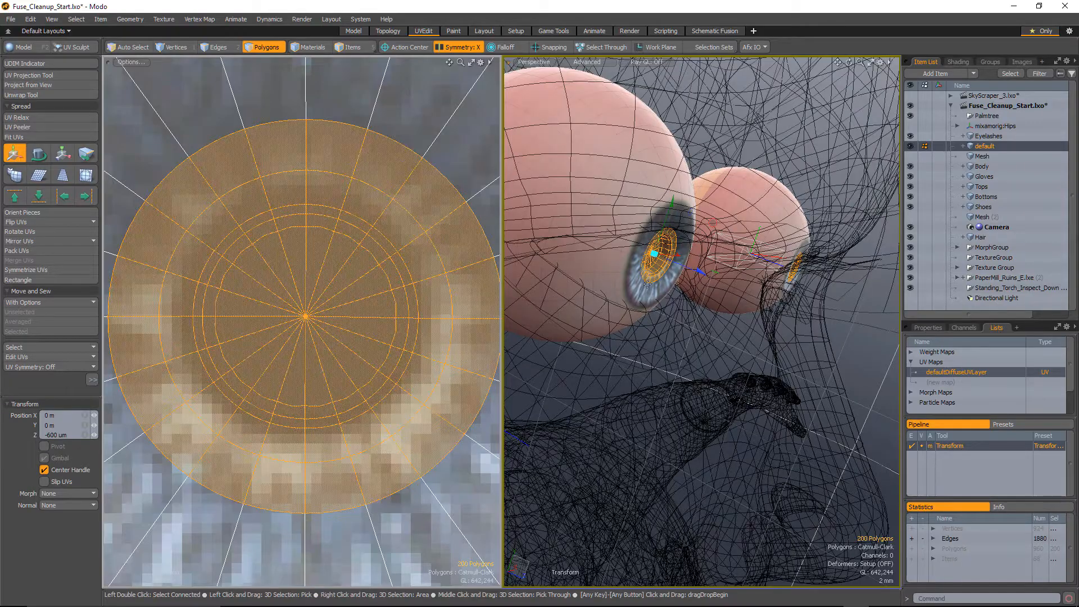
pyautogui.scroll(-3, 710, 302)
pyautogui.keyDown('alt'); pyautogui.moveTo(710, 303); pyautogui.dragTo(677, 298); pyautogui.keyUp('alt')
pyautogui.press('q')
pyautogui.click(847, 337)
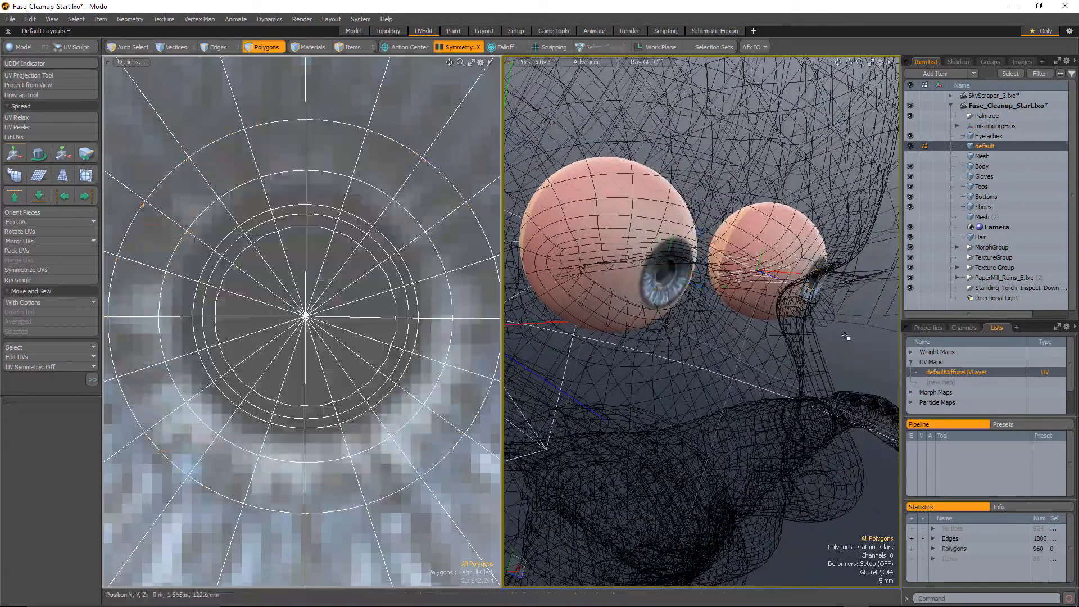
pyautogui.scroll(-3, 847, 337)
pyautogui.keyDown('alt'); pyautogui.moveTo(595, 203); pyautogui.dragTo(751, 317); pyautogui.keyUp('alt')
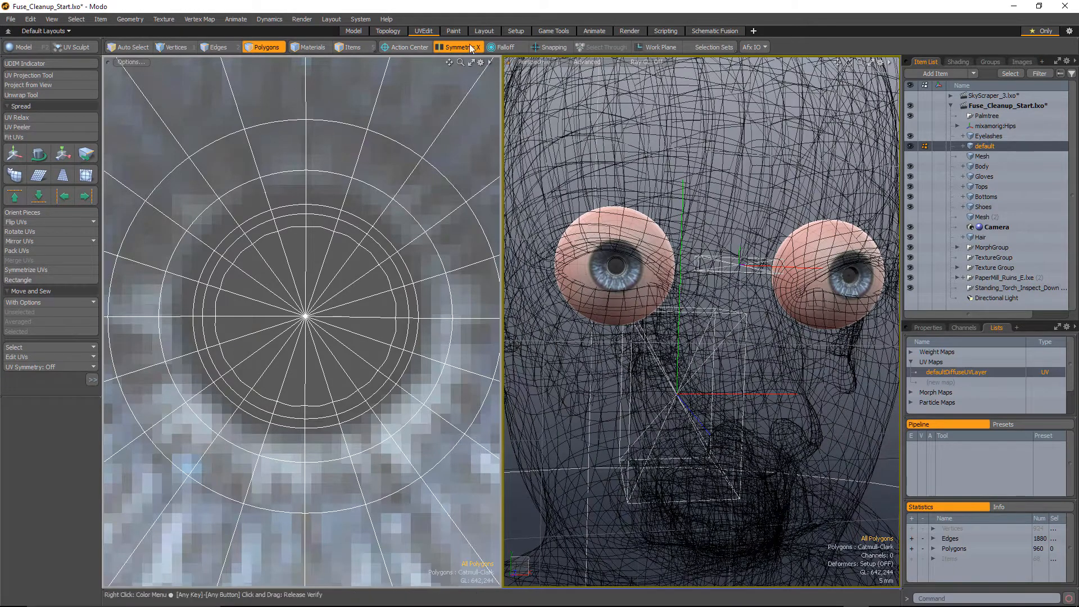
# Step: Switch to the Setup layout, select all connected polygons of both eyeballs, and set the action center to Local
pyautogui.click(519, 31)
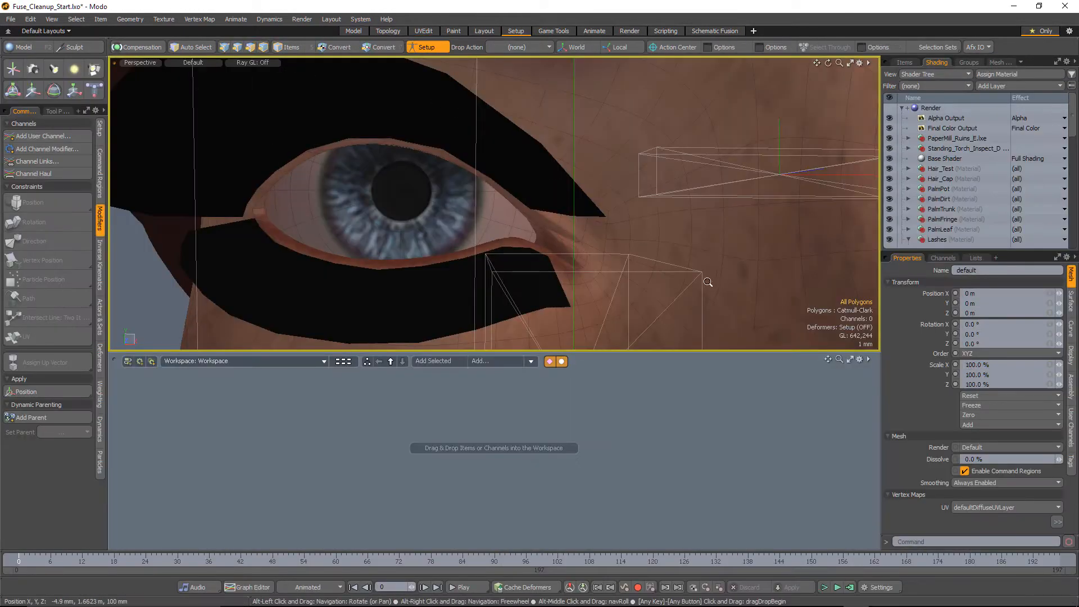
pyautogui.keyDown('alt'); pyautogui.keyDown('shift'); pyautogui.moveTo(685, 239); pyautogui.dragTo(538, 186); pyautogui.keyUp('shift'); pyautogui.keyUp('alt')
pyautogui.hotkey('ctrl', 'z')
pyautogui.press('Escape')
pyautogui.doubleClick(531, 194)
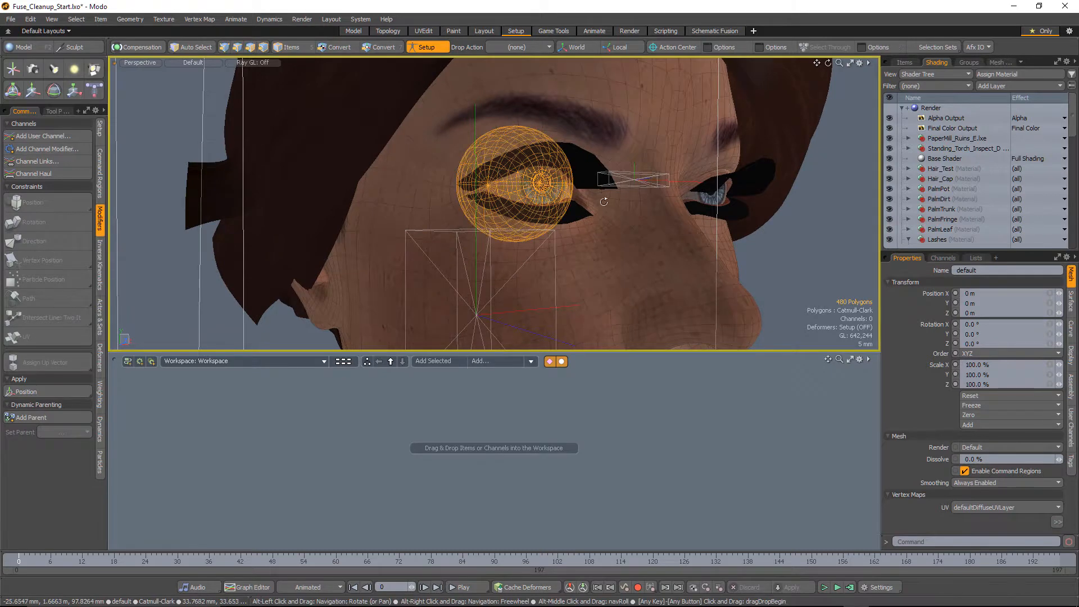
pyautogui.keyDown('shift'); pyautogui.doubleClick(699, 198); pyautogui.keyUp('shift')
pyautogui.keyDown('alt'); pyautogui.moveTo(699, 198); pyautogui.dragTo(609, 207); pyautogui.keyUp('alt')
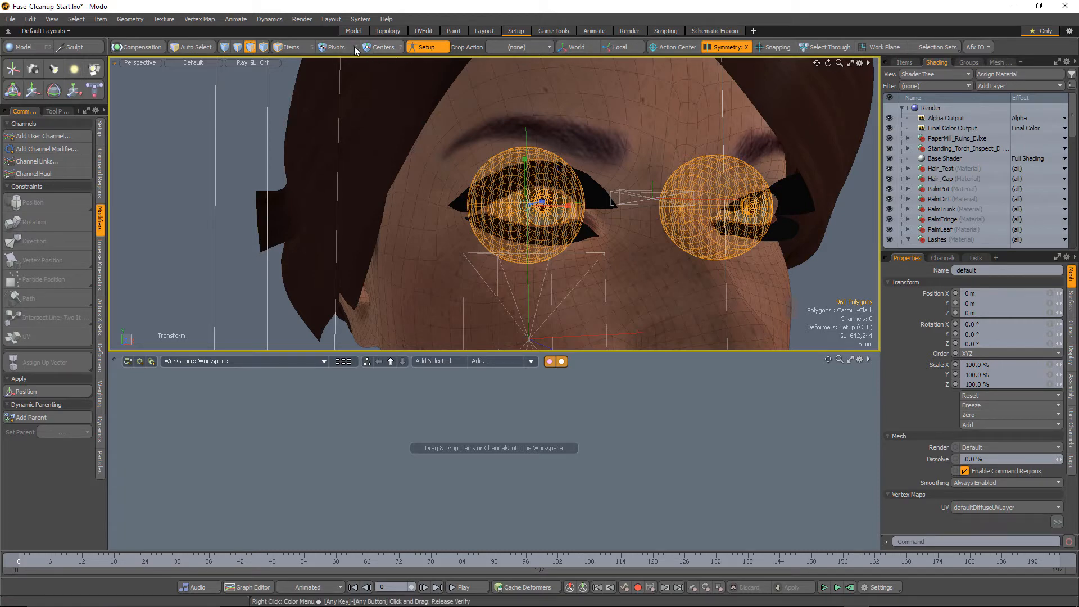
pyautogui.click(672, 47)
pyautogui.click(672, 144)
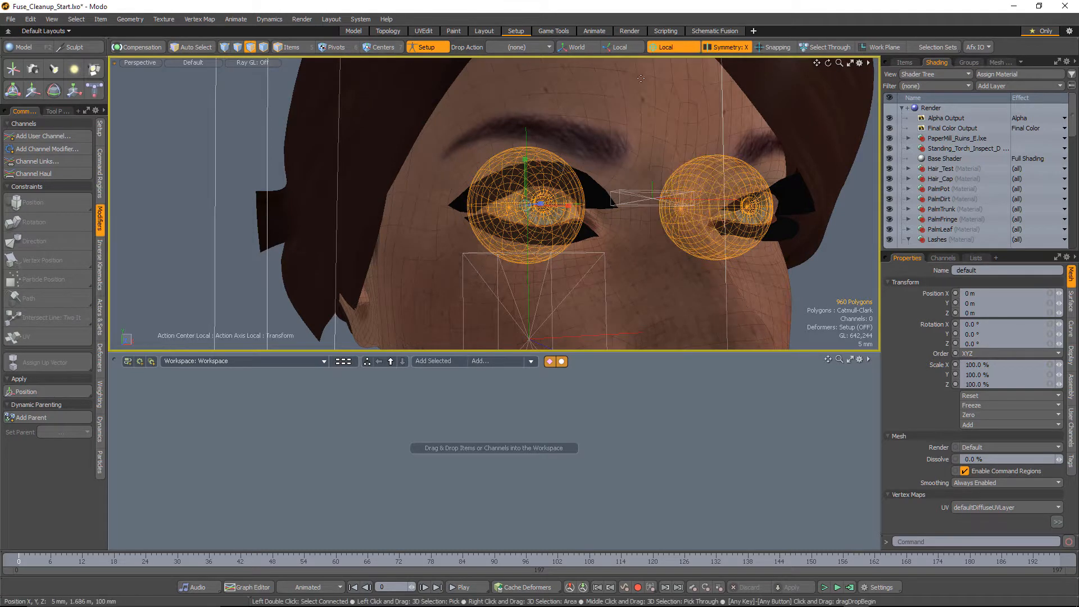
pyautogui.keyDown('alt'); pyautogui.moveTo(596, 225); pyautogui.dragTo(518, 197); pyautogui.keyUp('alt')
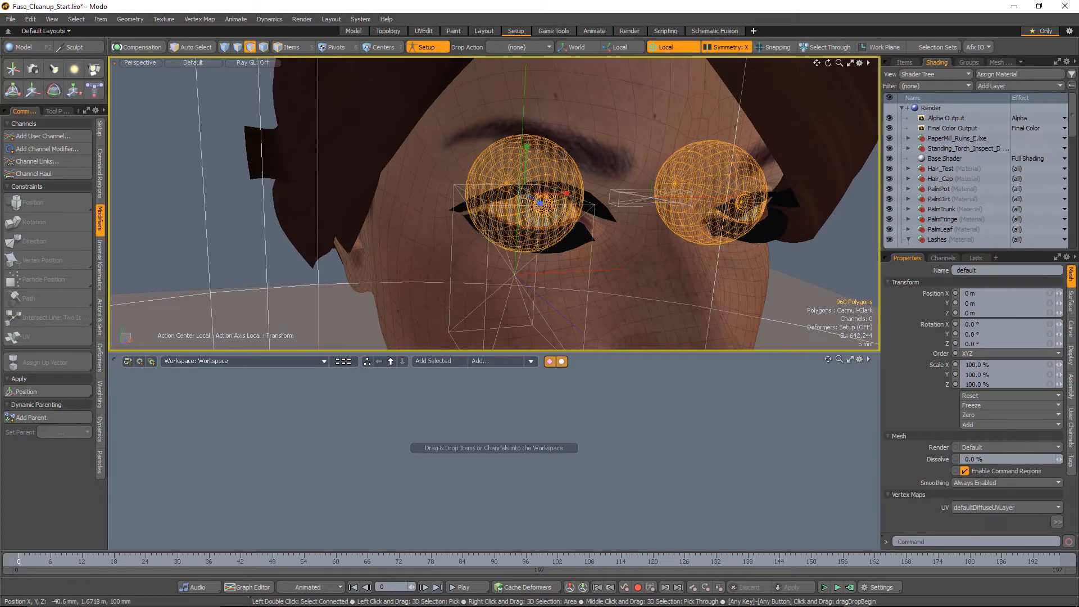
# Step: Open the floating modelling palette, add an outer shell around both eyeballs, and clear the selection
pyautogui.press('F2')
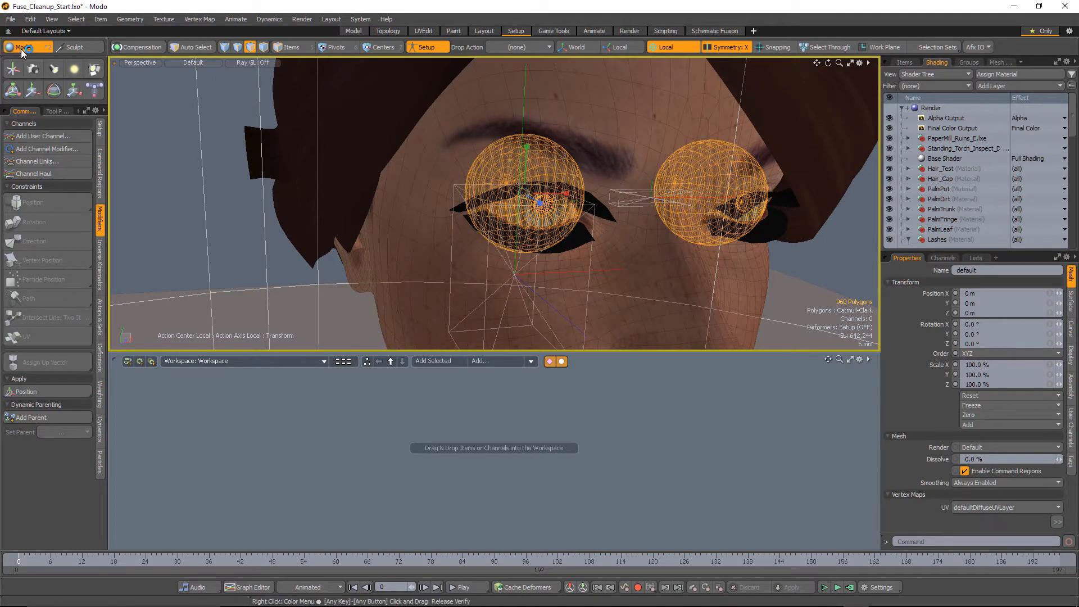
pyautogui.click(523, 197)
pyautogui.moveTo(525, 194); pyautogui.dragTo(521, 194)
pyautogui.keyDown('alt'); pyautogui.moveTo(595, 169); pyautogui.dragTo(652, 181); pyautogui.keyUp('alt')
pyautogui.press('space')
pyautogui.click(702, 230)
# Step: Select the outer shell polygons of both eyes and assign them a new material named Eye_Outter
pyautogui.press('1')
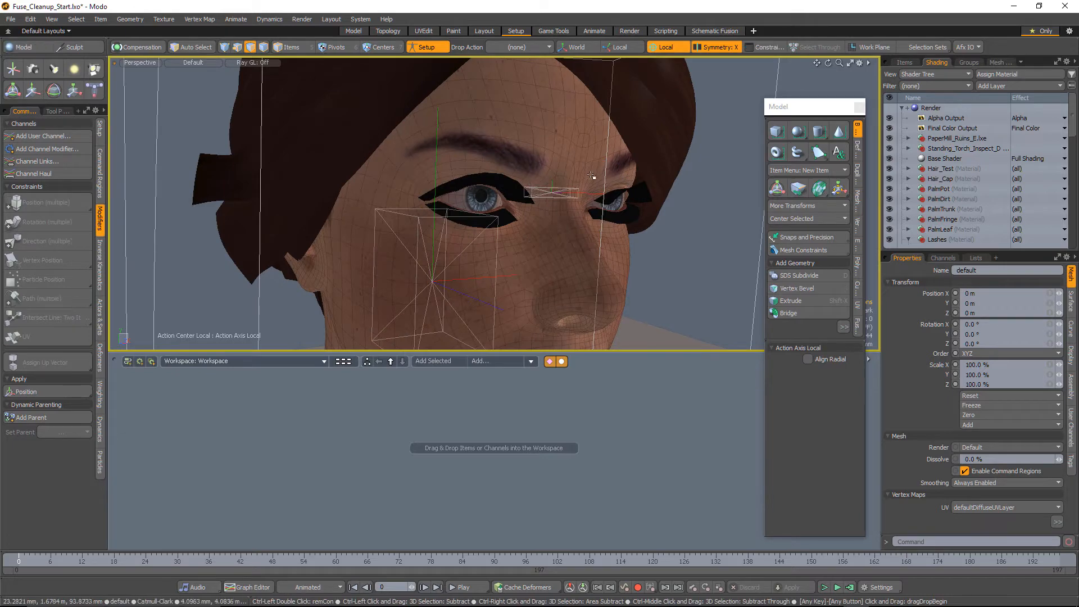
pyautogui.press('5')
pyautogui.scroll(5, 483, 158)
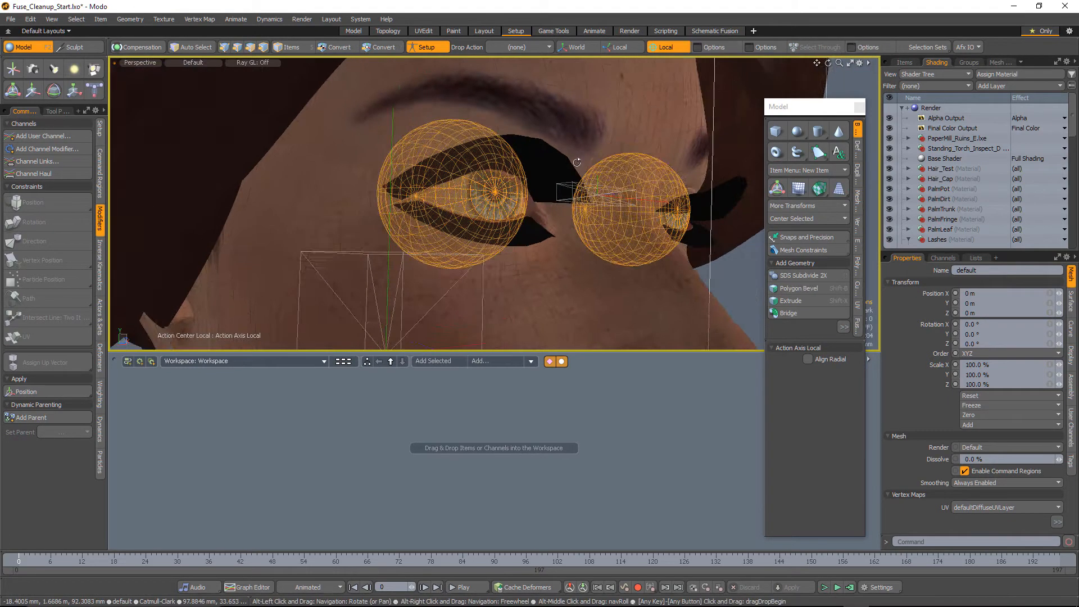
pyautogui.keyDown('alt'); pyautogui.moveTo(483, 158); pyautogui.dragTo(506, 188); pyautogui.keyUp('alt')
pyautogui.keyDown('ctrl'); pyautogui.keyDown('alt'); pyautogui.moveTo(505, 188); pyautogui.dragTo(461, 182); pyautogui.keyUp('alt'); pyautogui.keyUp('ctrl')
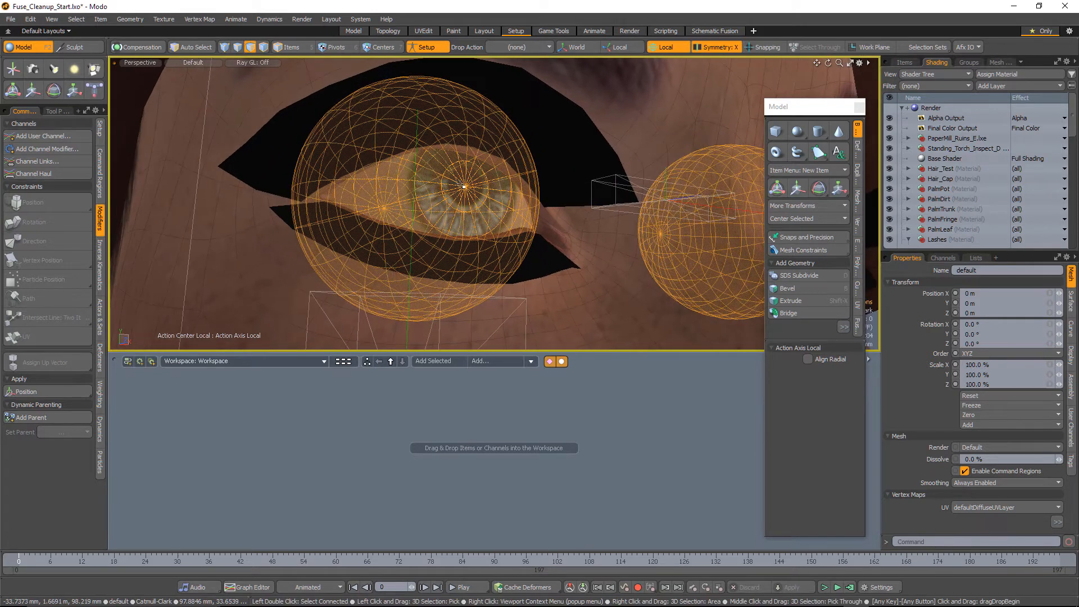
pyautogui.press('1')
pyautogui.press('2')
pyautogui.press('3')
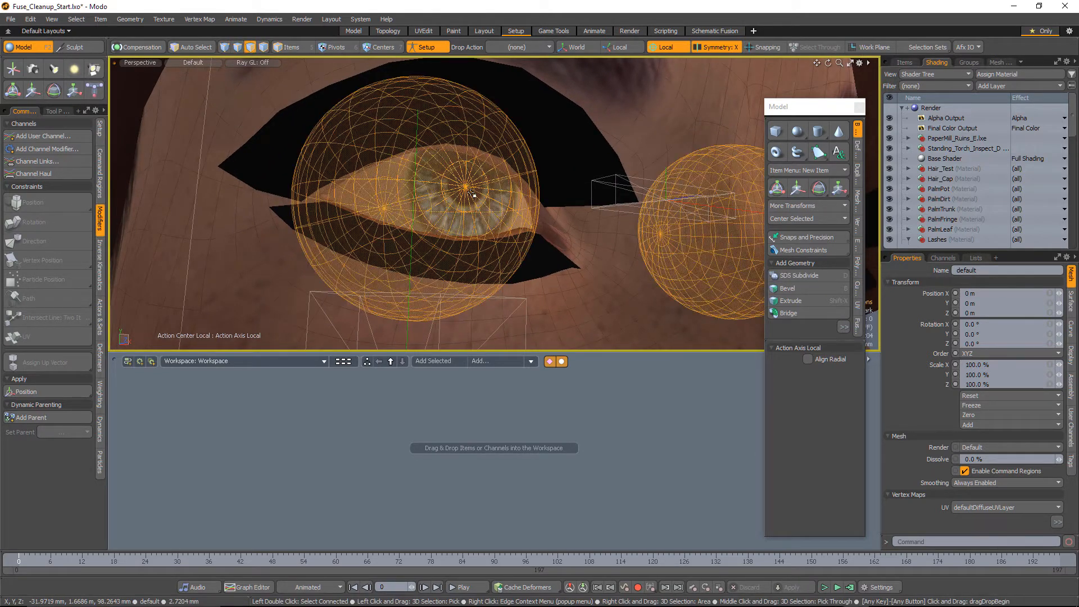
pyautogui.doubleClick(474, 195)
pyautogui.press('m')
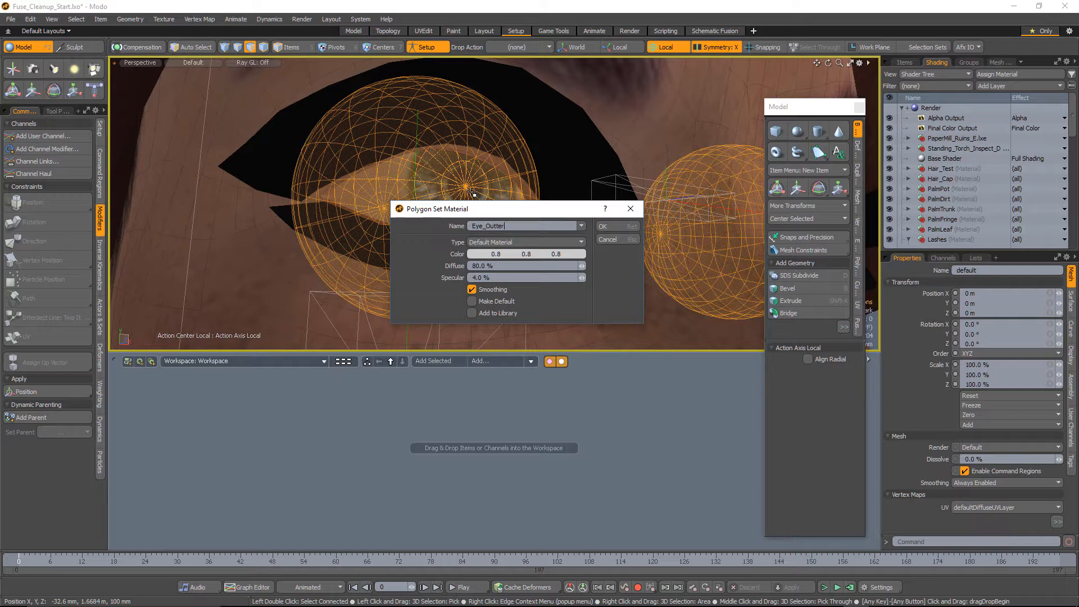
pyautogui.press('Return')
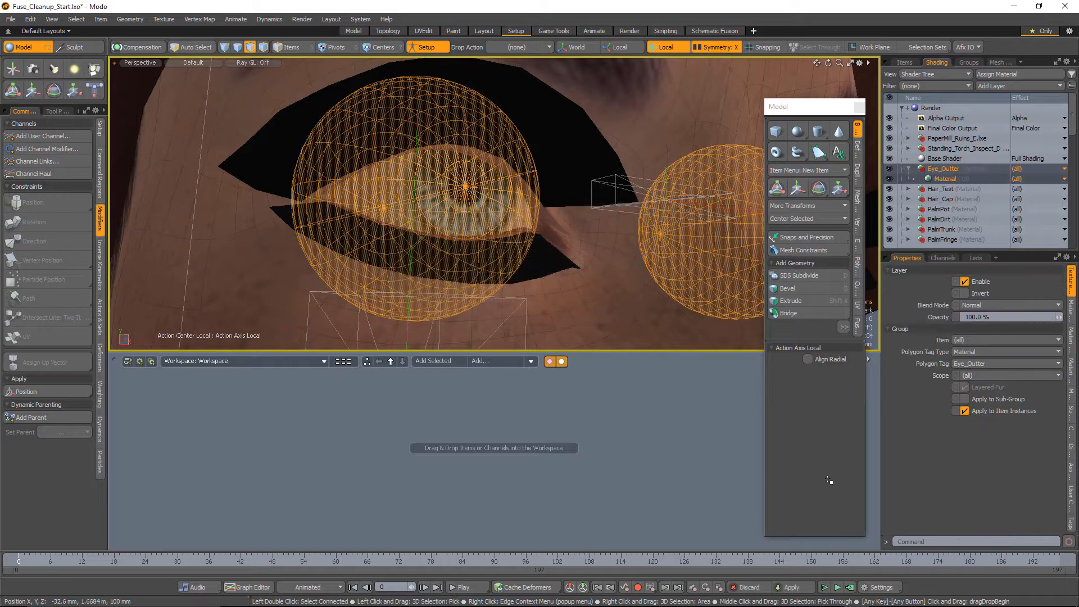
# Step: Set the Eye_Outter material's diffuse amount to 0% and its roughness to 0%
pyautogui.keyDown('alt'); pyautogui.moveTo(573, 222); pyautogui.dragTo(562, 220); pyautogui.keyUp('alt')
pyautogui.click(1071, 314)
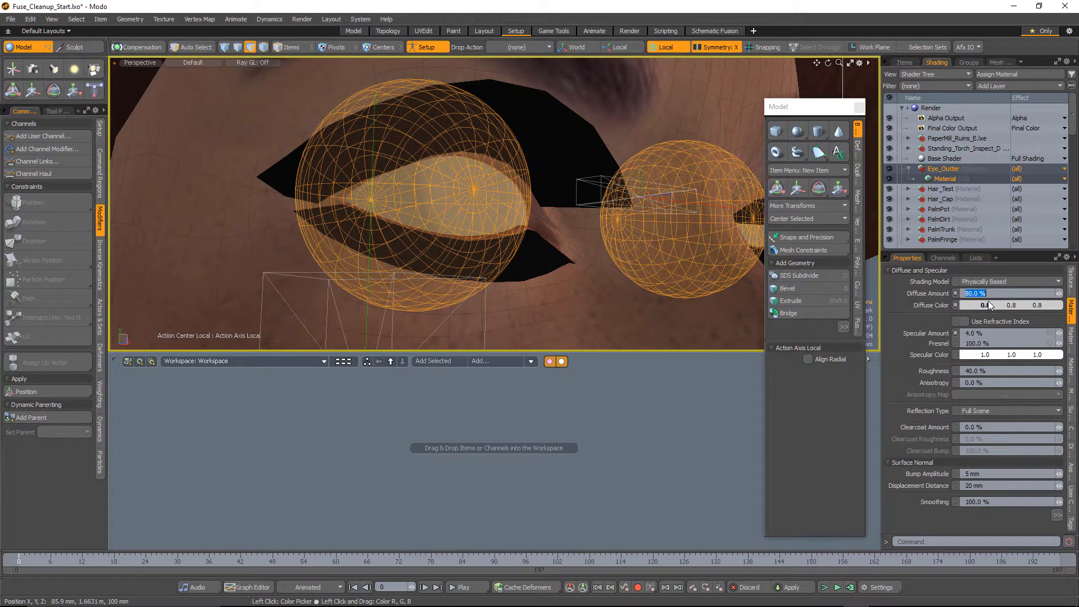
pyautogui.write('0')
pyautogui.press('Tab')
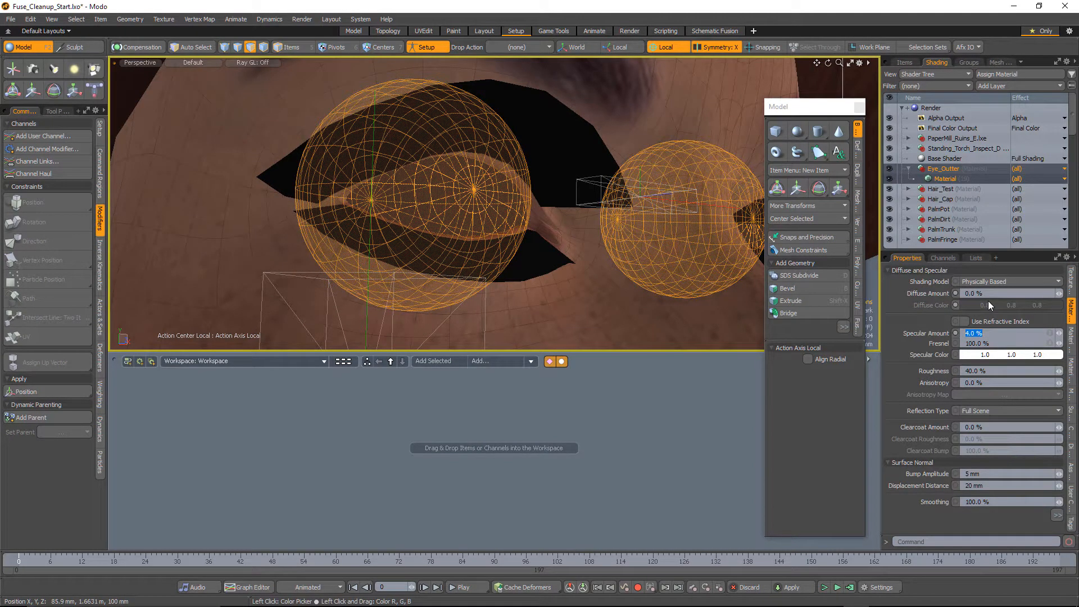
pyautogui.press('Tab')
pyautogui.press('Tab')
pyautogui.write('0')
pyautogui.press('Tab')
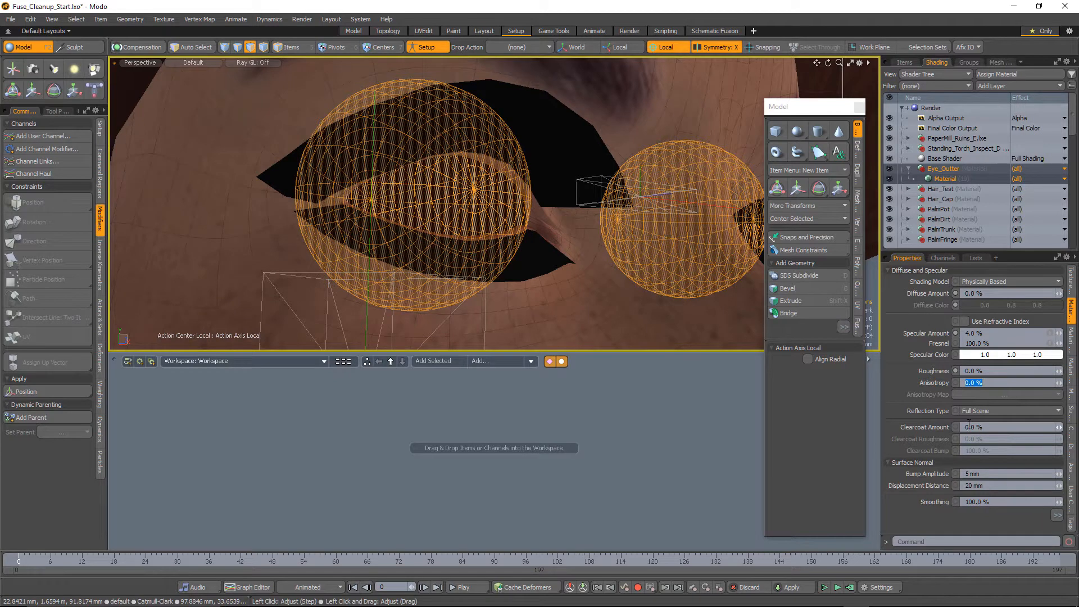
# Step: Set the Eye_Outter material's transparent amount to 90%
pyautogui.click(1070, 338)
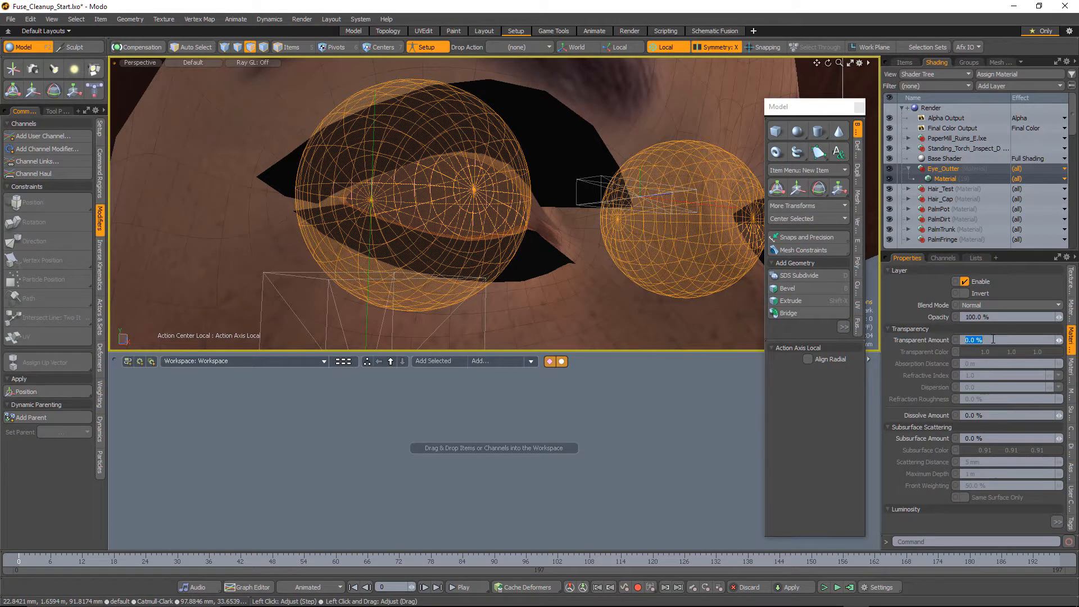
pyautogui.write('90')
pyautogui.press('Return')
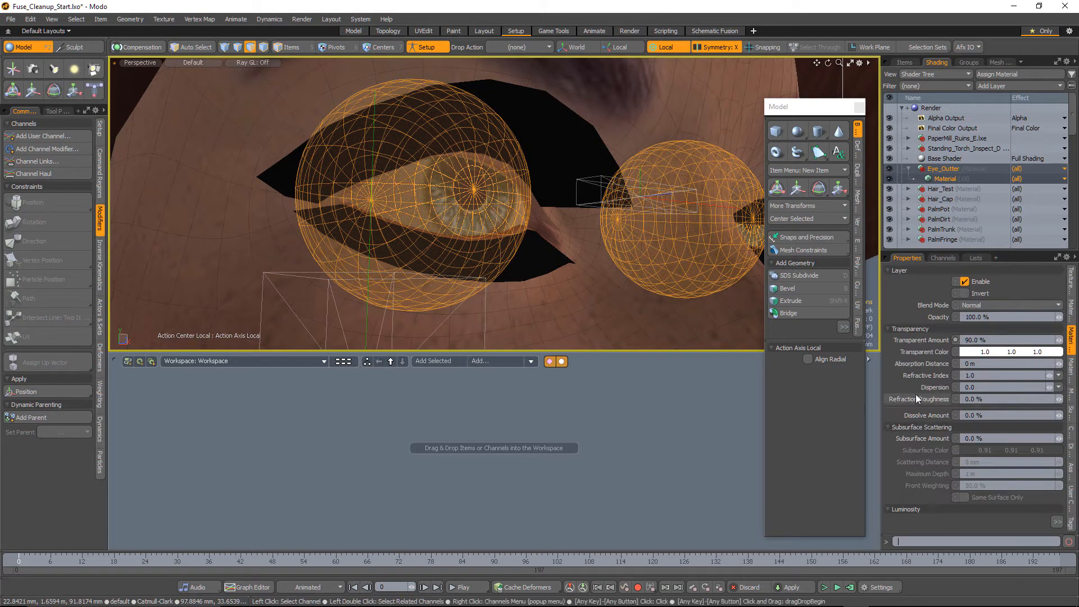
# Step: Set the Eye_Outter material's refractive index to the Water preset, 1.33
pyautogui.click(1059, 375)
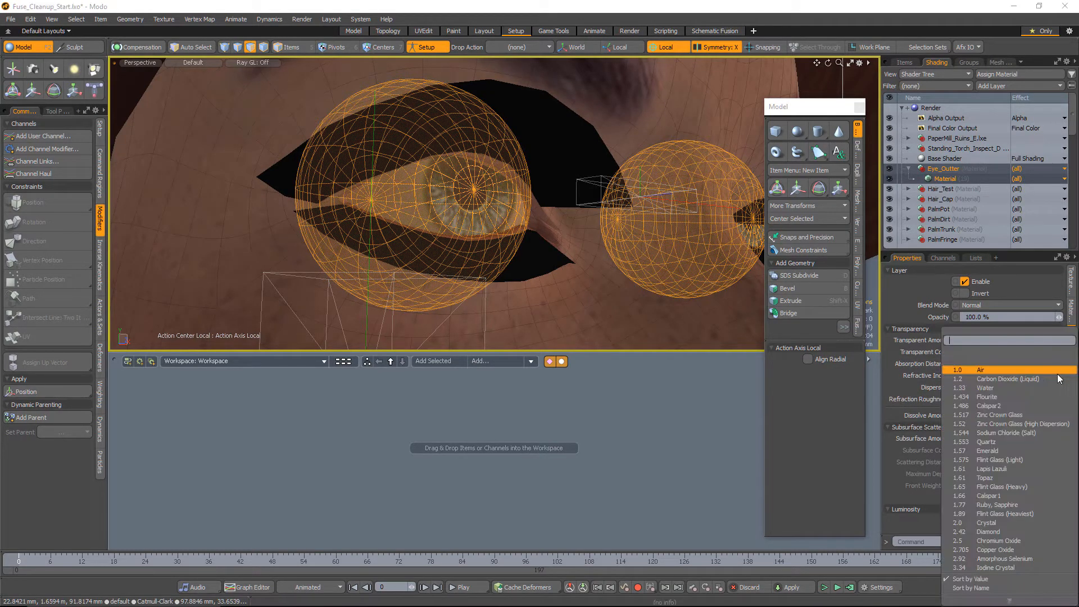
pyautogui.click(1002, 389)
# Step: Select the central polygons over both pupils, adjust them with the Move and Bevel tools, and drop the tool and selection
pyautogui.keyDown('alt'); pyautogui.moveTo(497, 185); pyautogui.dragTo(426, 183); pyautogui.keyUp('alt')
pyautogui.moveTo(362, 144)
pyautogui.keyDown('alt'); pyautogui.mouseDown()
pyautogui.moveTo(566, 221)
pyautogui.moveTo(531, 212)
pyautogui.mouseUp(); pyautogui.keyUp('alt')
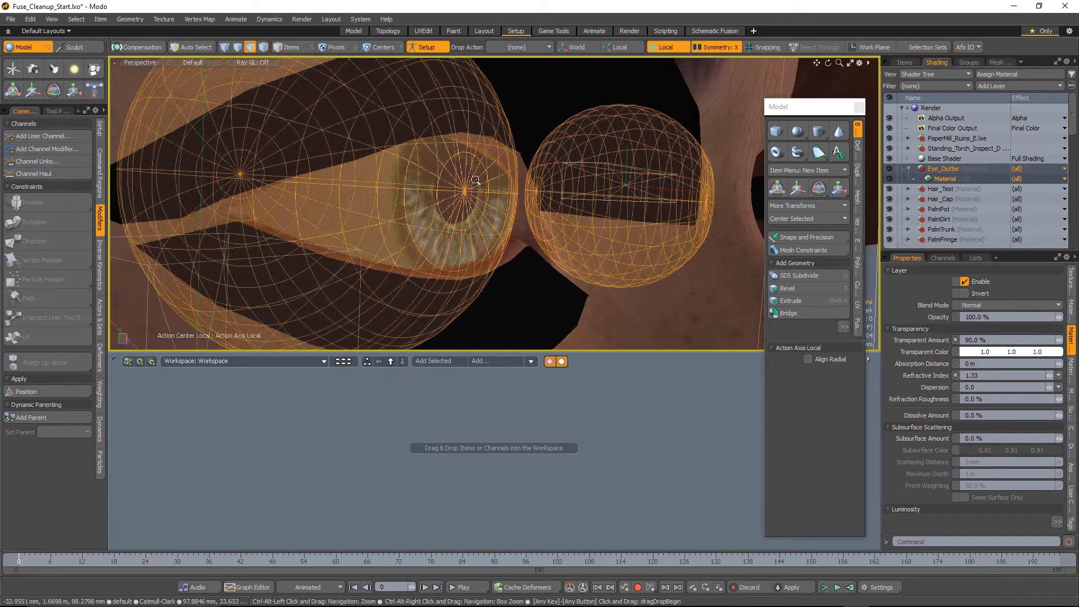
pyautogui.scroll(2, 483, 197)
pyautogui.moveTo(454, 185)
pyautogui.mouseDown()
pyautogui.moveTo(467, 181)
pyautogui.moveTo(476, 198)
pyautogui.moveTo(477, 231)
pyautogui.moveTo(441, 194)
pyautogui.moveTo(485, 177)
pyautogui.moveTo(461, 218)
pyautogui.moveTo(535, 167)
pyautogui.moveTo(577, 203)
pyautogui.moveTo(572, 195)
pyautogui.mouseUp()
pyautogui.scroll(-4, 462, 218)
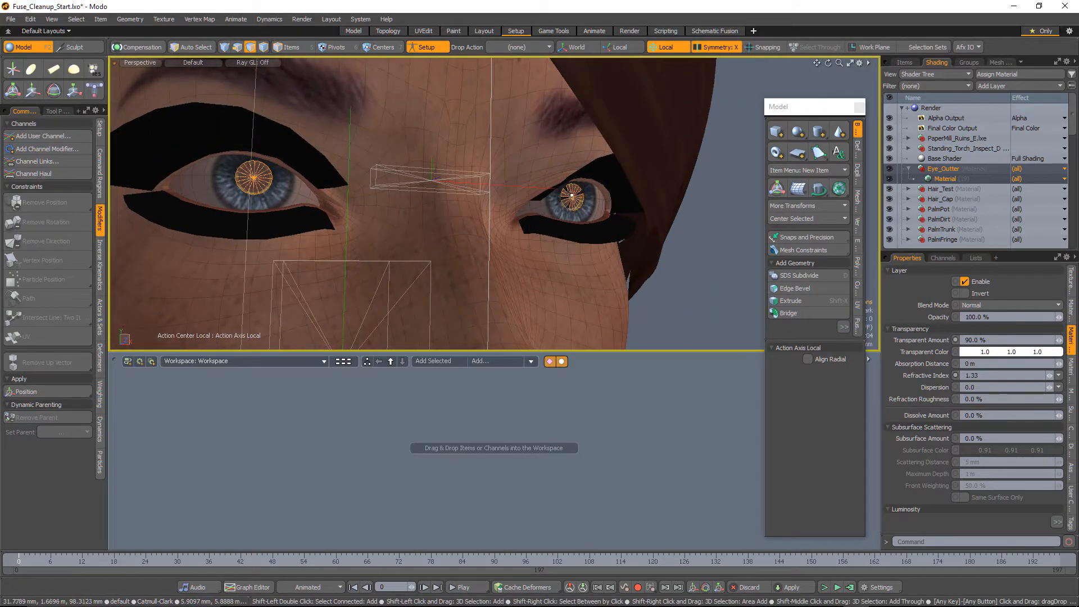
pyautogui.press('w')
pyautogui.keyDown('alt'); pyautogui.moveTo(534, 202); pyautogui.dragTo(488, 214); pyautogui.keyUp('alt')
pyautogui.scroll(3, 534, 212)
pyautogui.press('b')
pyautogui.click(555, 207)
pyautogui.press('space')
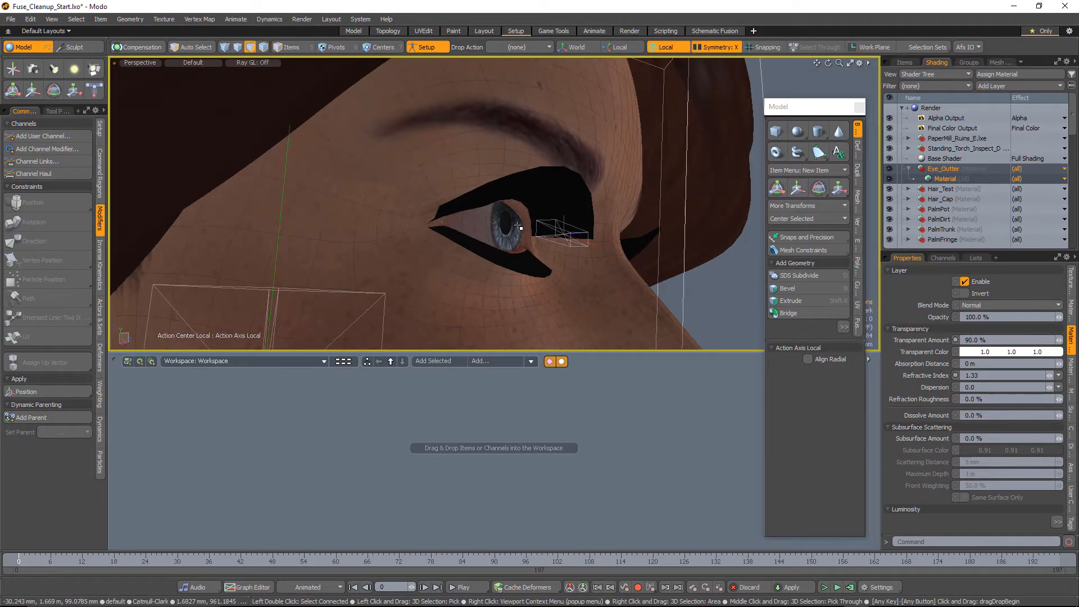
# Step: Inspect the eye from the side, switch to the Render layout without the floating modelling palette, and start the preview render
pyautogui.keyDown('alt'); pyautogui.moveTo(512, 233); pyautogui.dragTo(606, 196); pyautogui.keyUp('alt')
pyautogui.keyDown('alt'); pyautogui.moveTo(544, 168); pyautogui.dragTo(497, 220); pyautogui.keyUp('alt')
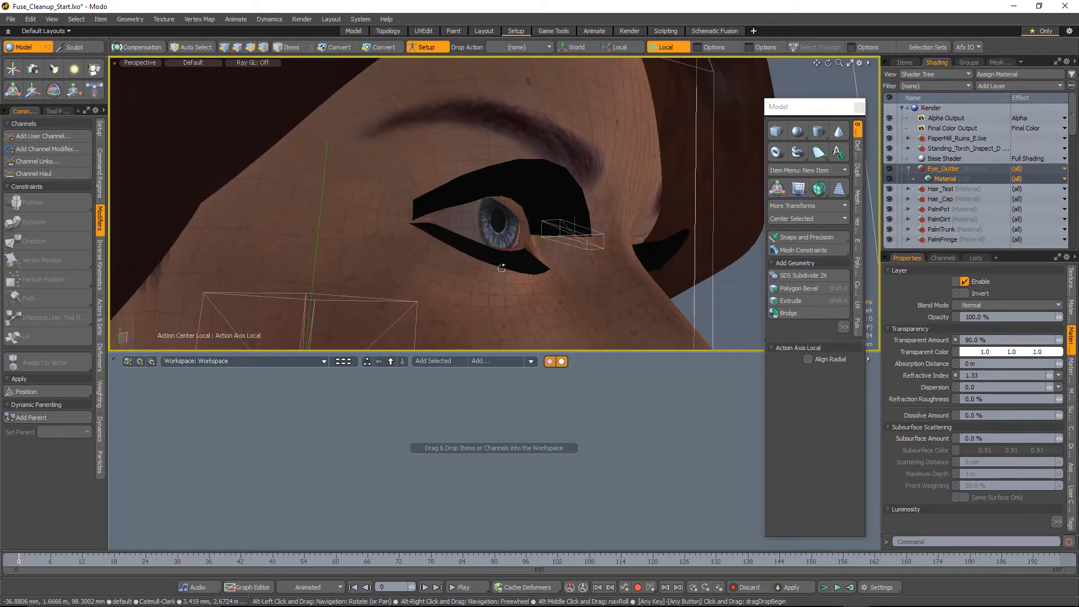
pyautogui.scroll(4, 496, 220)
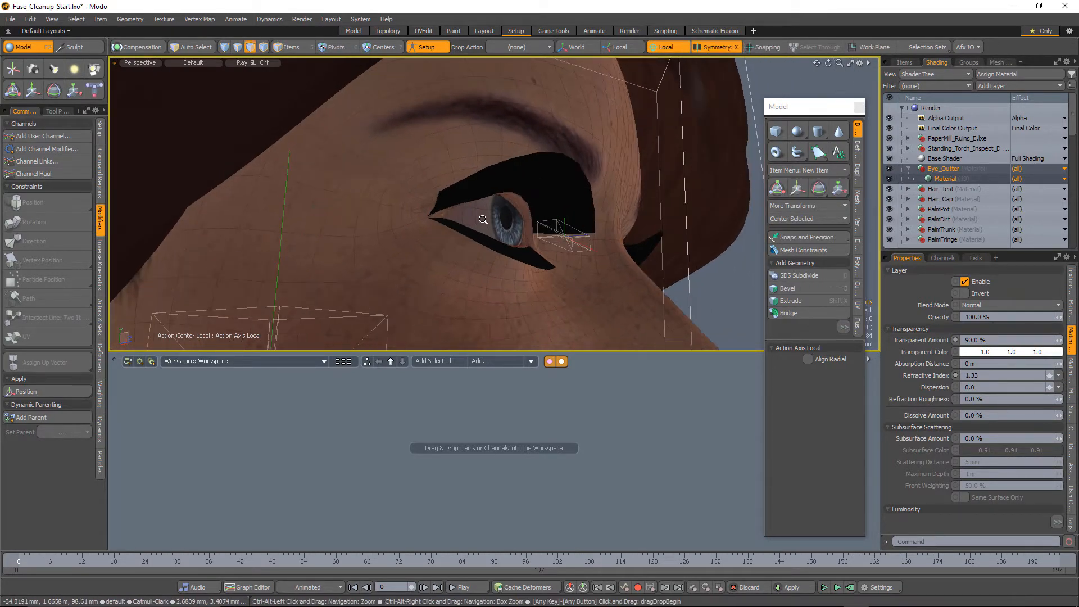
pyautogui.keyDown('alt'); pyautogui.moveTo(497, 209); pyautogui.dragTo(638, 180); pyautogui.keyUp('alt')
pyautogui.scroll(-5, 549, 221)
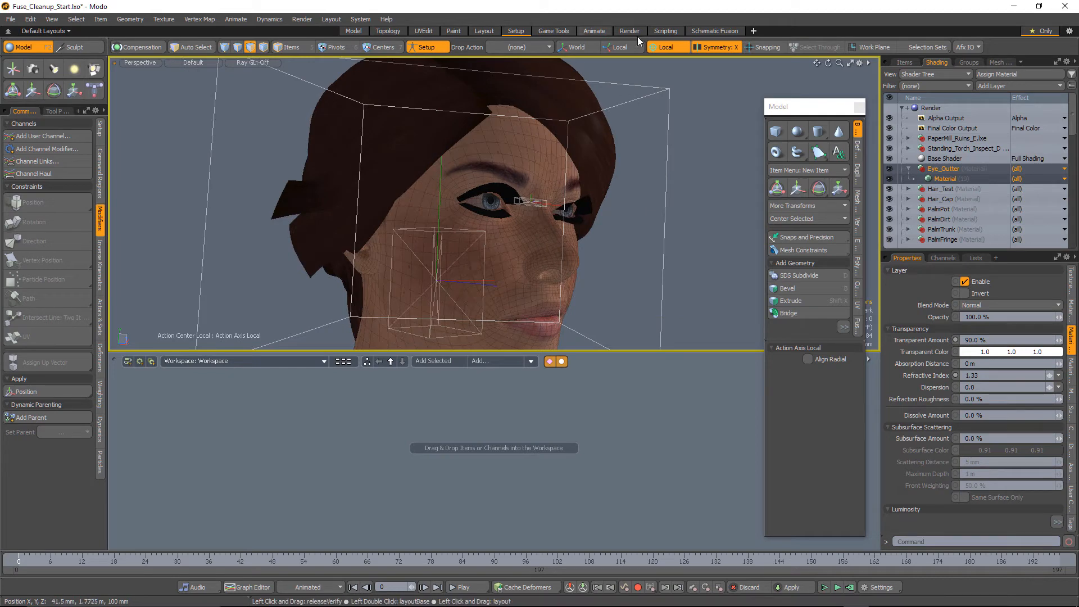
pyautogui.click(620, 29)
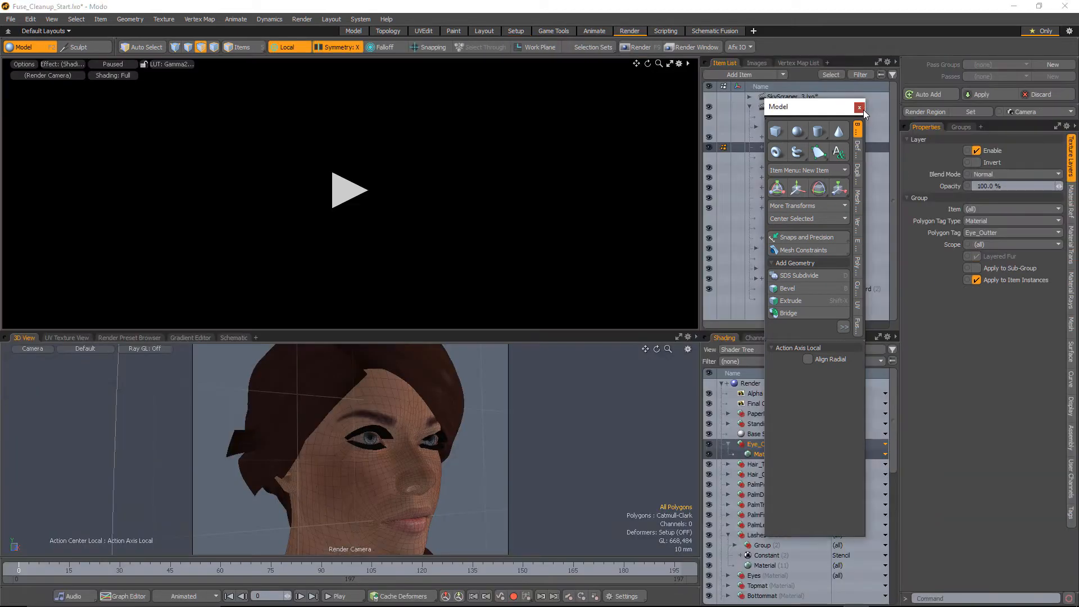
pyautogui.click(348, 191)
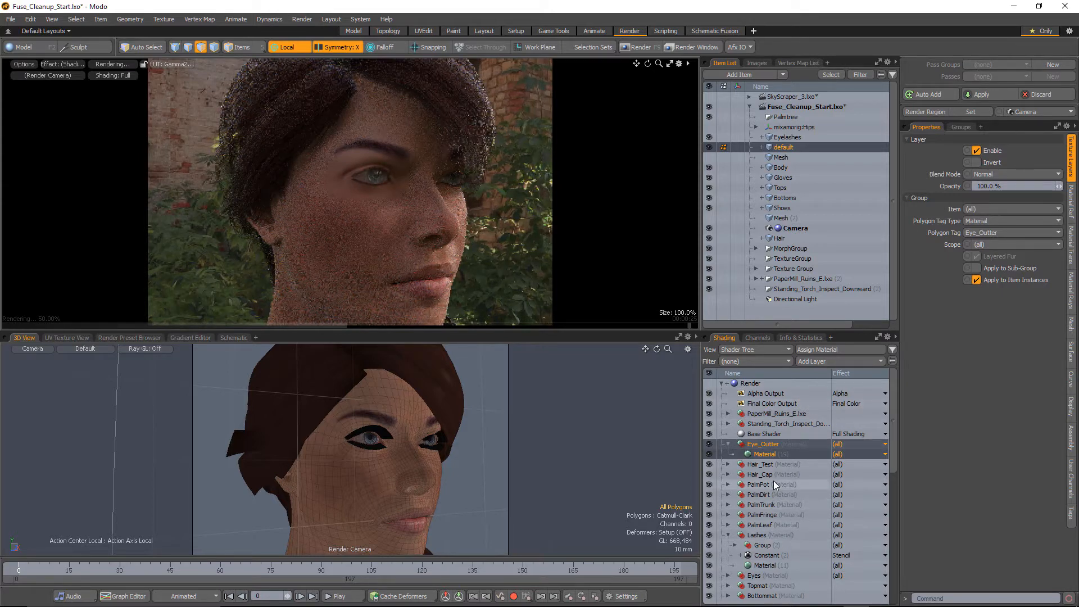
# Step: Set the specular amount and Fresnel of the Eyes group's material to 0%
pyautogui.scroll(-2, 773, 481)
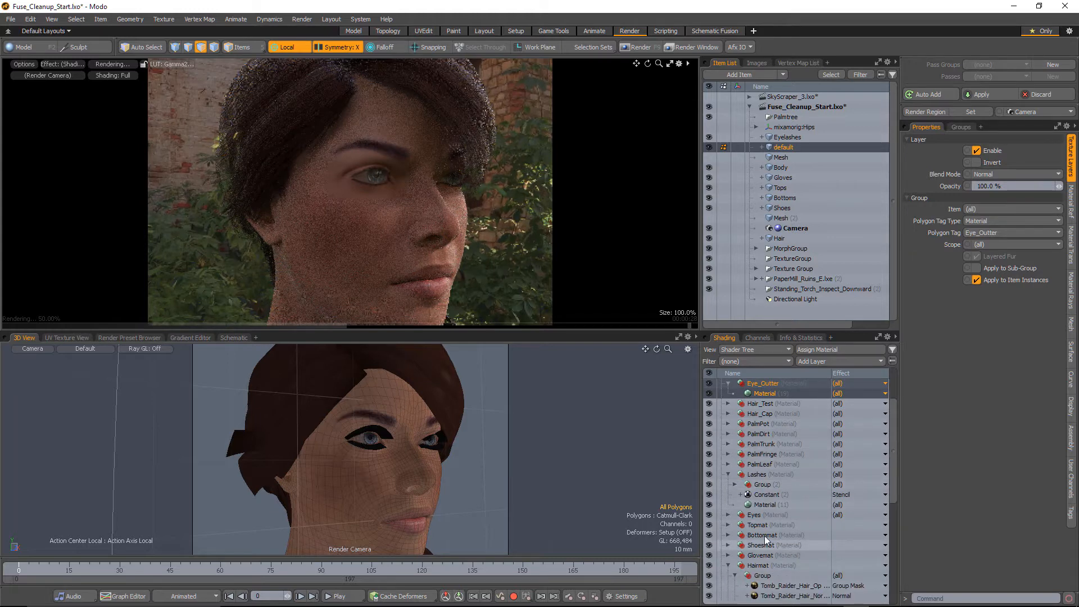
pyautogui.click(727, 515)
pyautogui.click(765, 535)
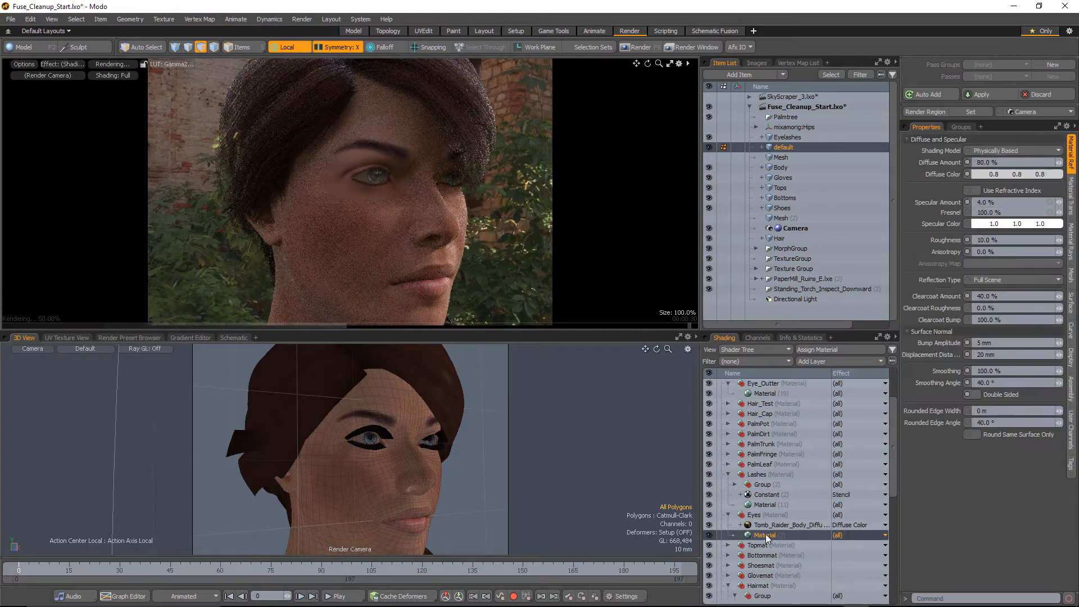
pyautogui.click(995, 203)
pyautogui.write('0')
pyautogui.press('Tab')
pyautogui.write('0')
pyautogui.press('Tab')
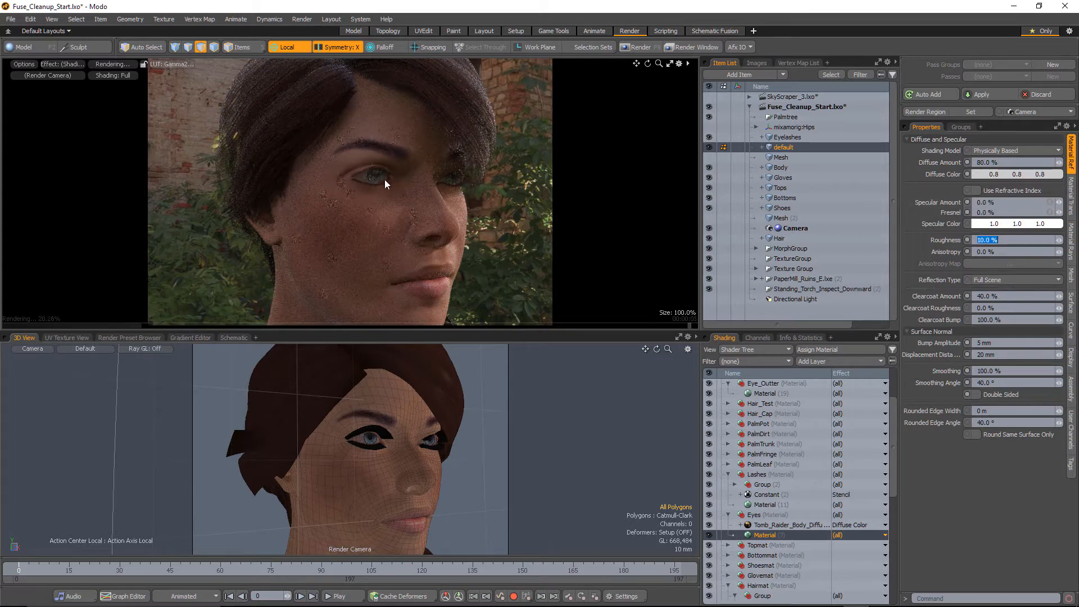